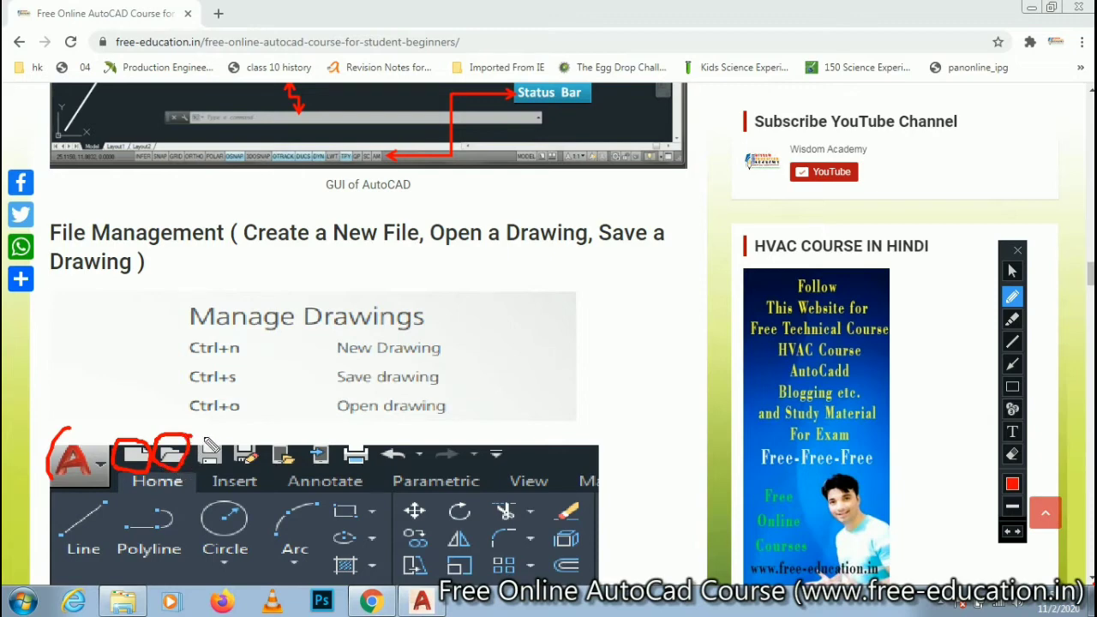
# - Circle the Save and Save As icons in the web page's toolbar picture in red, and undo all the pen marks
pyautogui.moveTo(224, 441)
pyautogui.mouseDown()
pyautogui.moveTo(208, 433)
pyautogui.moveTo(194, 448)
pyautogui.moveTo(198, 463)
pyautogui.mouseUp()
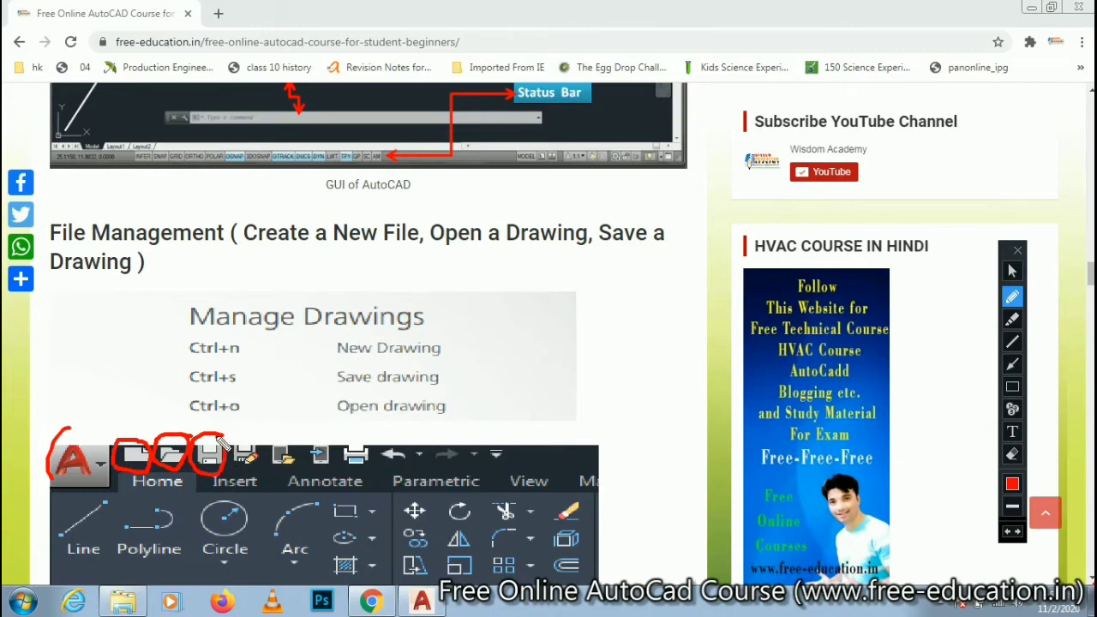
pyautogui.moveTo(257, 426)
pyautogui.mouseDown()
pyautogui.moveTo(231, 466)
pyautogui.moveTo(260, 433)
pyautogui.mouseUp()
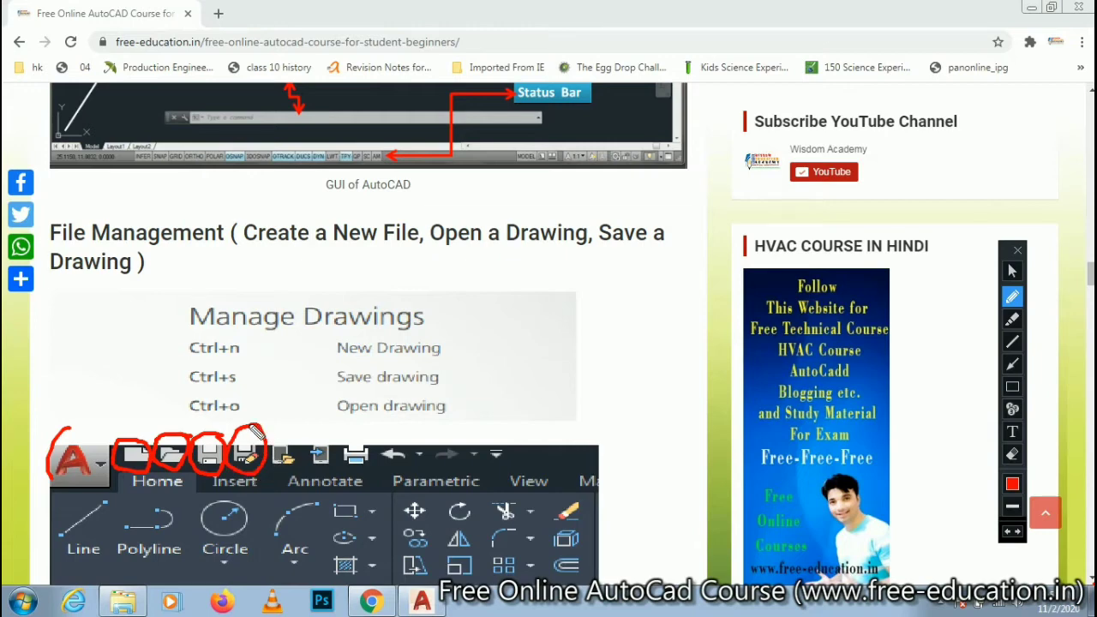
pyautogui.click(1008, 534)
pyautogui.click(1009, 533)
pyautogui.click(1008, 533)
pyautogui.click(1008, 533)
pyautogui.click(1008, 533)
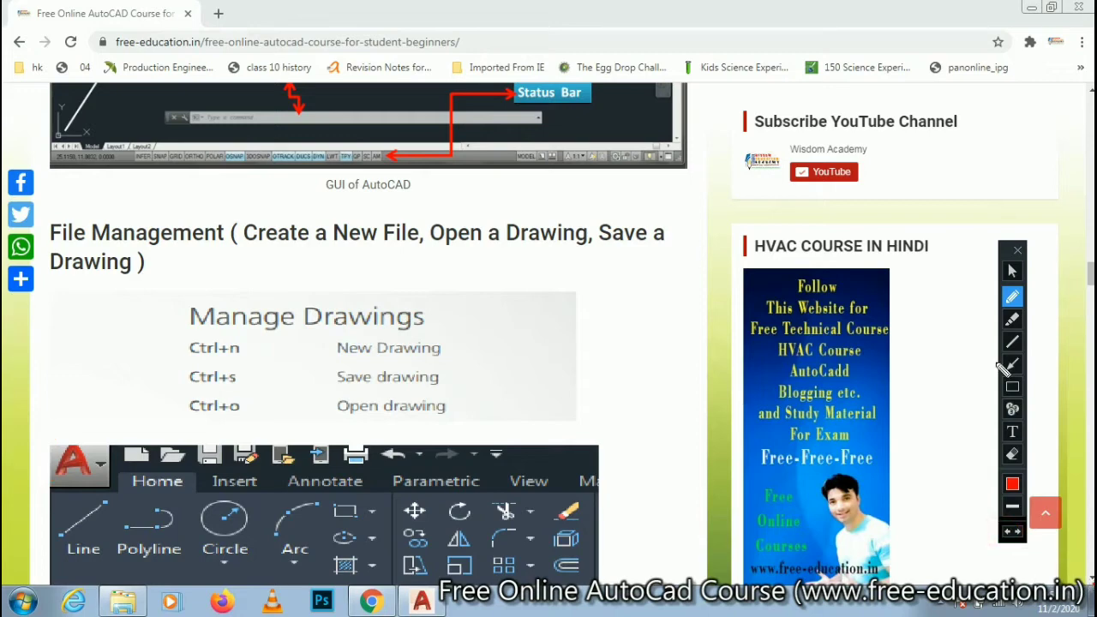
pyautogui.click(1012, 271)
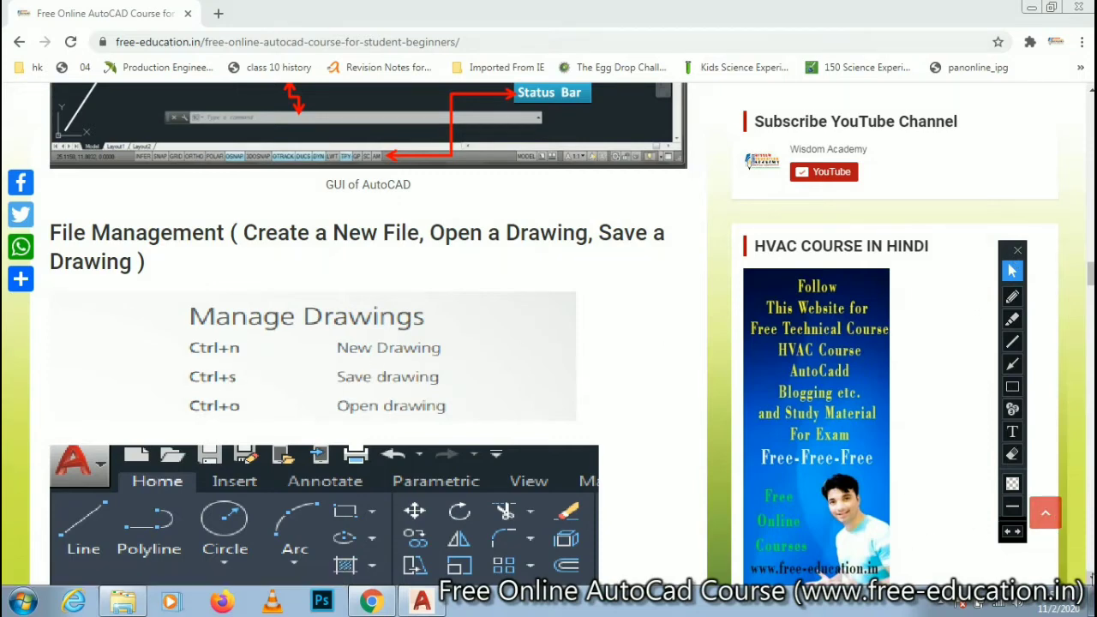
# - Mark the Create a New Drawing heading, its shortcut, Quick Access toolbar and New Button entries, and the pictured New icon with the red pen
pyautogui.scroll(-1, 1086, 575)
pyautogui.scroll(-2, 748, 163)
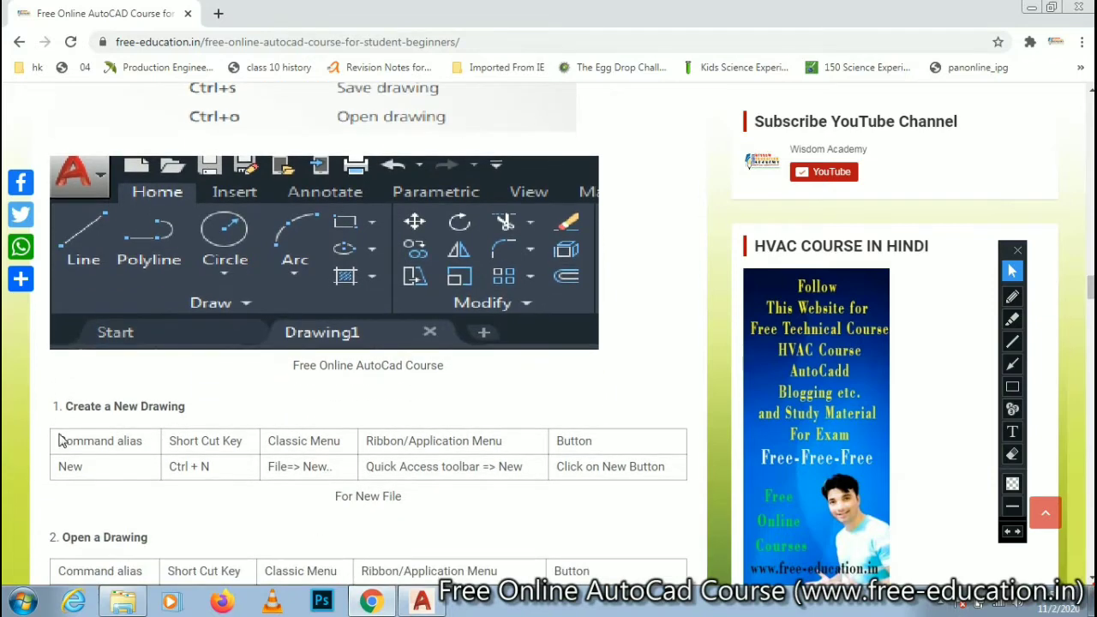
pyautogui.click(1012, 297)
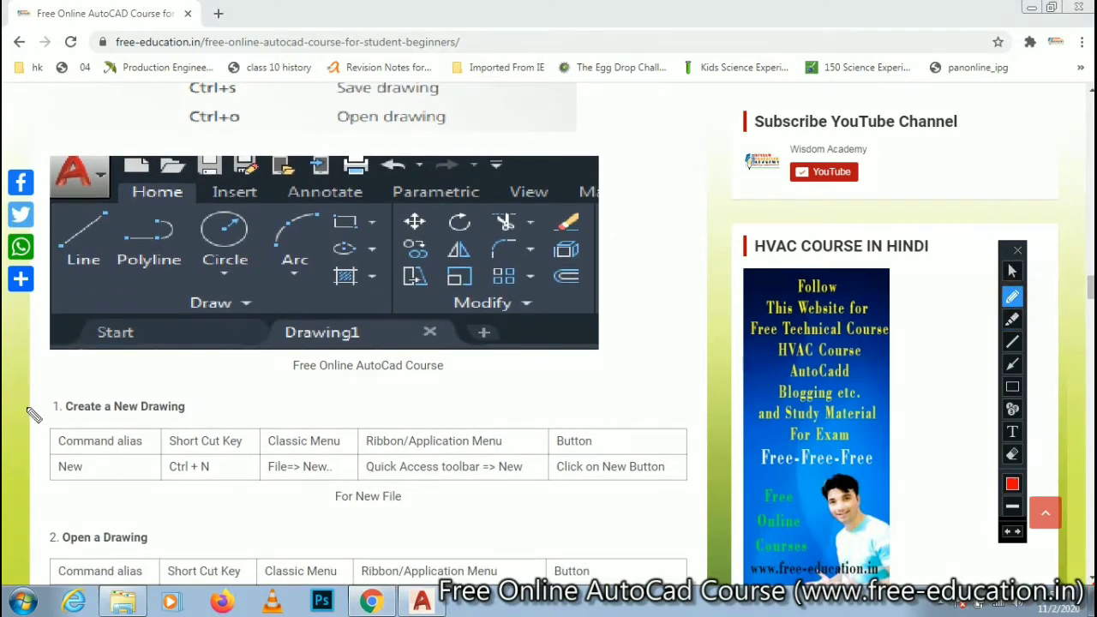
pyautogui.moveTo(28, 409); pyautogui.dragTo(109, 416)
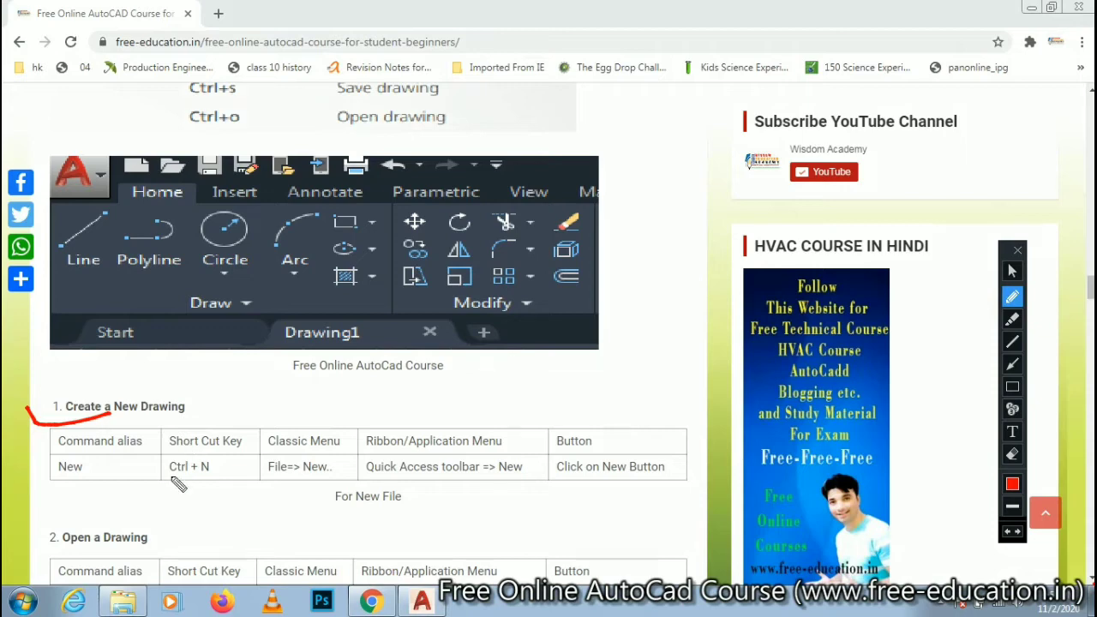
pyautogui.moveTo(171, 478); pyautogui.dragTo(219, 491)
pyautogui.moveTo(374, 481); pyautogui.dragTo(487, 483)
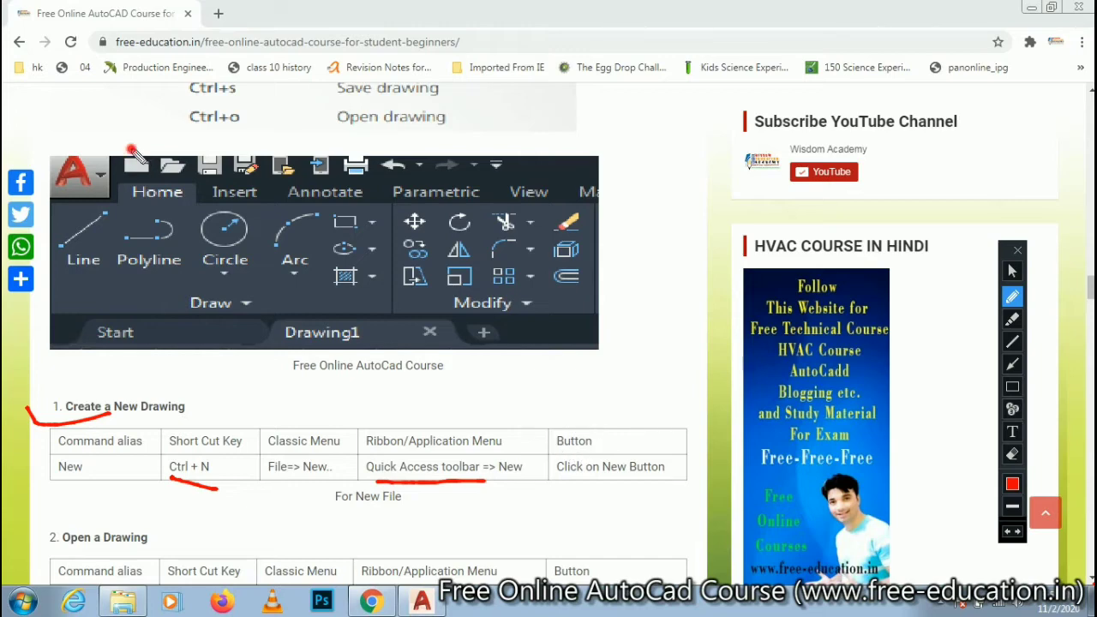
pyautogui.moveTo(133, 149); pyautogui.dragTo(126, 181)
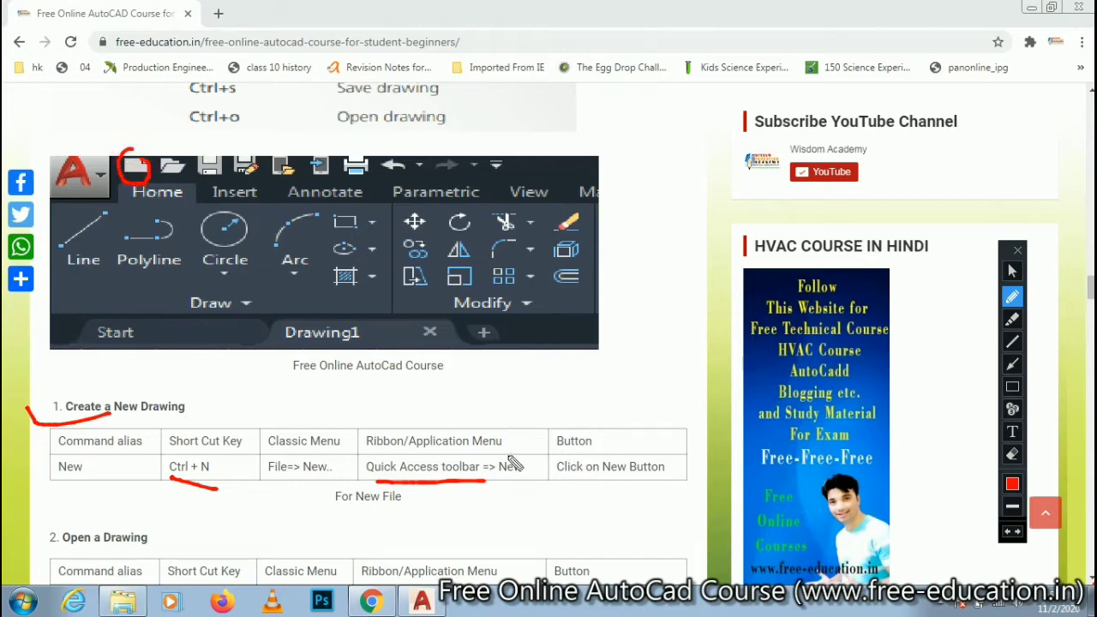
pyautogui.moveTo(547, 484); pyautogui.dragTo(625, 485)
pyautogui.click(1013, 270)
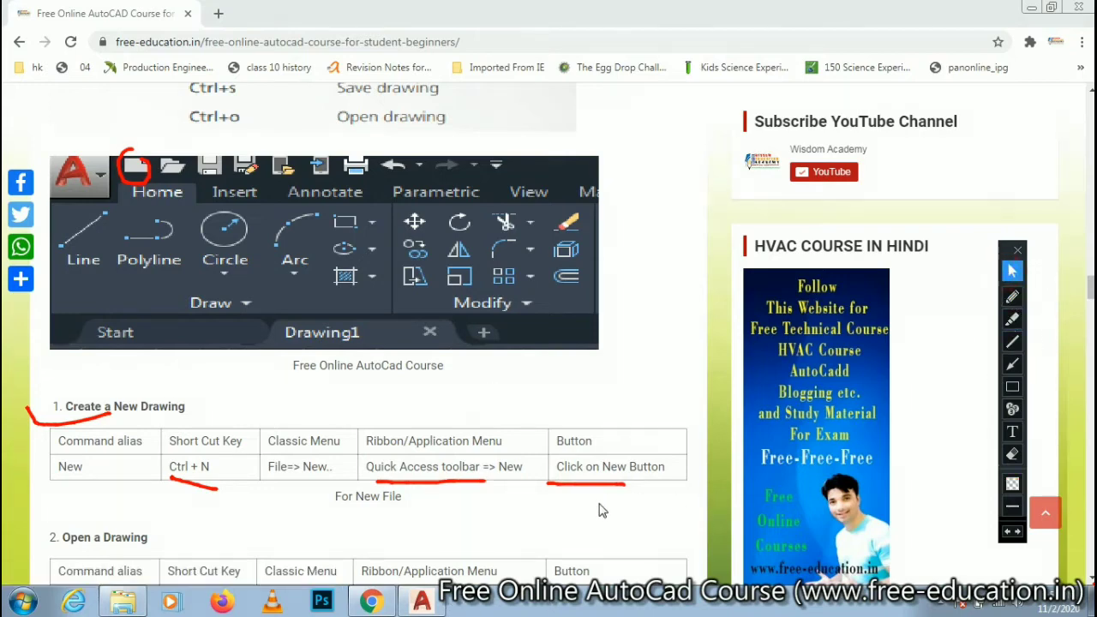
# - Switch to AutoCAD and remove all the red pen marks from the screen, returning to the normal pointer
pyautogui.click(421, 602)
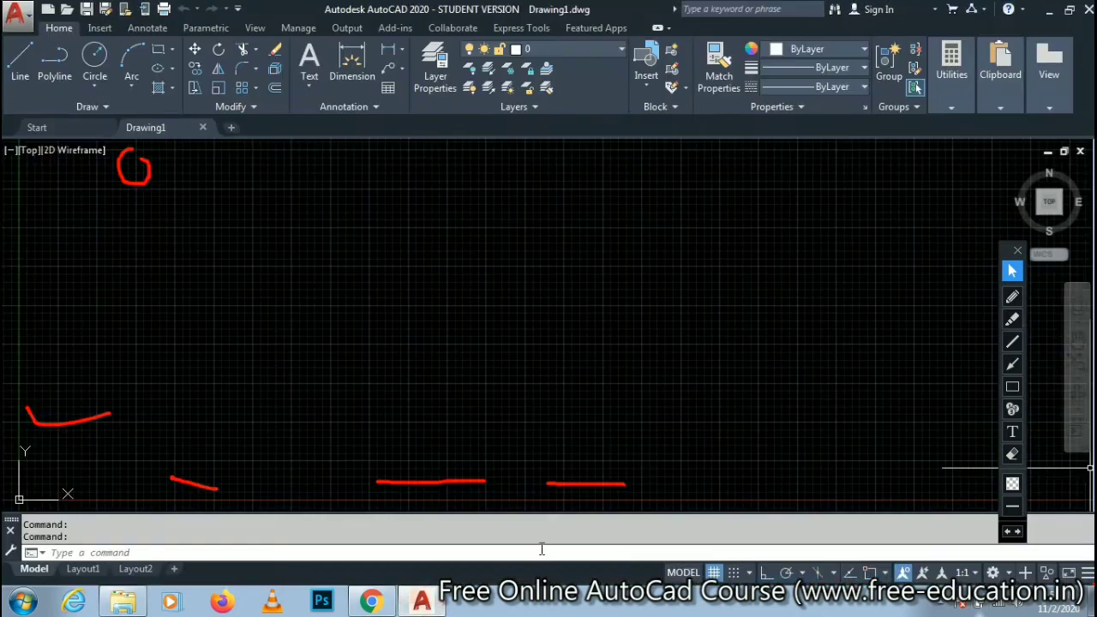
pyautogui.click(1012, 534)
pyautogui.click(1012, 533)
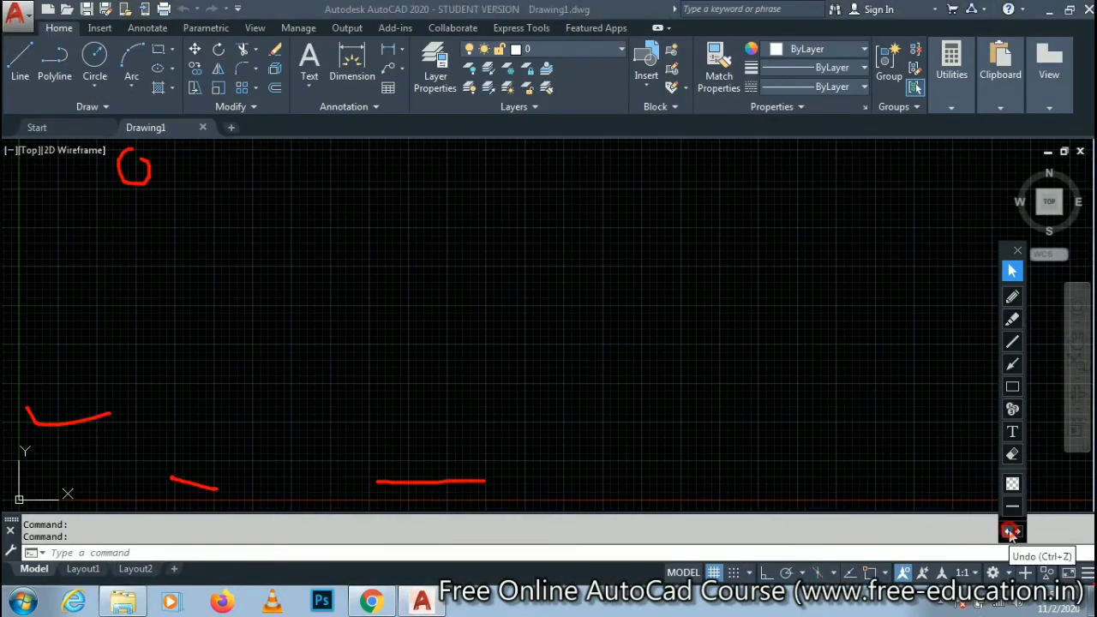
pyautogui.click(1012, 533)
pyautogui.click(1011, 534)
pyautogui.click(1011, 534)
pyautogui.click(1011, 533)
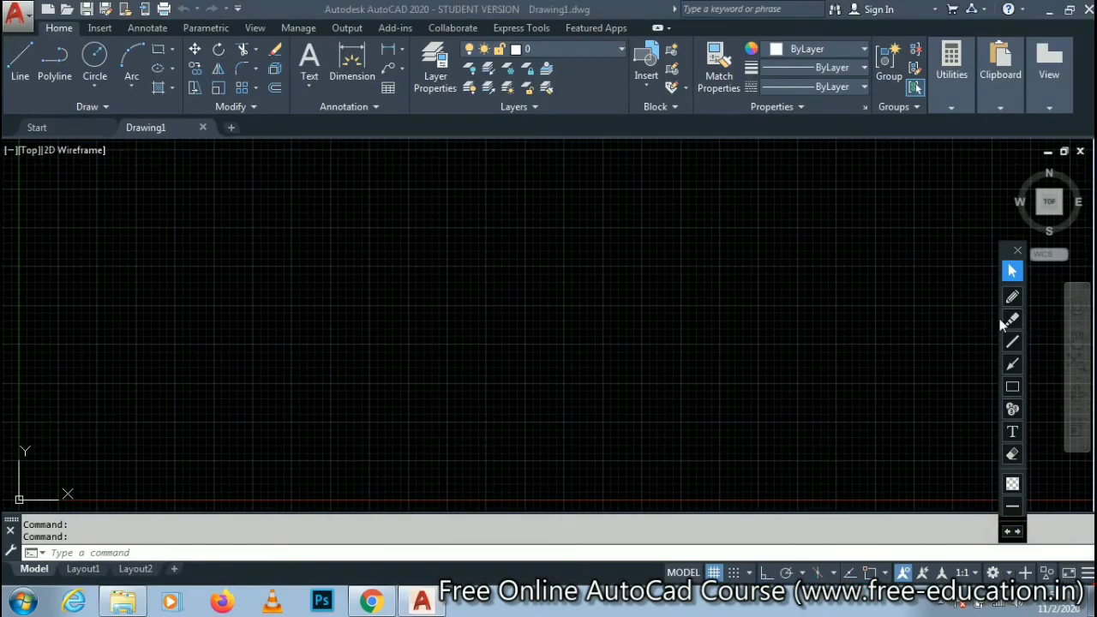
pyautogui.click(1010, 272)
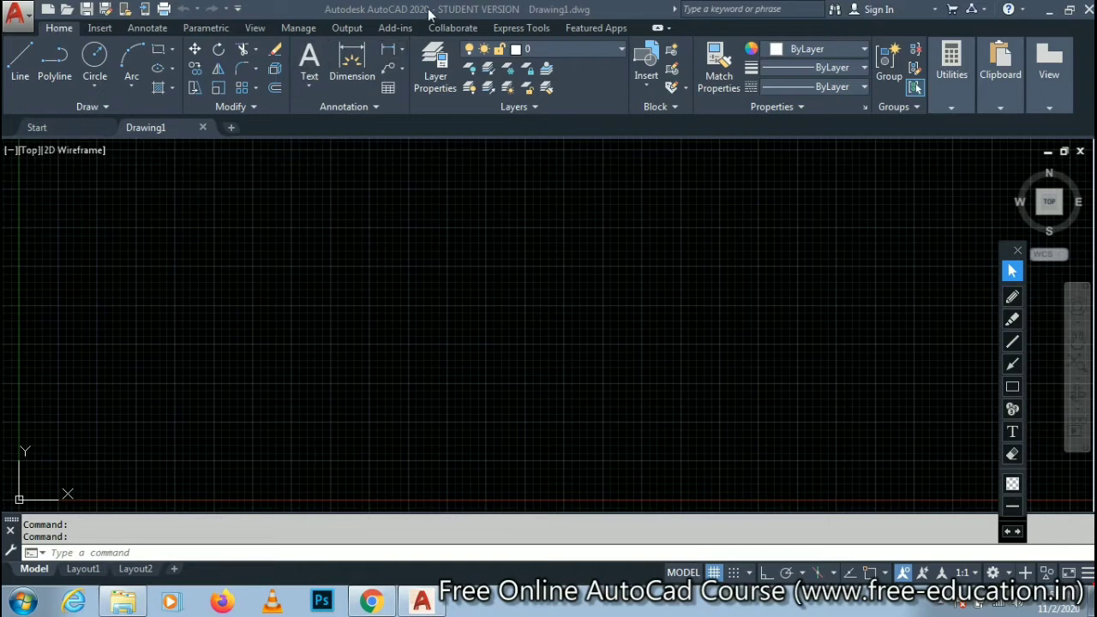
# - Create a new drawing from the acad template through the application's New Drawing command
pyautogui.click(19, 12)
pyautogui.moveTo(52, 105)
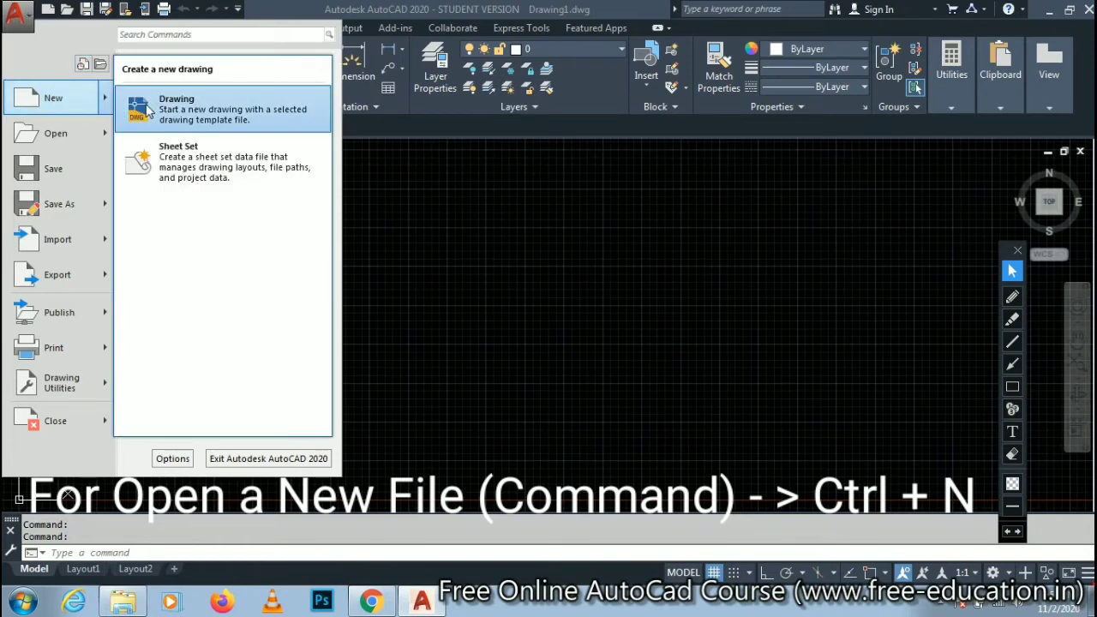
pyautogui.click(196, 112)
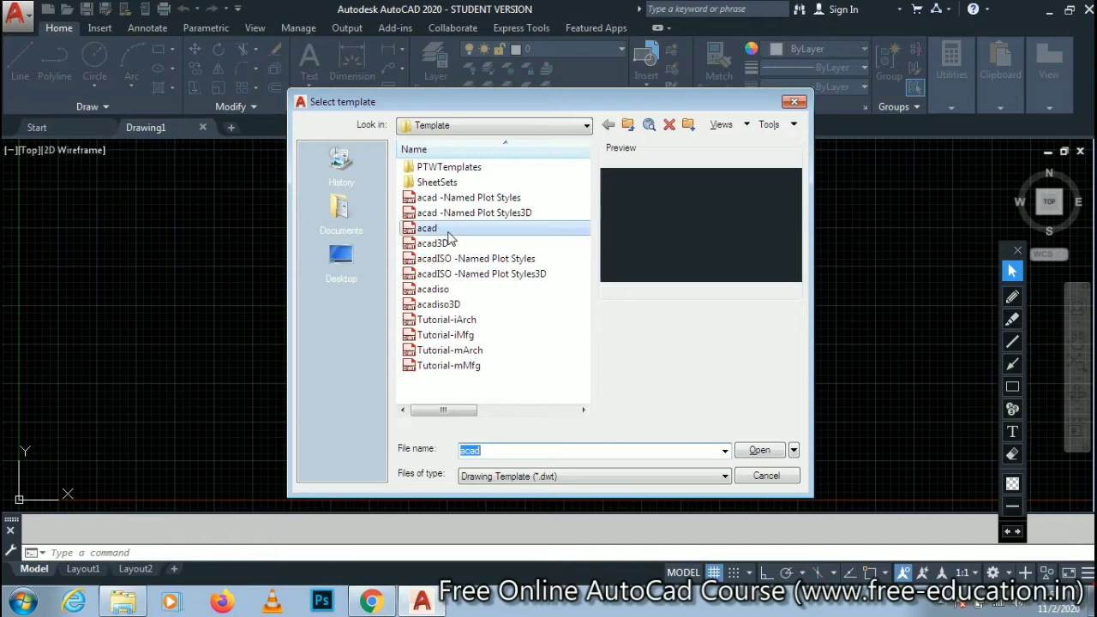
pyautogui.click(439, 230)
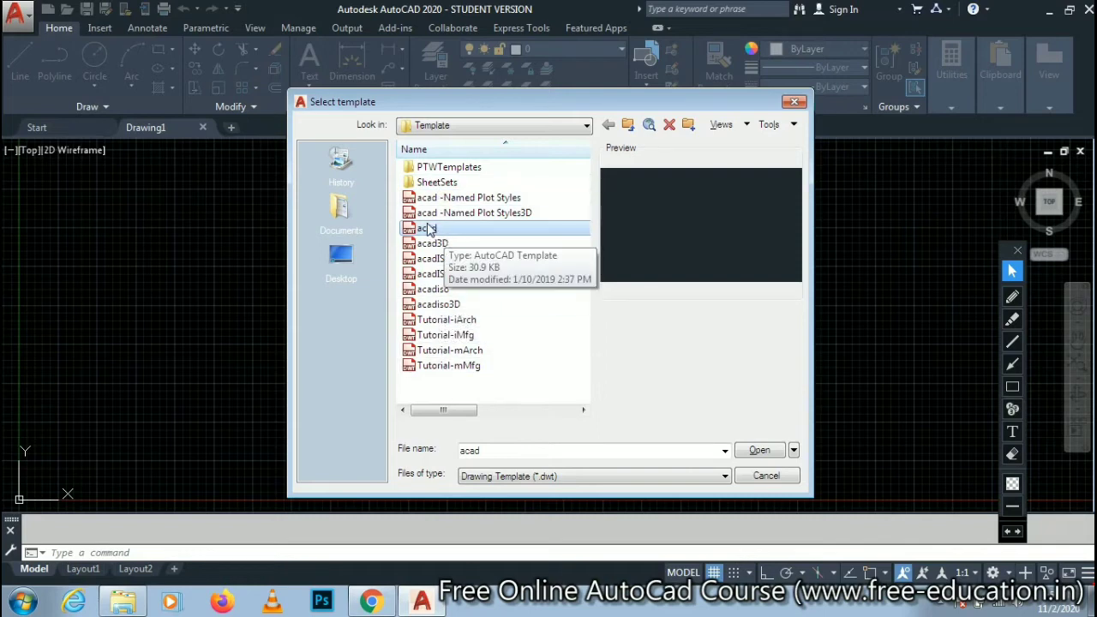
pyautogui.click(430, 230)
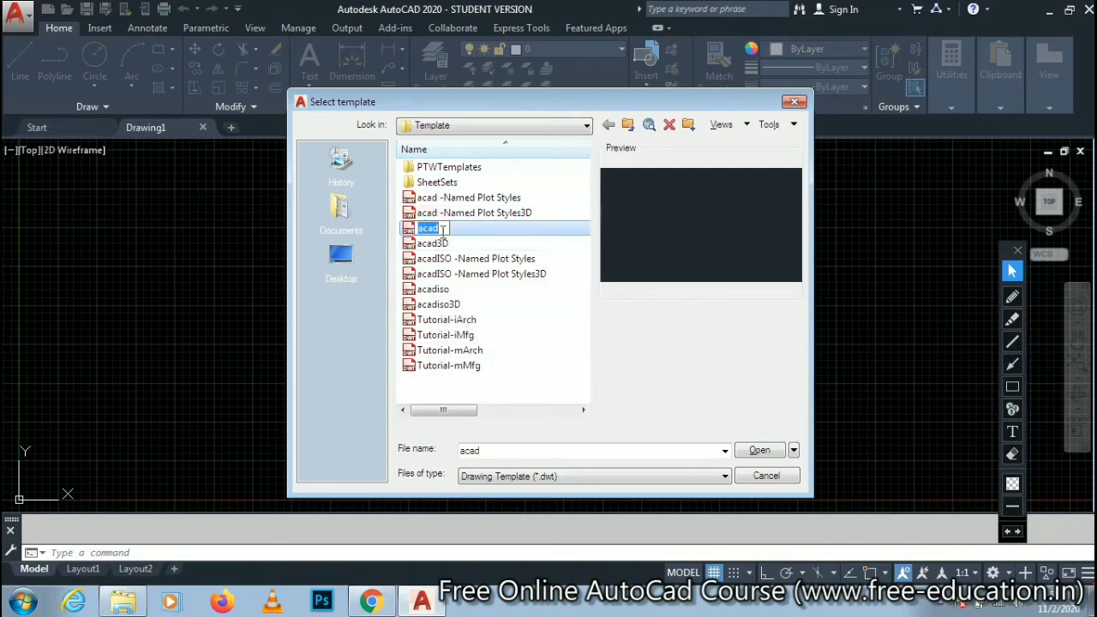
pyautogui.click(644, 368)
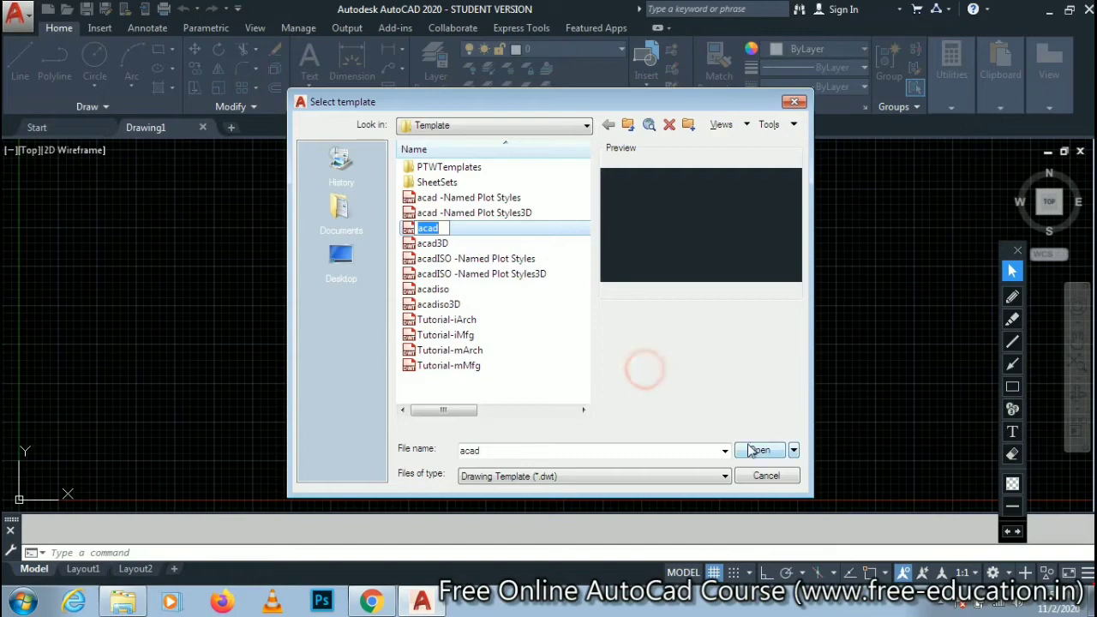
pyautogui.click(755, 449)
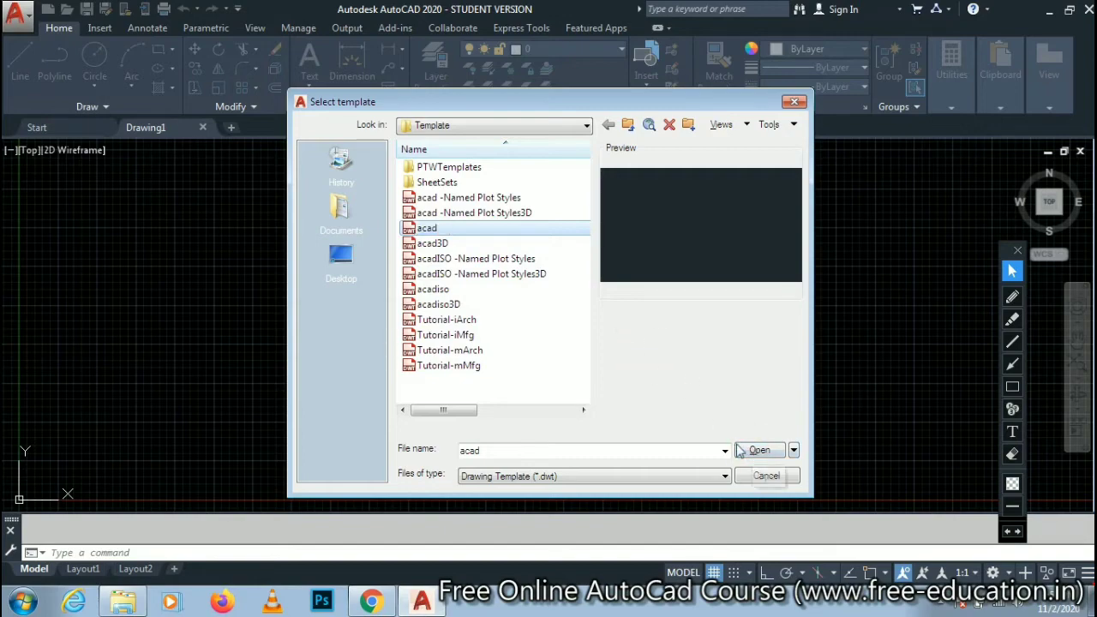
pyautogui.click(757, 451)
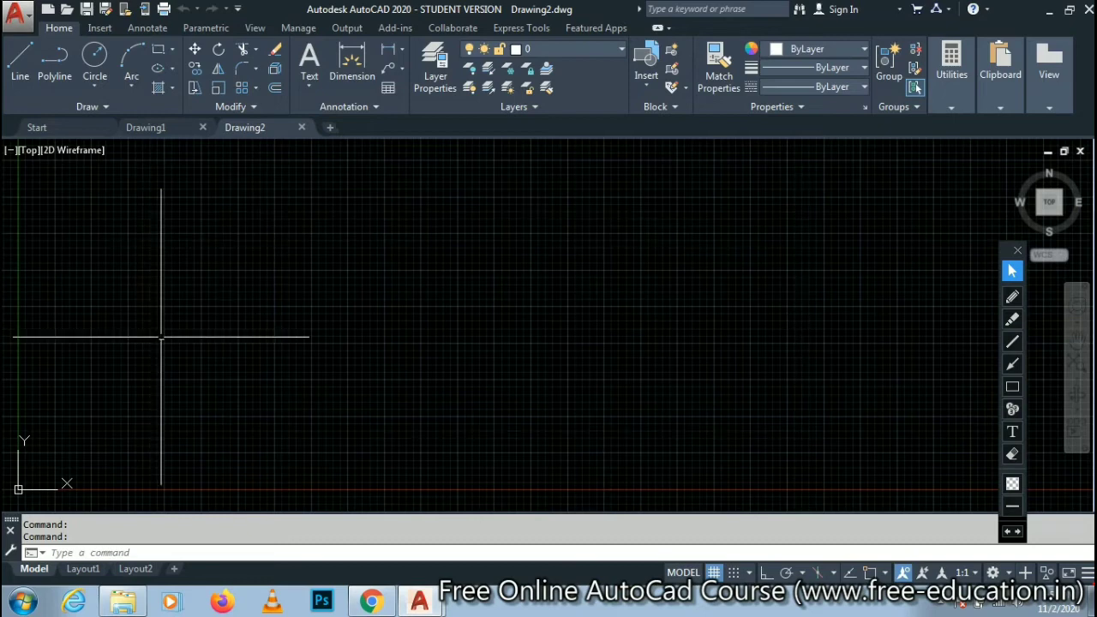
# - View Drawing1, Drawing2 and the Start page in turn, ending on Drawing2
pyautogui.click(144, 127)
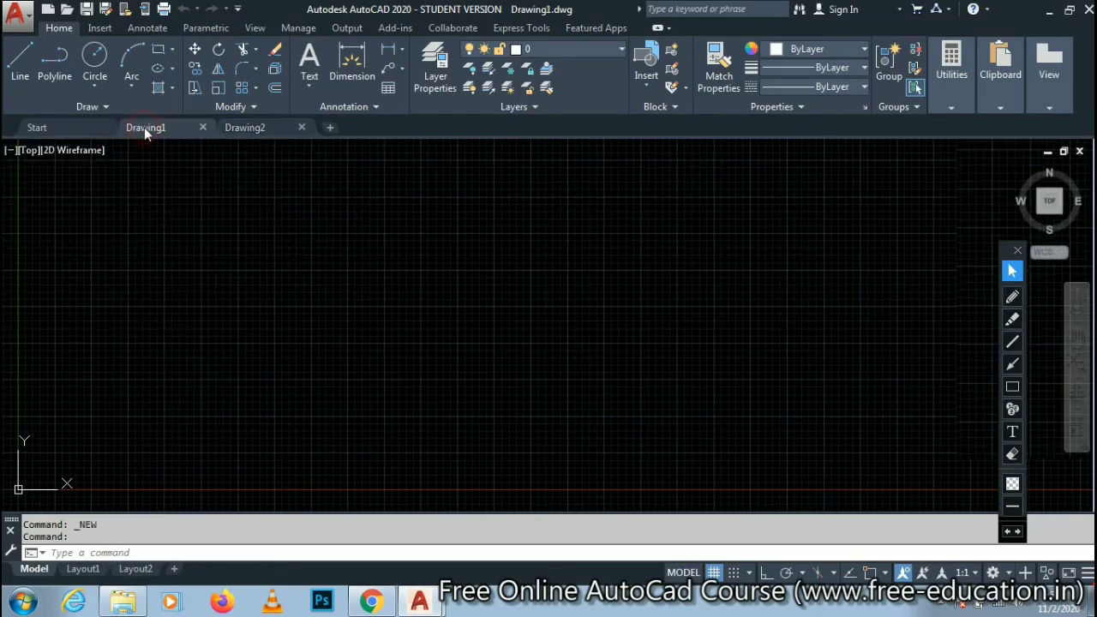
pyautogui.click(248, 129)
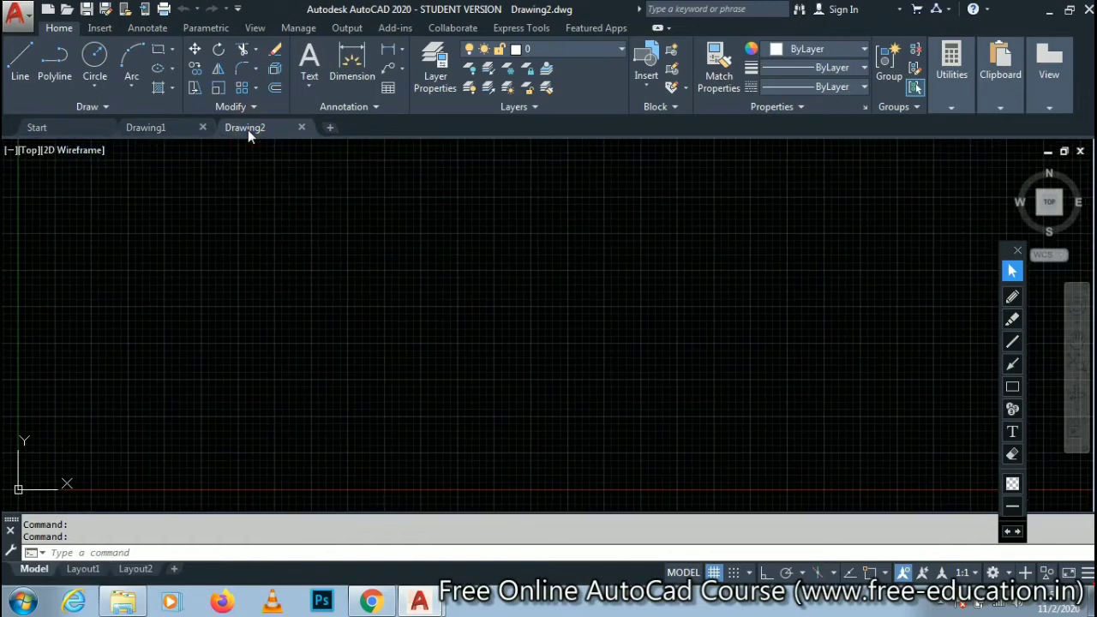
pyautogui.click(144, 128)
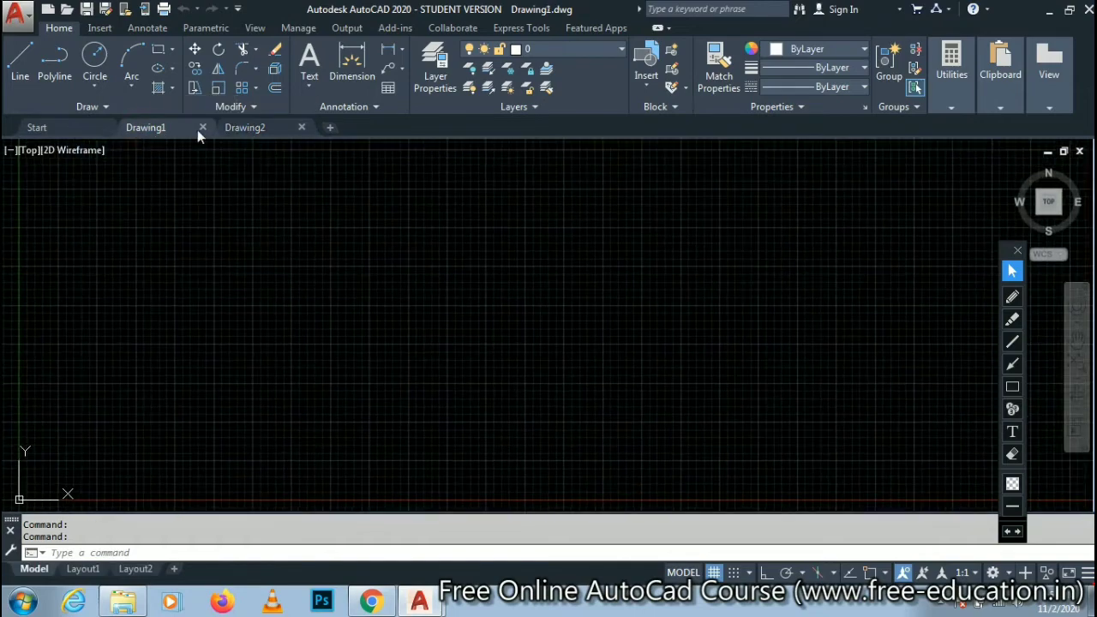
pyautogui.click(247, 127)
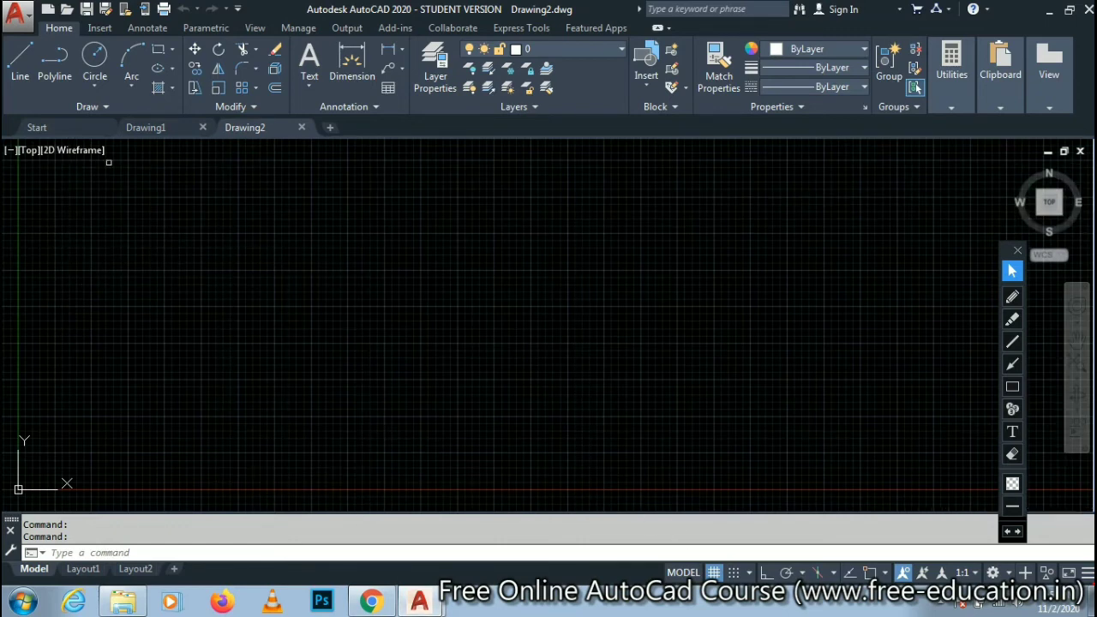
pyautogui.click(72, 133)
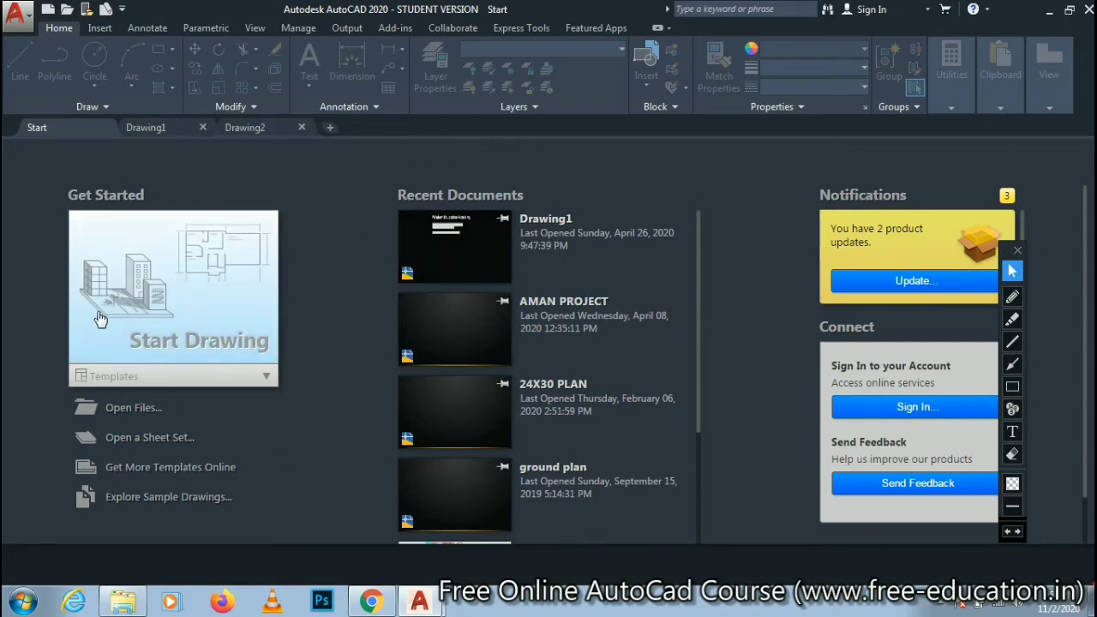
pyautogui.click(148, 129)
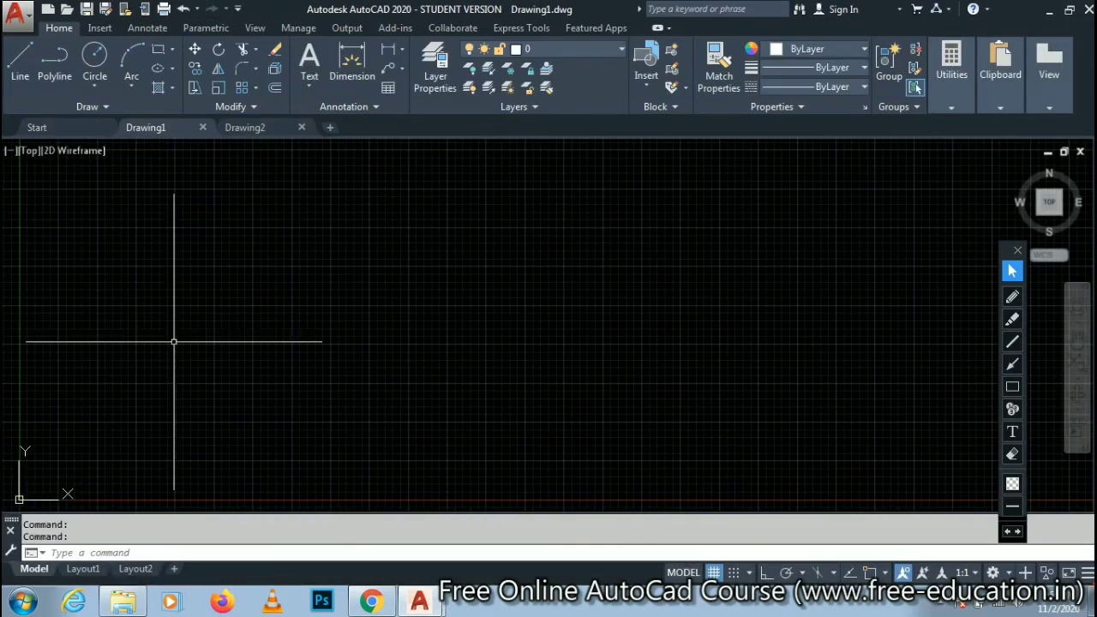
pyautogui.click(245, 127)
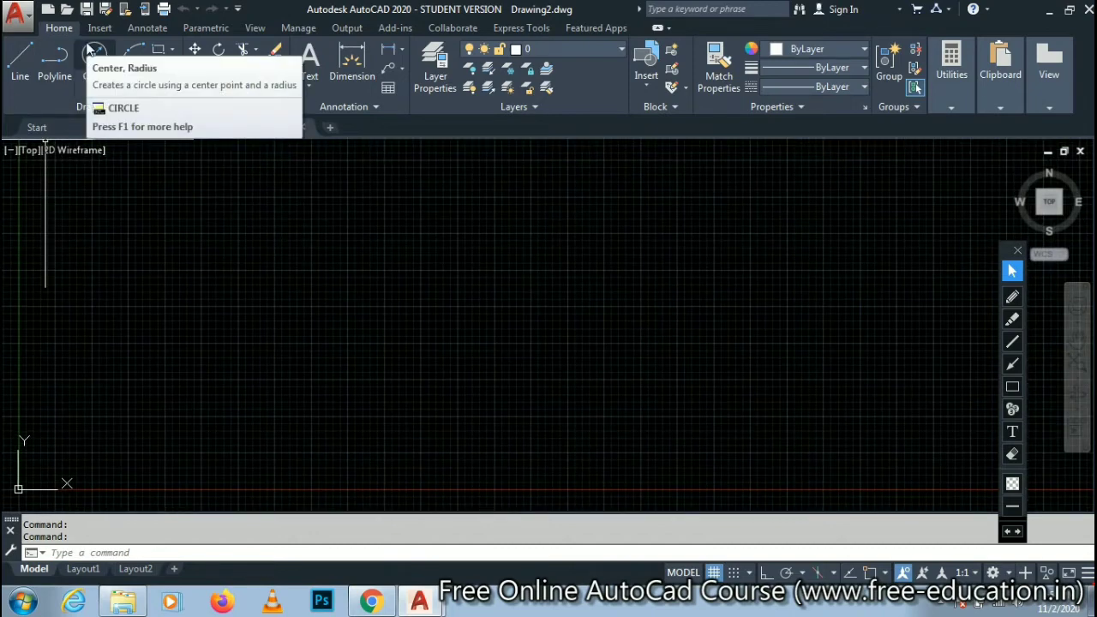
# - Create another new drawing from the acad template, and circle the command line in red with the pen
pyautogui.click(151, 554)
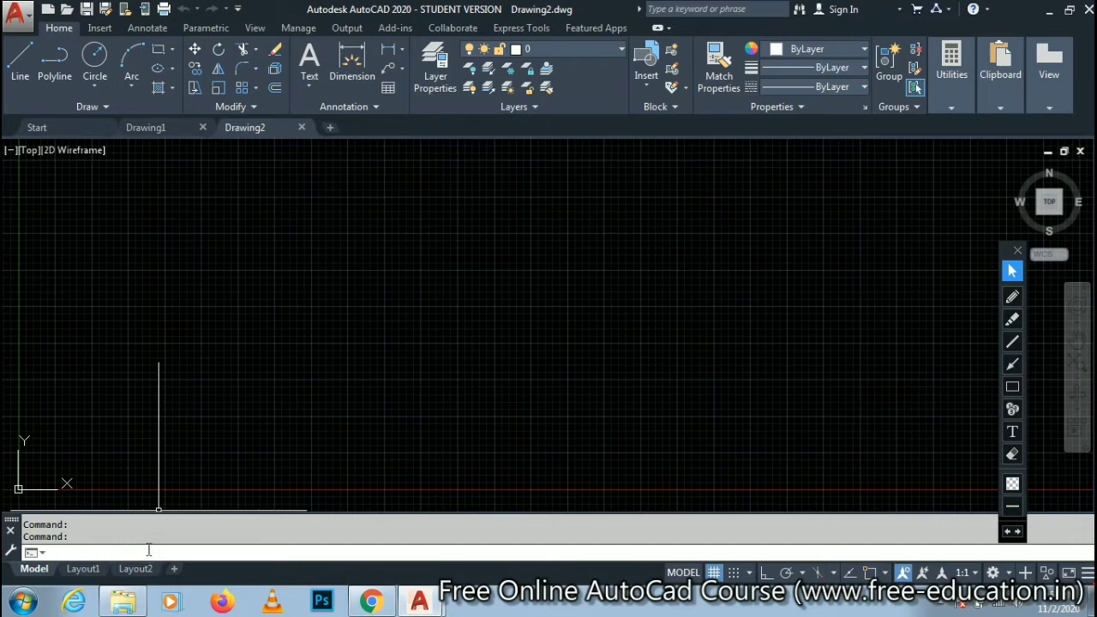
pyautogui.hotkey('ctrl', 'n')
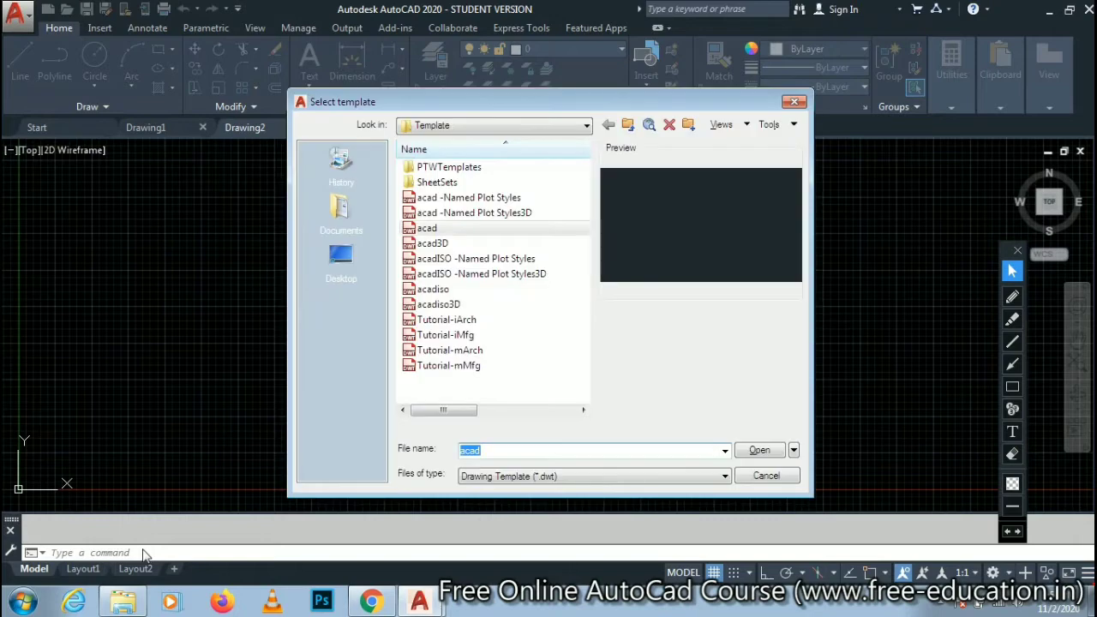
pyautogui.click(86, 558)
pyautogui.click(1013, 296)
pyautogui.moveTo(204, 539)
pyautogui.mouseDown()
pyautogui.moveTo(76, 549)
pyautogui.moveTo(65, 567)
pyautogui.moveTo(171, 567)
pyautogui.moveTo(199, 555)
pyautogui.mouseUp()
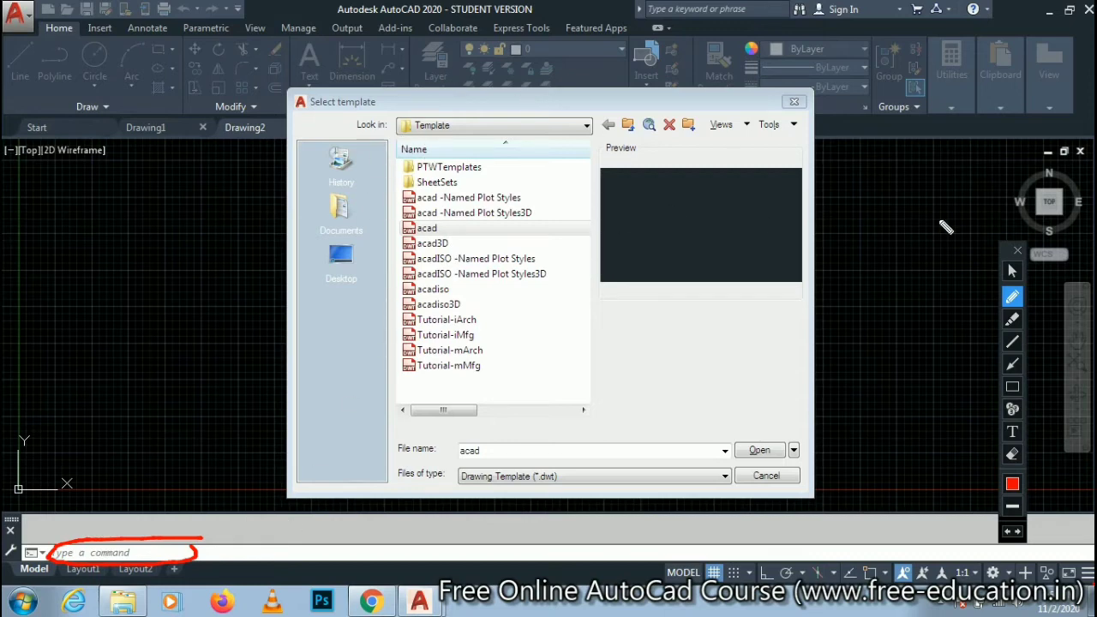
pyautogui.click(1013, 271)
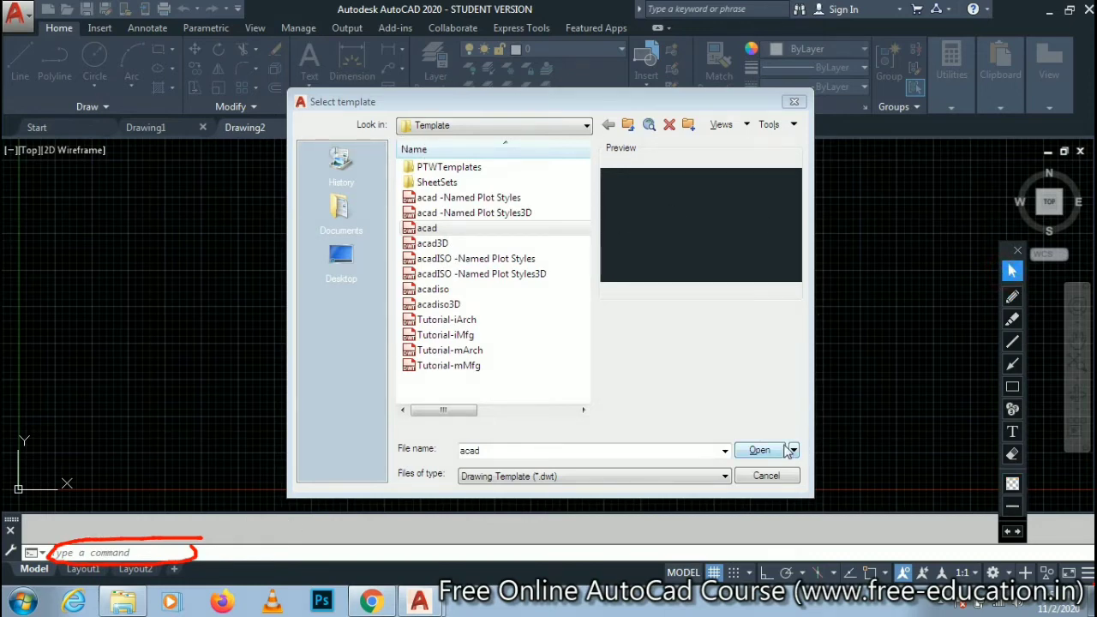
pyautogui.click(759, 451)
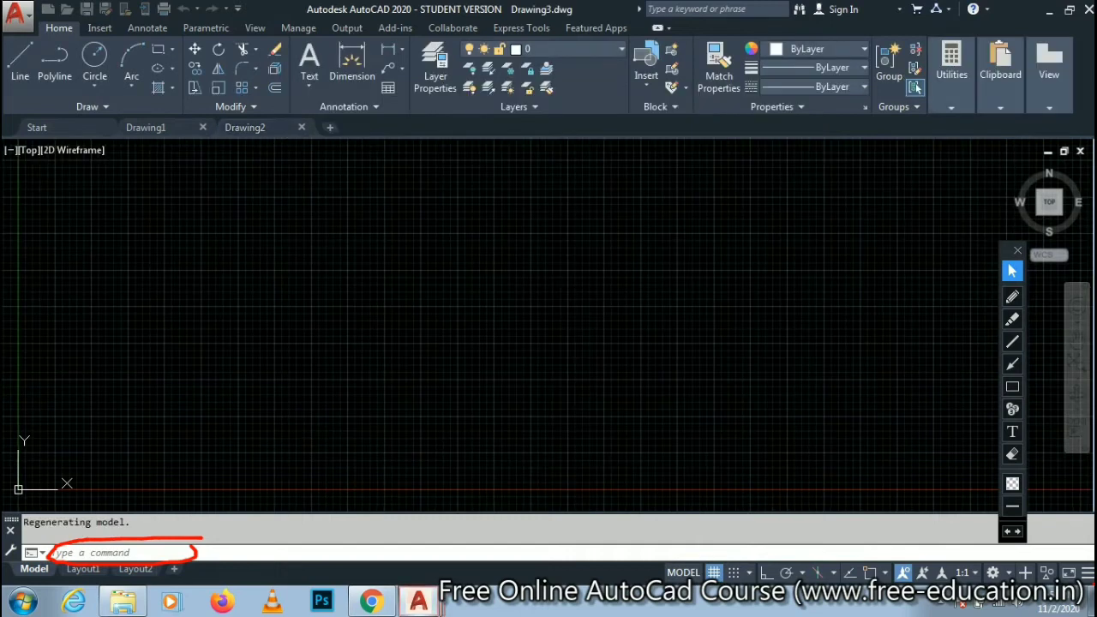
# - View the open drawings Drawing1, Drawing2 and Drawing3 one after another
pyautogui.click(139, 129)
pyautogui.click(248, 129)
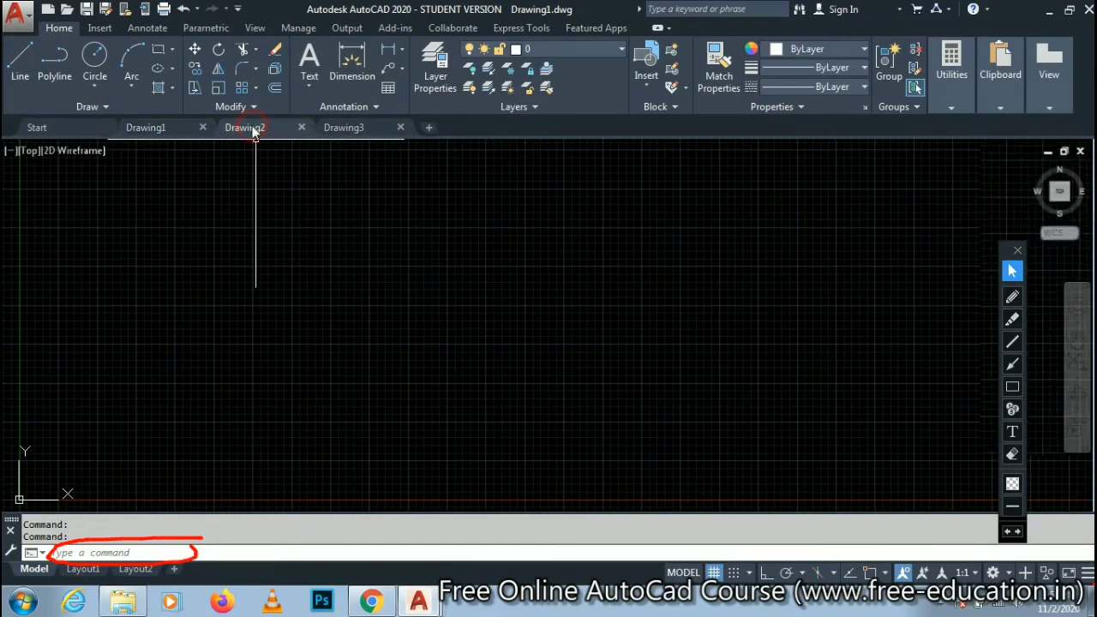
pyautogui.click(351, 130)
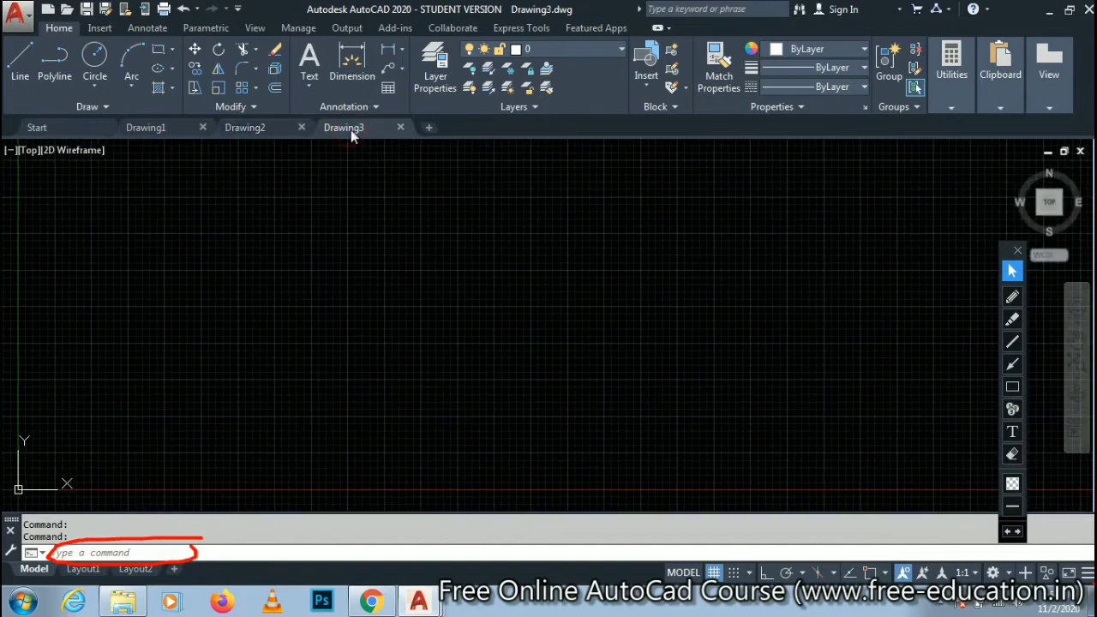
# - Close Drawing3, Drawing2 and Drawing1, and start a fresh drawing from the Start page
pyautogui.click(399, 129)
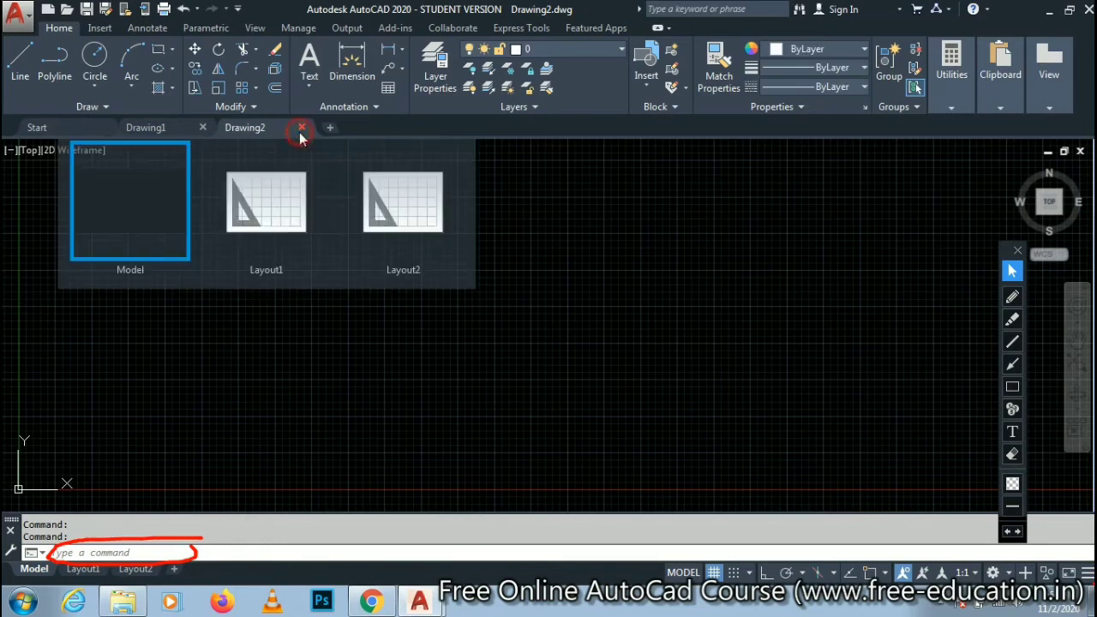
pyautogui.click(301, 127)
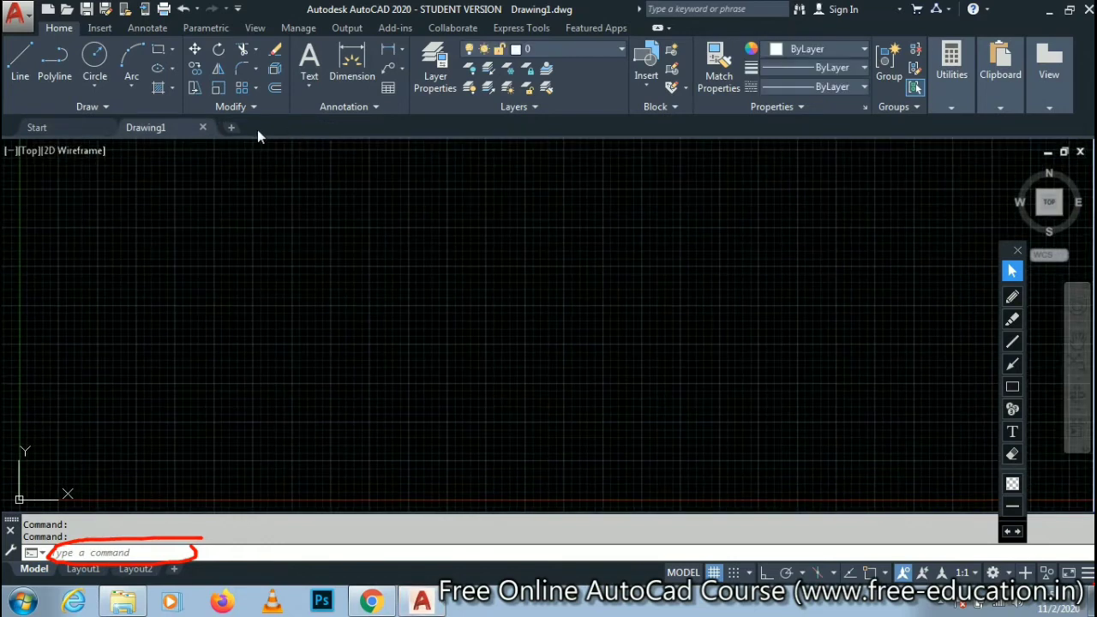
pyautogui.click(203, 129)
pyautogui.click(213, 293)
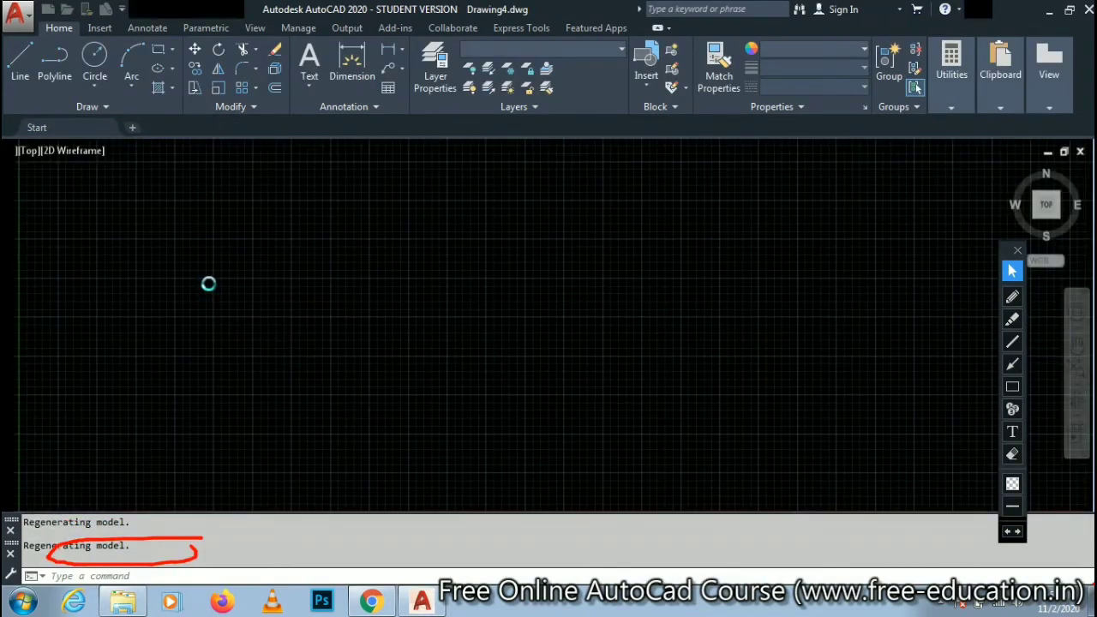
# - Switch to the course page in Chrome, clear the red pen mark, and show the tables for opening and saving a drawing
pyautogui.click(371, 602)
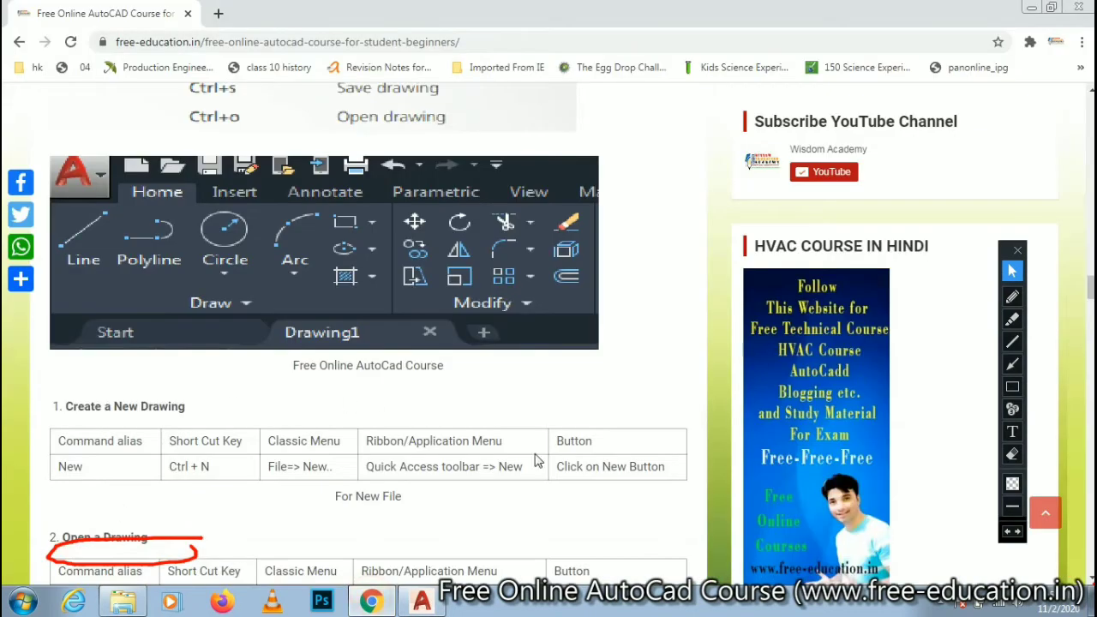
pyautogui.click(1010, 530)
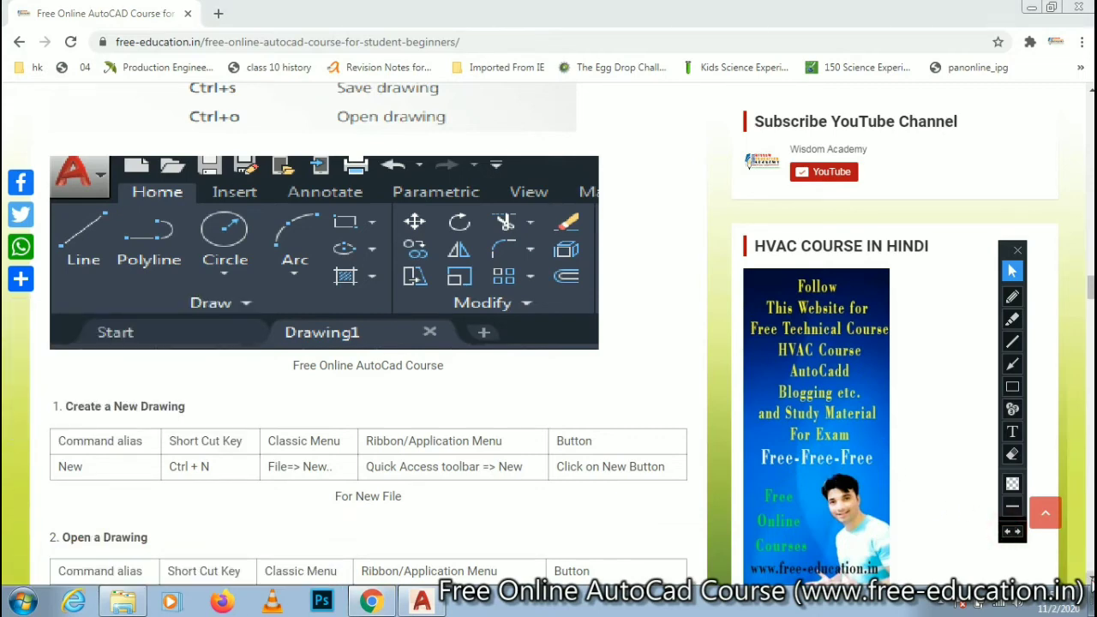
pyautogui.scroll(-2, 749, 163)
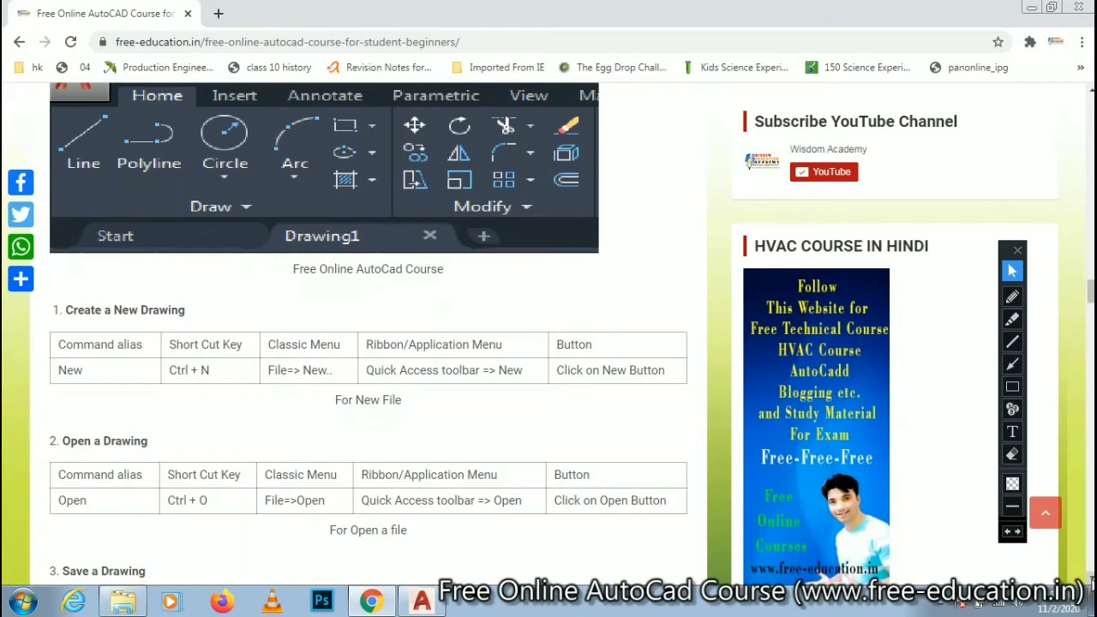
pyautogui.scroll(-1, 749, 163)
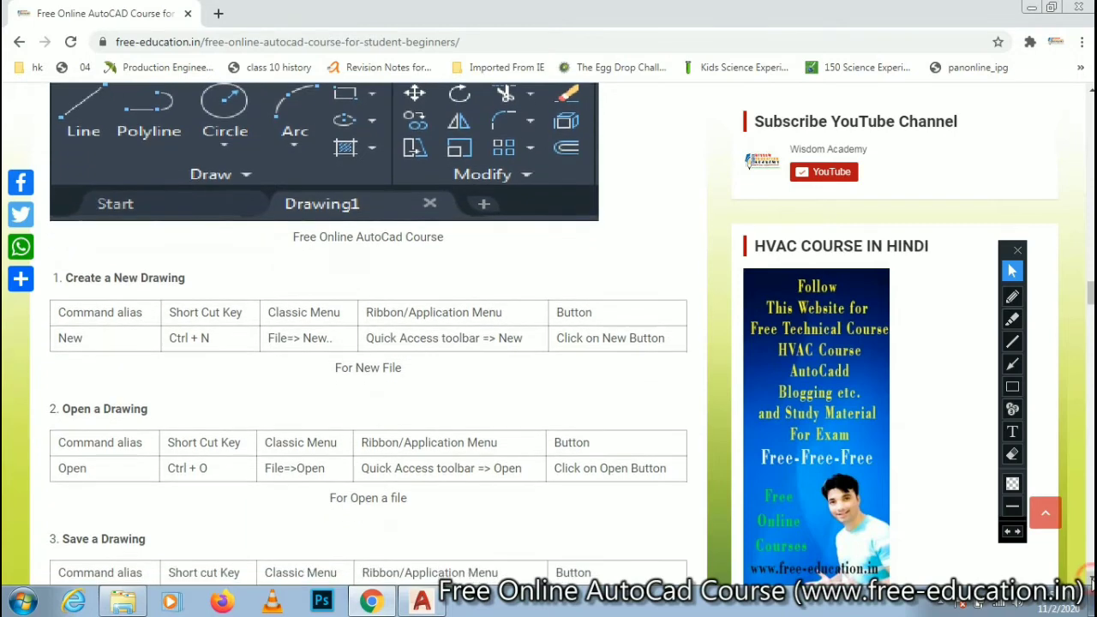
pyautogui.scroll(-3, 749, 163)
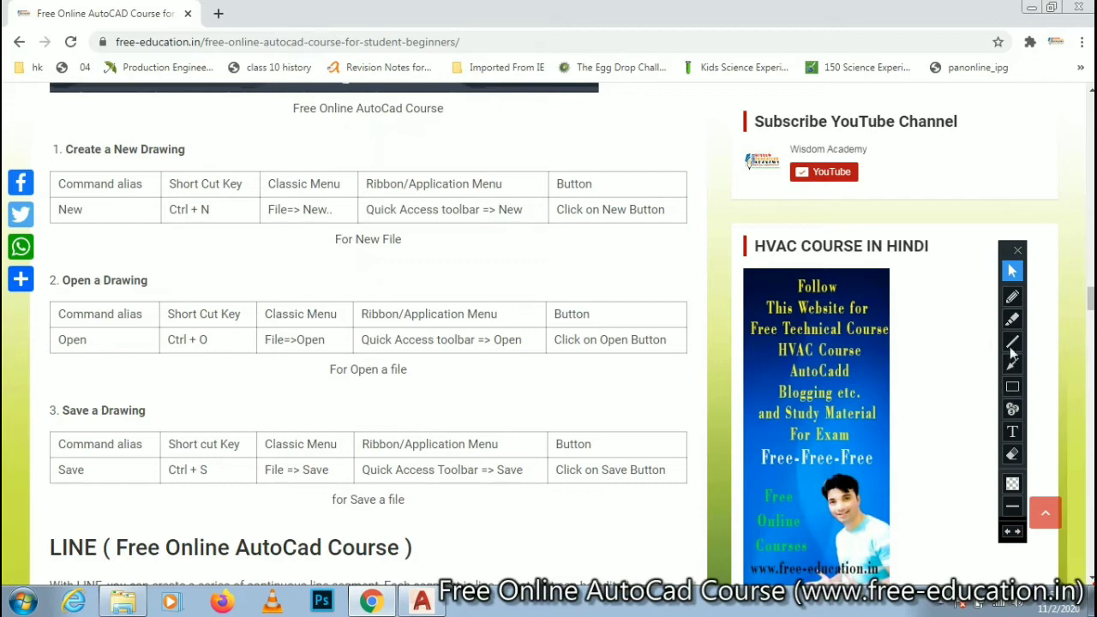
# - Underline Ctrl + O, File=>Open and the Quick Access toolbar entry in the Open a Drawing table with the red pen
pyautogui.click(1013, 297)
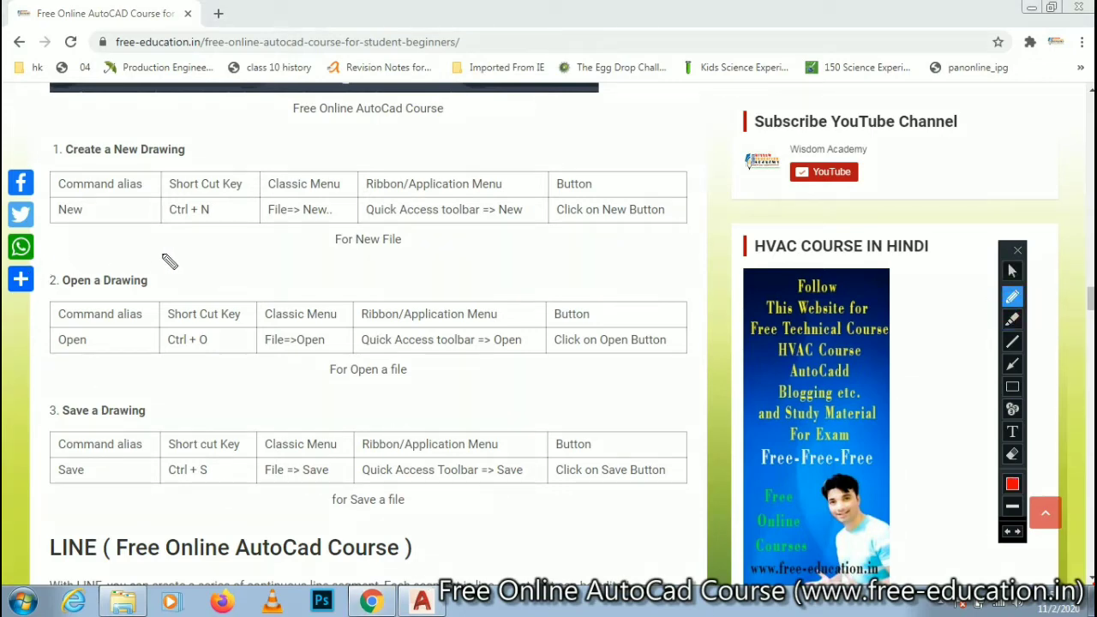
pyautogui.moveTo(155, 360); pyautogui.dragTo(506, 361)
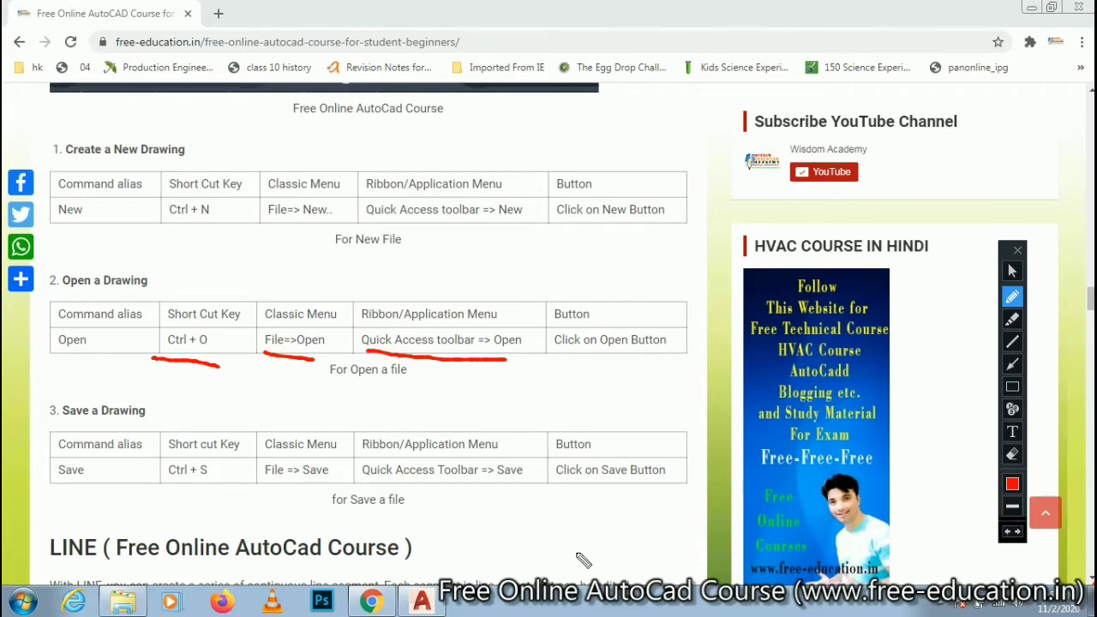
pyautogui.click(1013, 275)
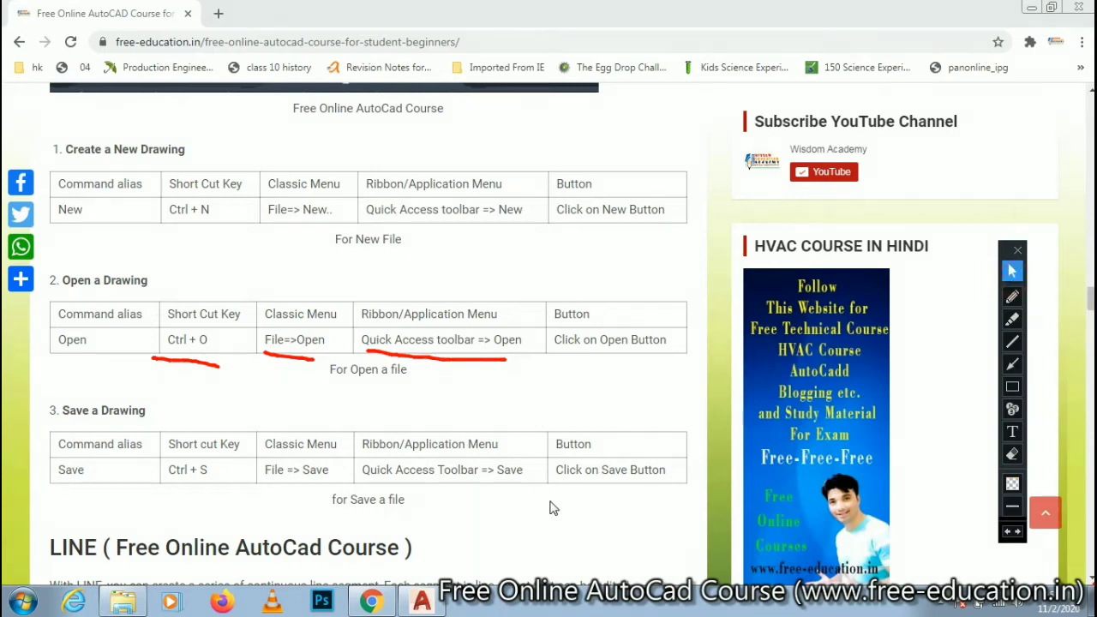
# - Switch back to AutoCAD and clear the red underlines from the screen
pyautogui.click(429, 602)
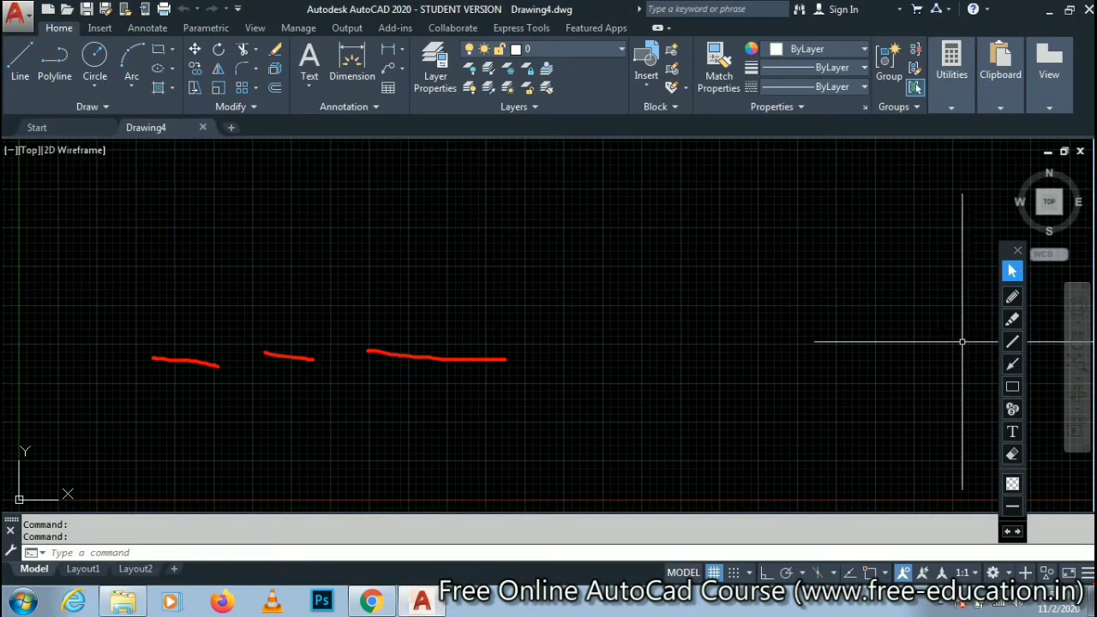
pyautogui.click(1006, 533)
pyautogui.click(1005, 533)
pyautogui.click(1006, 532)
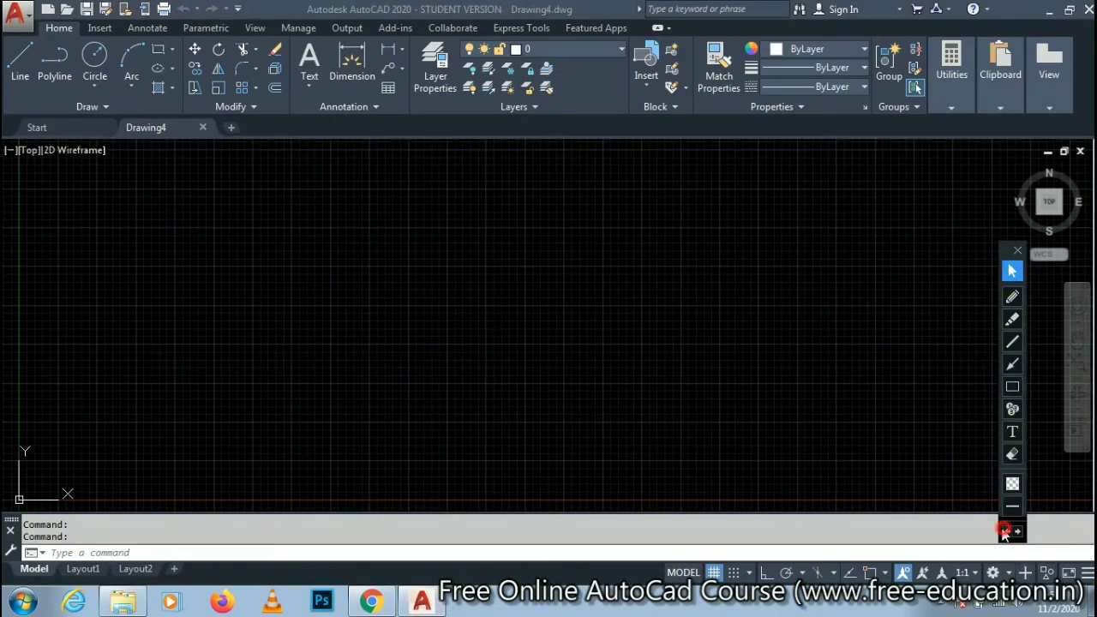
pyautogui.click(20, 64)
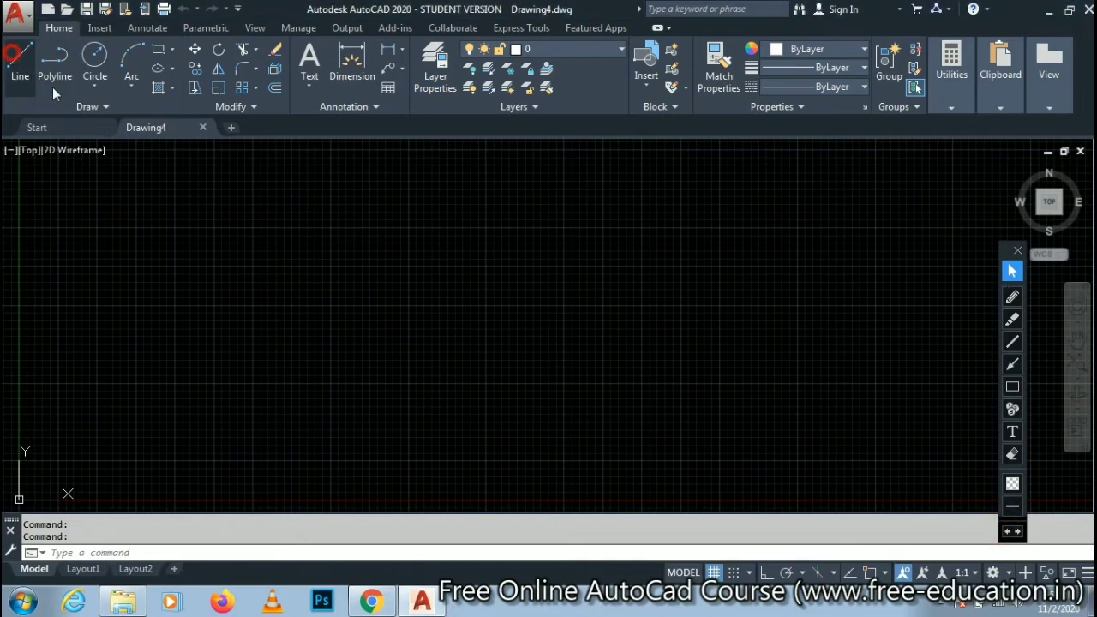
pyautogui.click(499, 227)
pyautogui.click(516, 325)
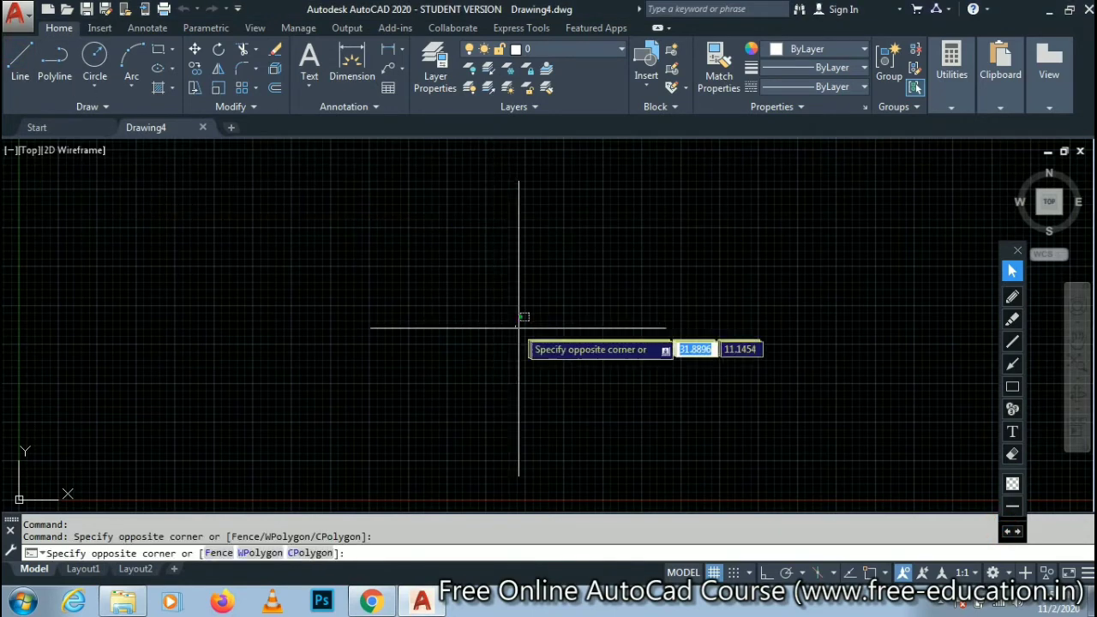
pyautogui.click(643, 278)
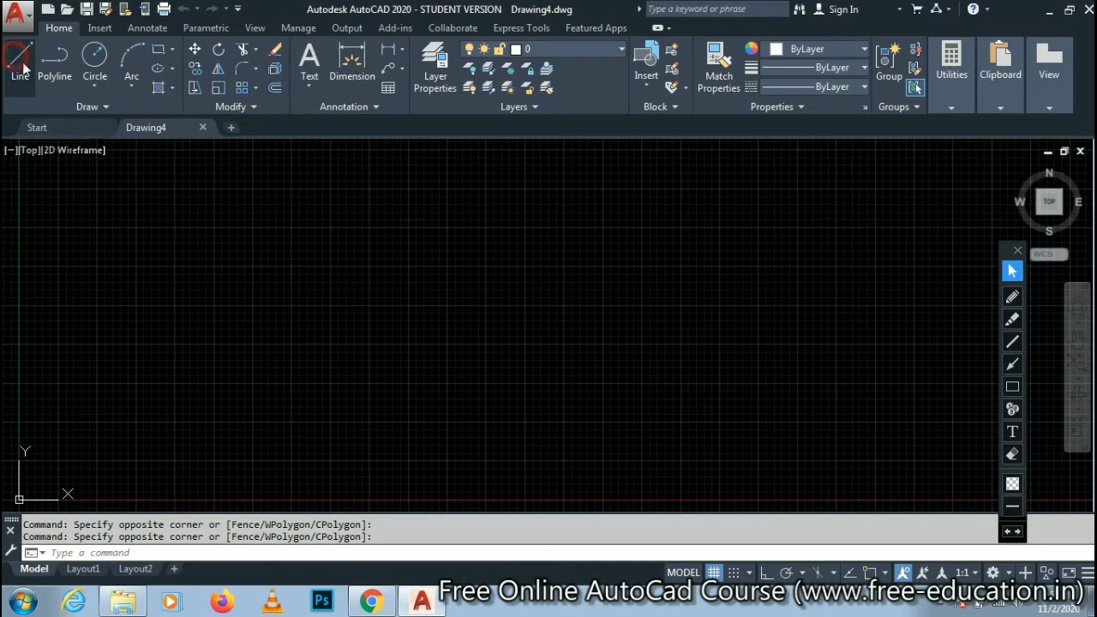
# - Draw a chain of connected lines forming an irregular, nearly closed outline with a short diagonal tail from its leftmost corner
pyautogui.click(20, 58)
pyautogui.click(162, 290)
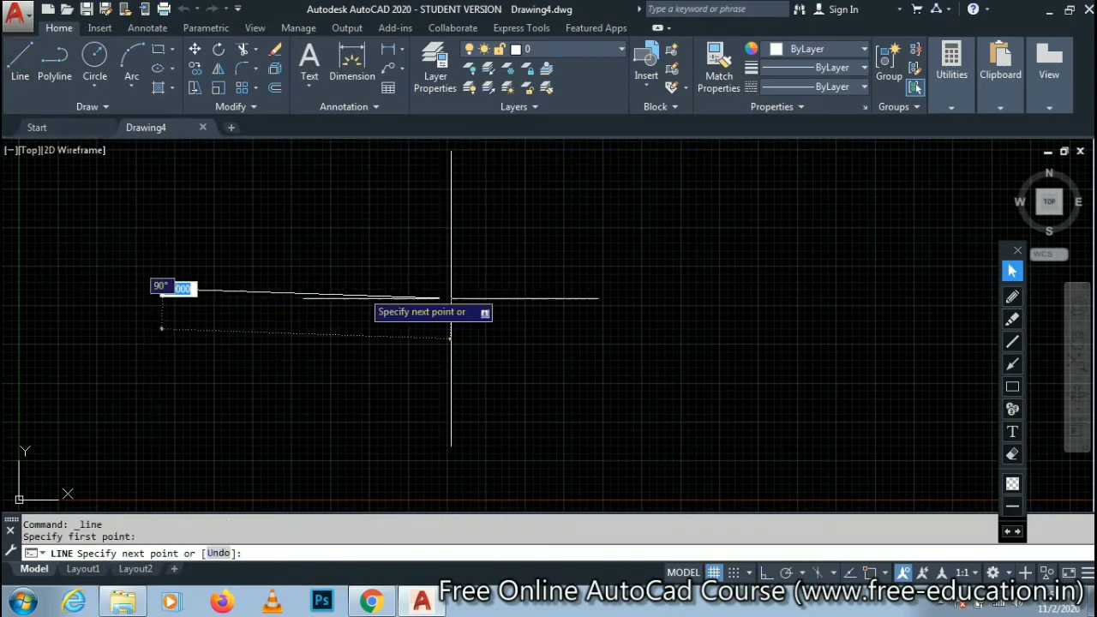
pyautogui.click(499, 281)
pyautogui.click(510, 374)
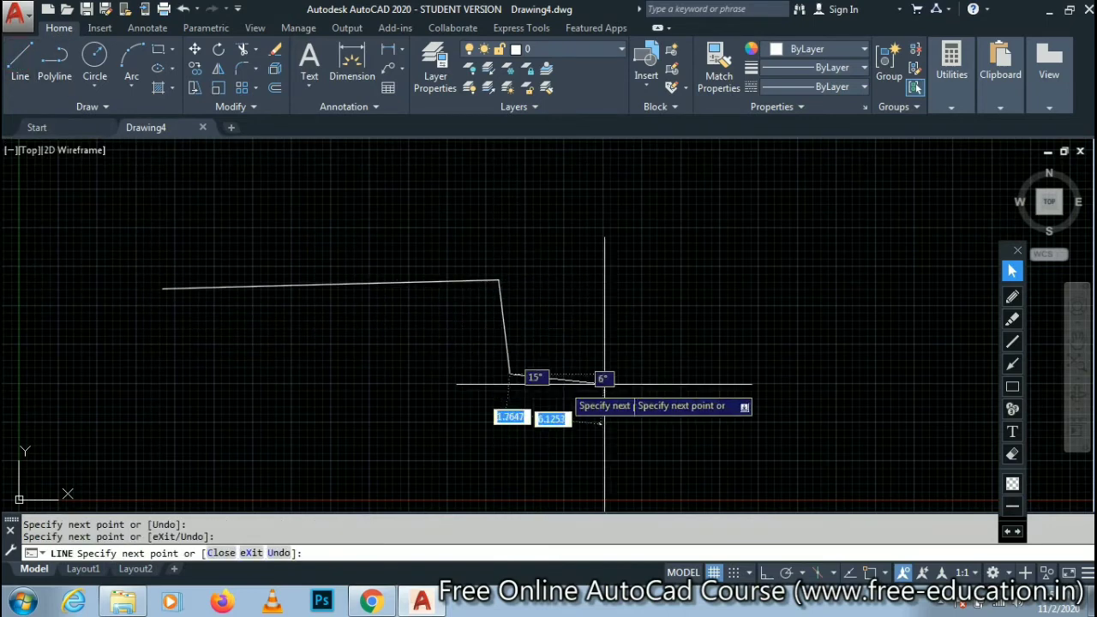
pyautogui.click(647, 385)
pyautogui.click(724, 294)
pyautogui.click(660, 260)
pyautogui.click(514, 201)
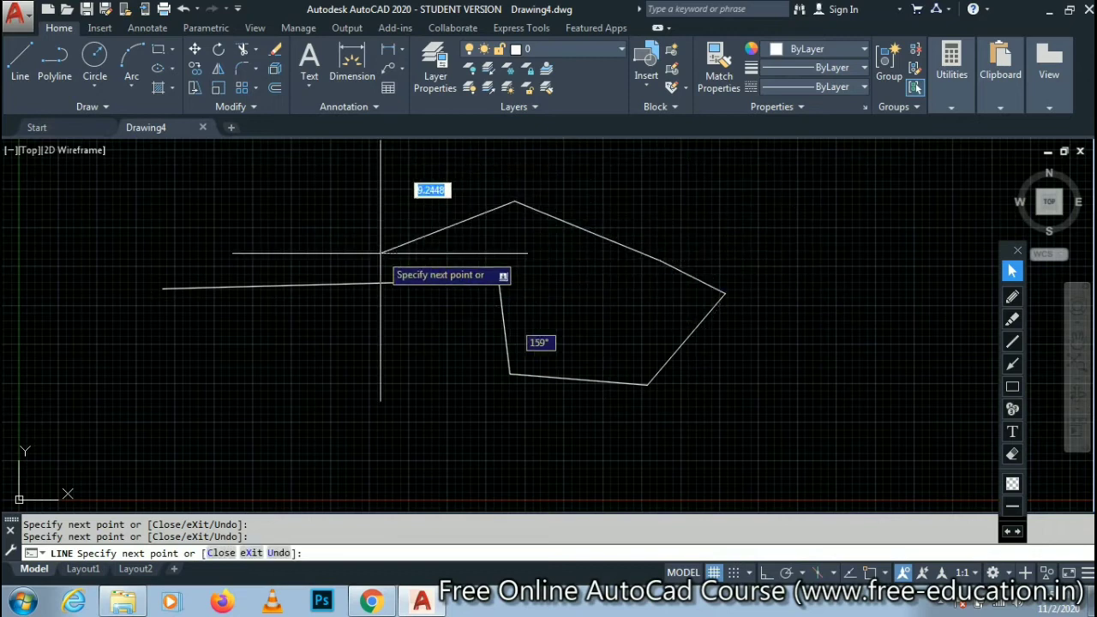
pyautogui.click(380, 253)
pyautogui.click(159, 286)
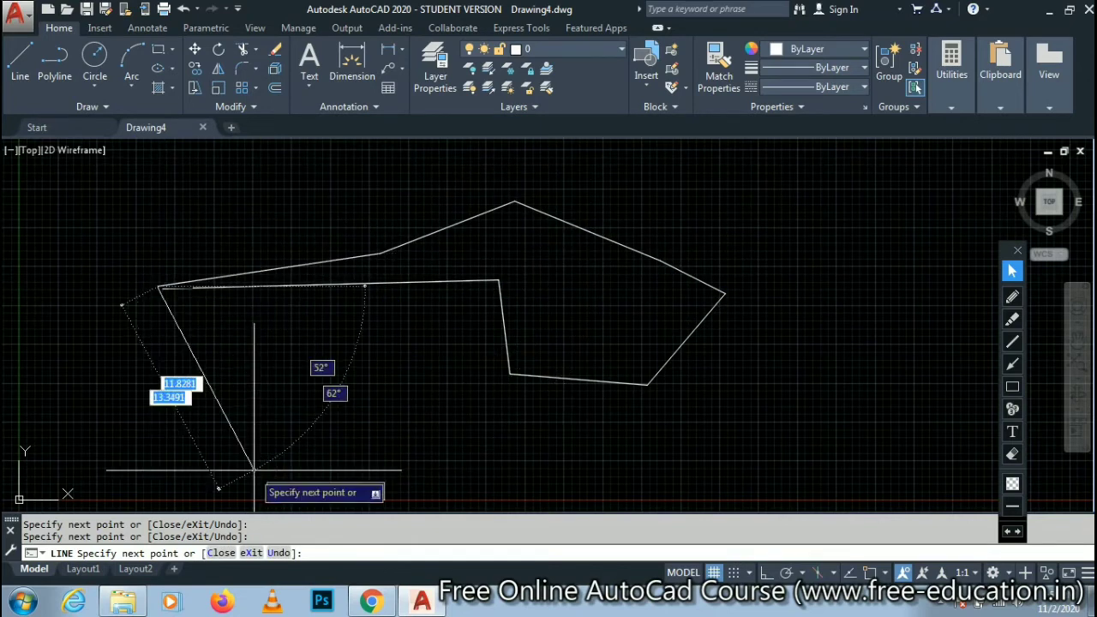
pyautogui.click(252, 363)
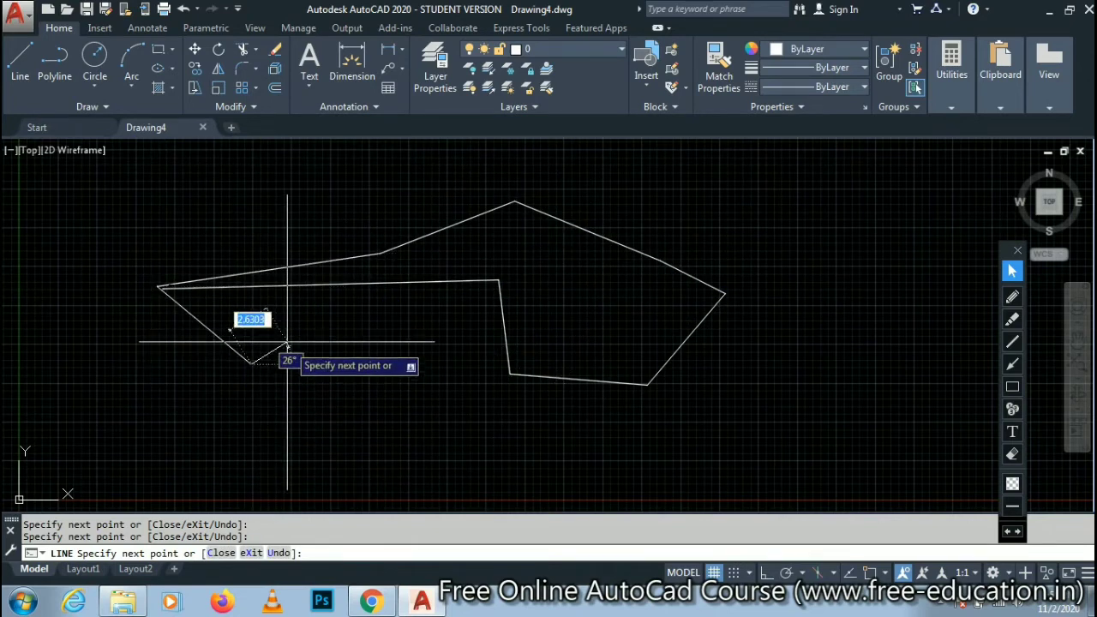
pyautogui.click(166, 292)
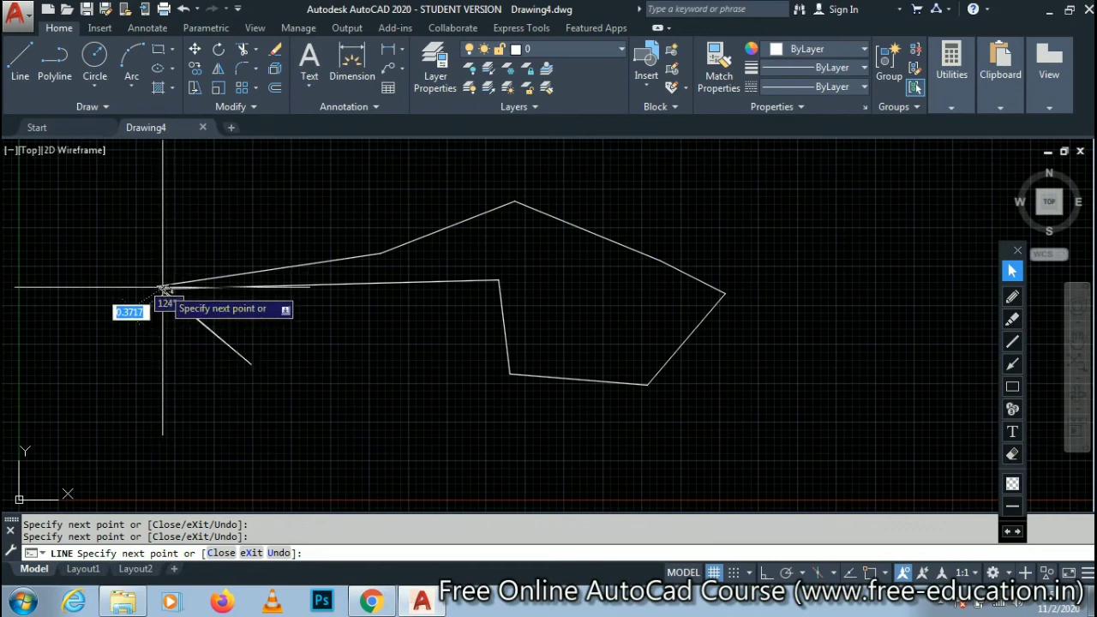
pyautogui.press('Return')
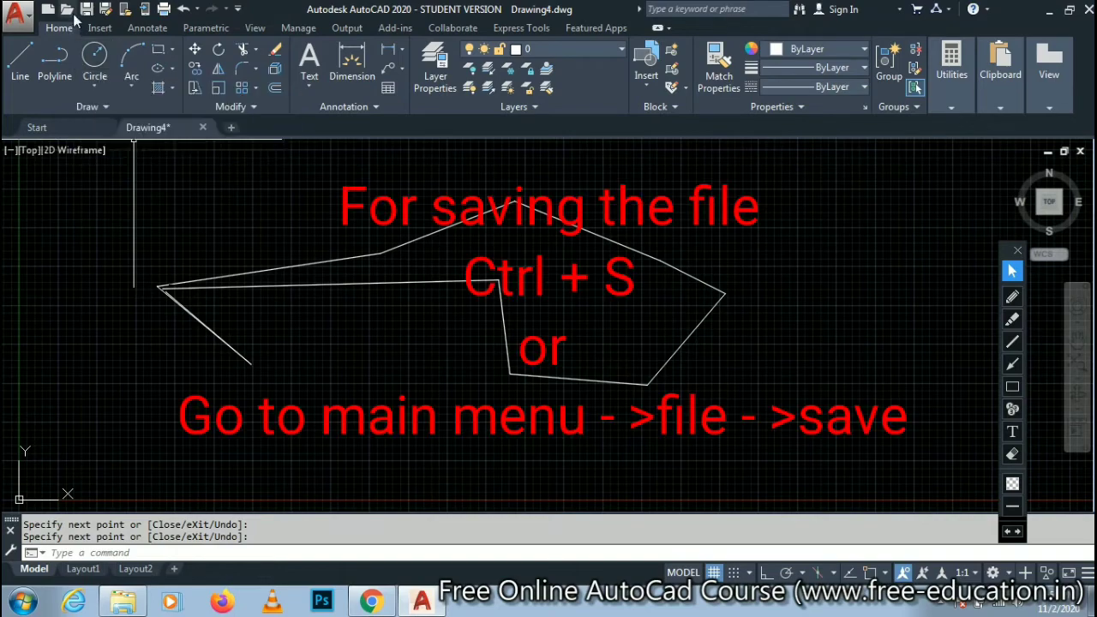
# - Switch to the course page in Chrome and underline Ctrl + S, File => Save and the Quick Access Toolbar entry for saving in red
pyautogui.click(371, 603)
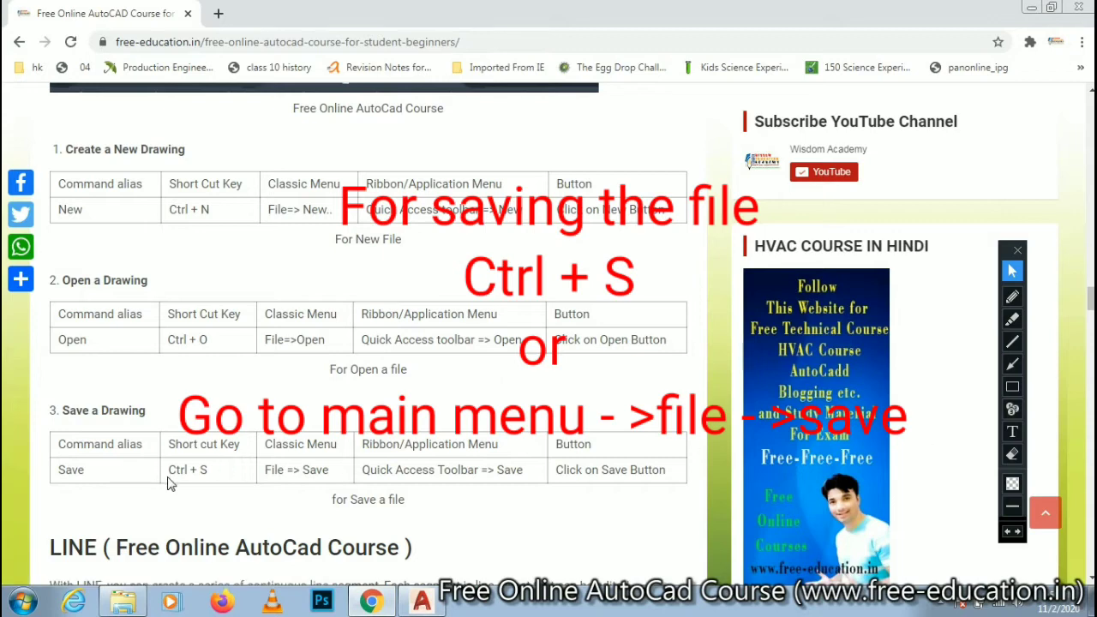
pyautogui.click(1013, 297)
pyautogui.moveTo(165, 485); pyautogui.dragTo(324, 486)
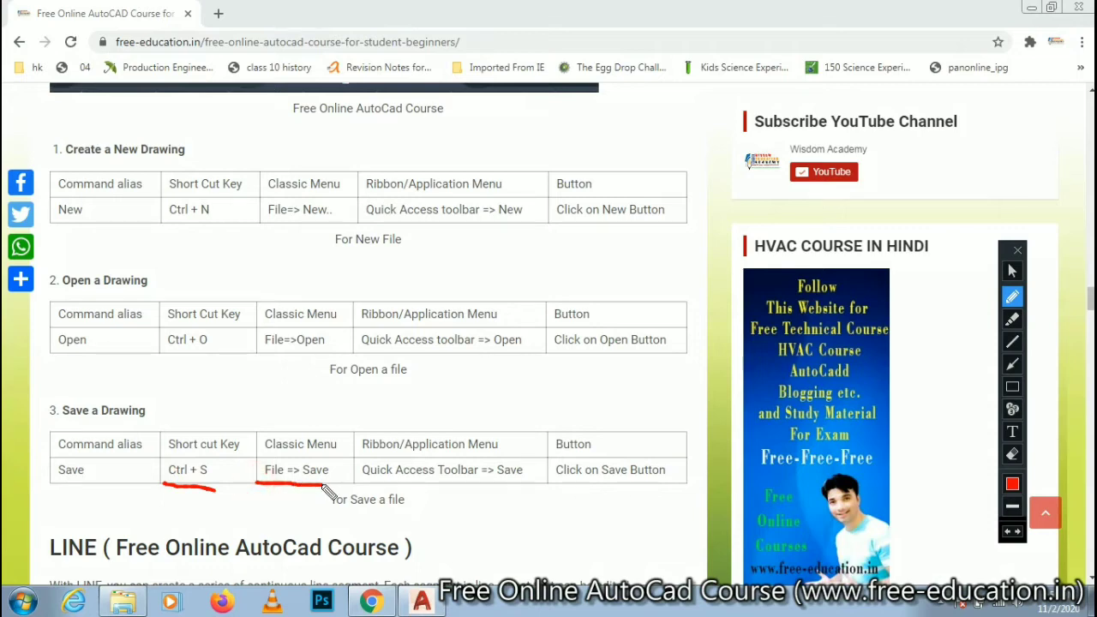
pyautogui.moveTo(393, 492); pyautogui.dragTo(525, 494)
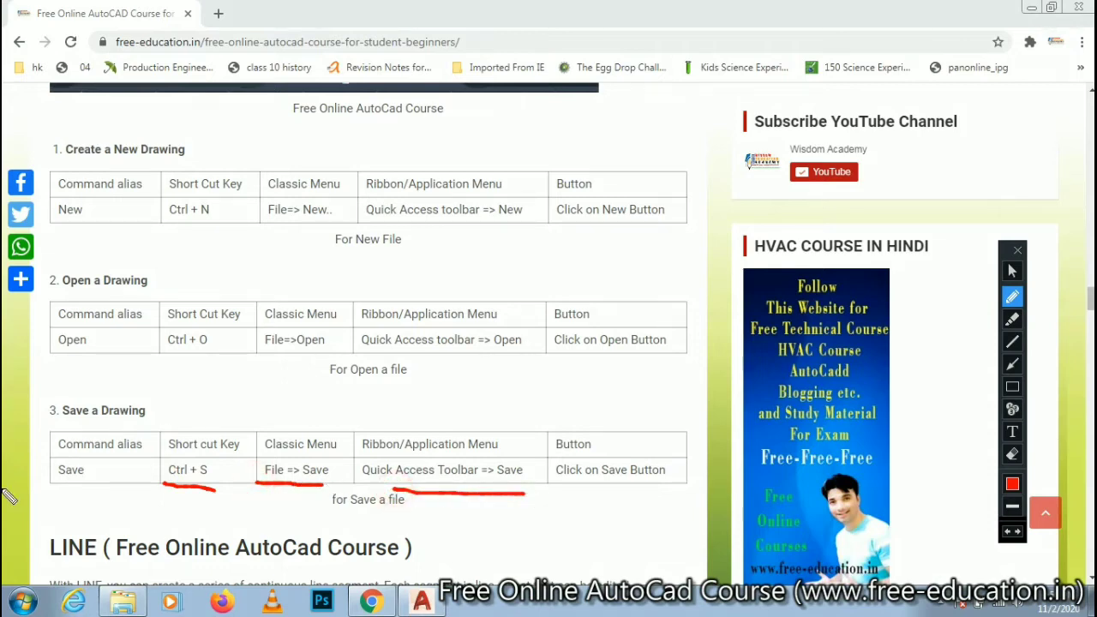
pyautogui.click(1012, 274)
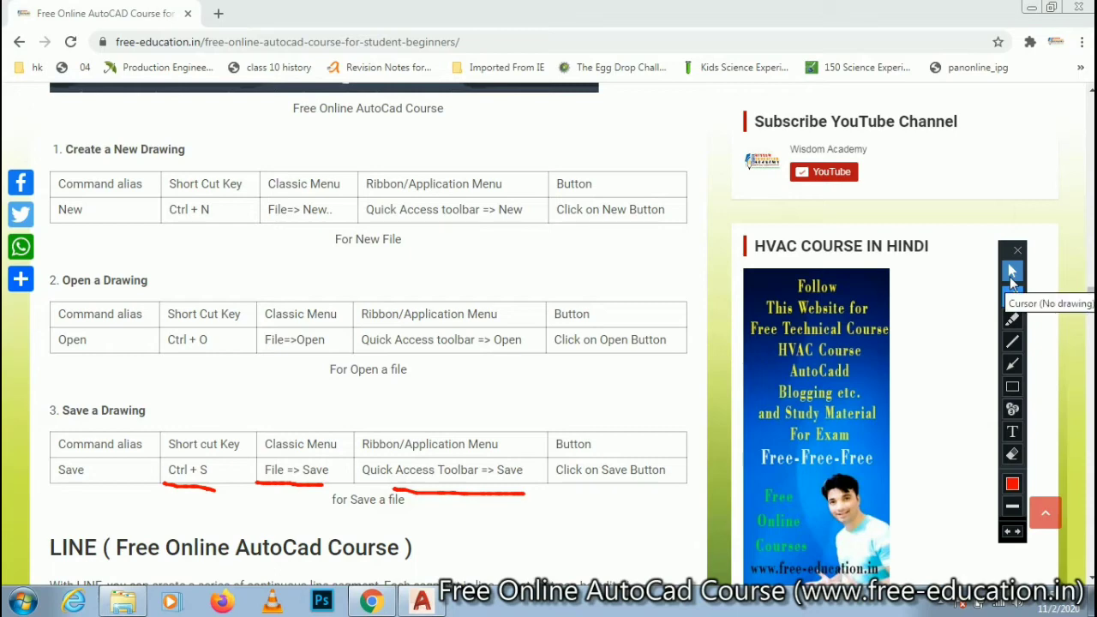
pyautogui.click(1013, 297)
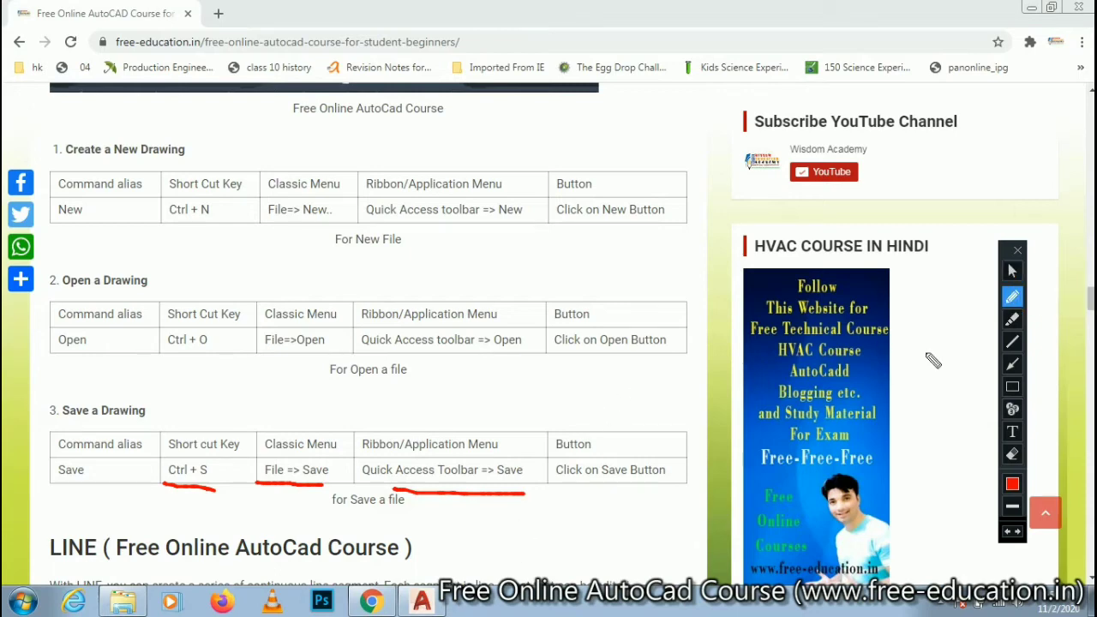
pyautogui.click(1013, 271)
# - Return to the AutoCAD drawing and remove all red pen underlines left over it
pyautogui.click(422, 599)
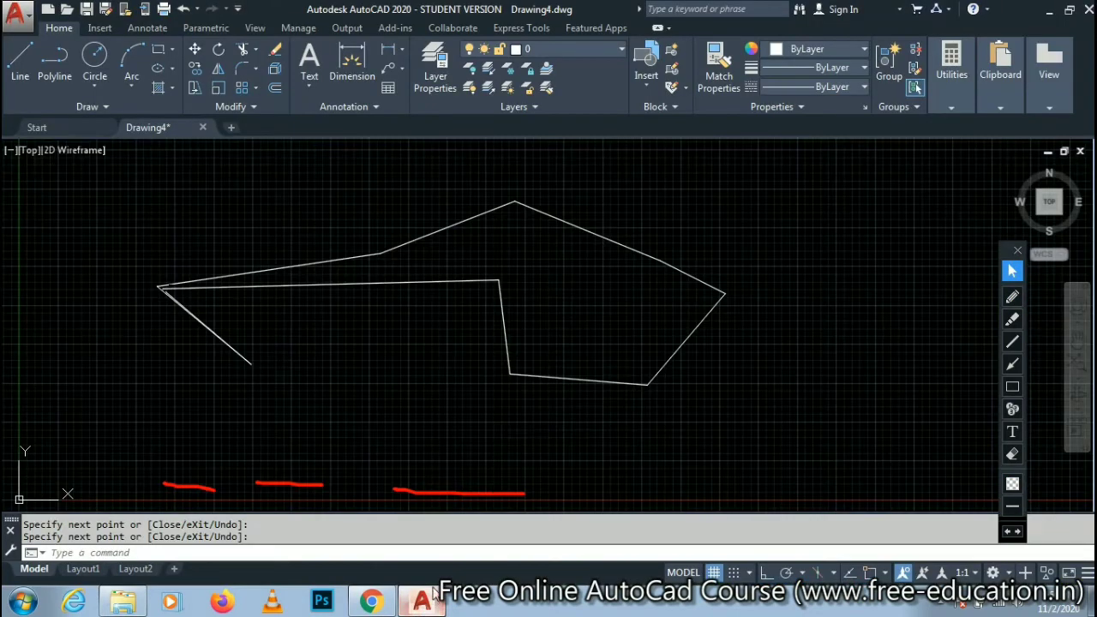
pyautogui.click(1013, 533)
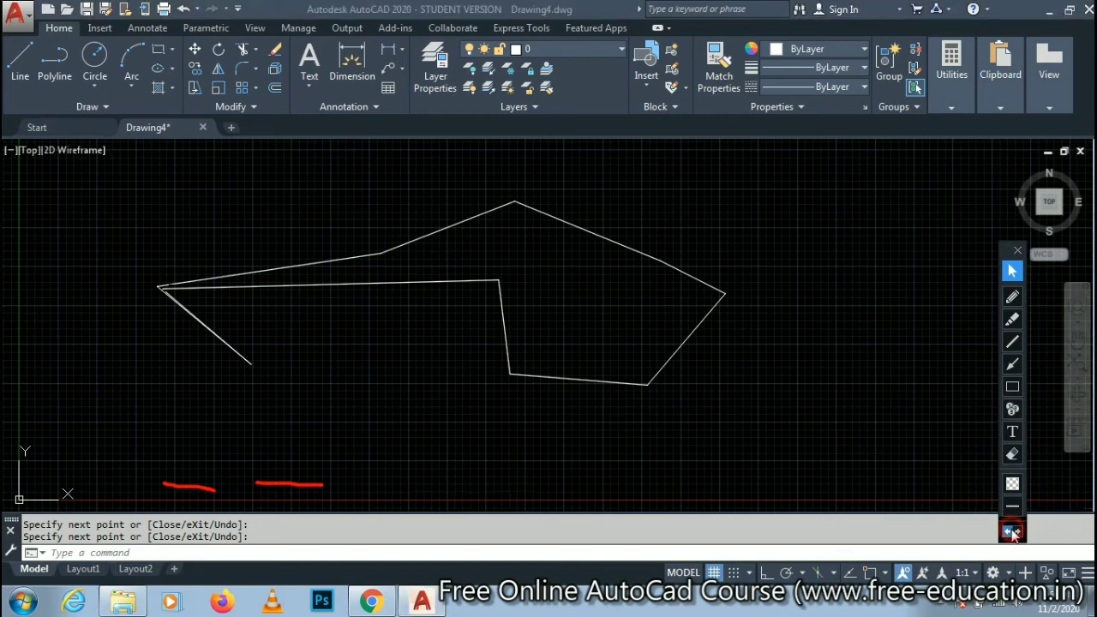
pyautogui.click(1012, 533)
pyautogui.click(1012, 533)
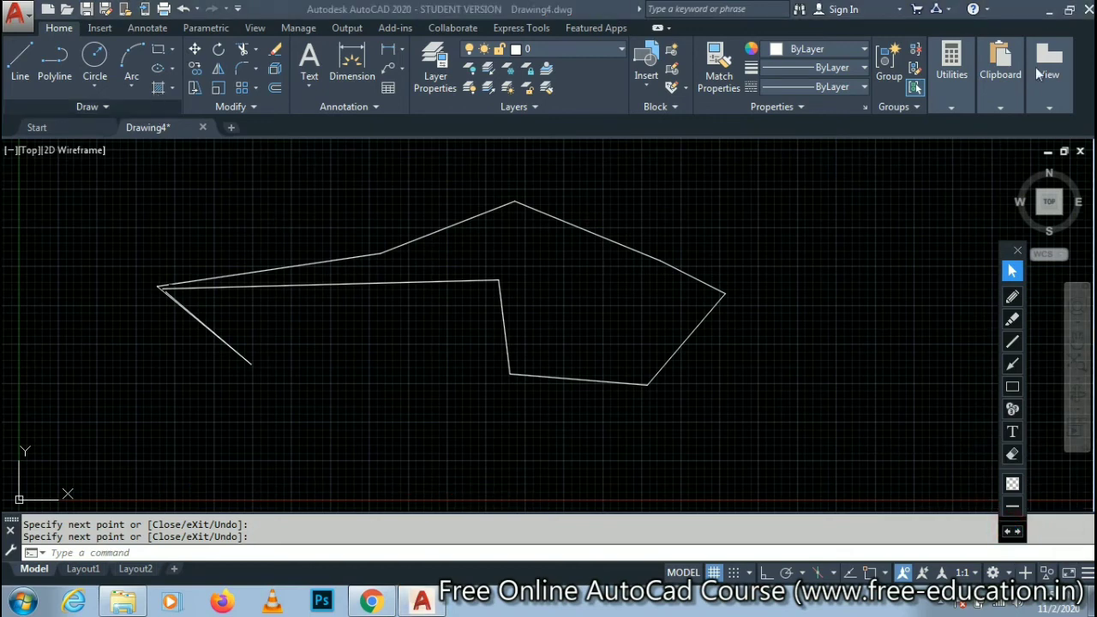
# - Bring up the Save Drawing As dialog through the application's Save command, examine its file name setting, and cancel
pyautogui.click(19, 12)
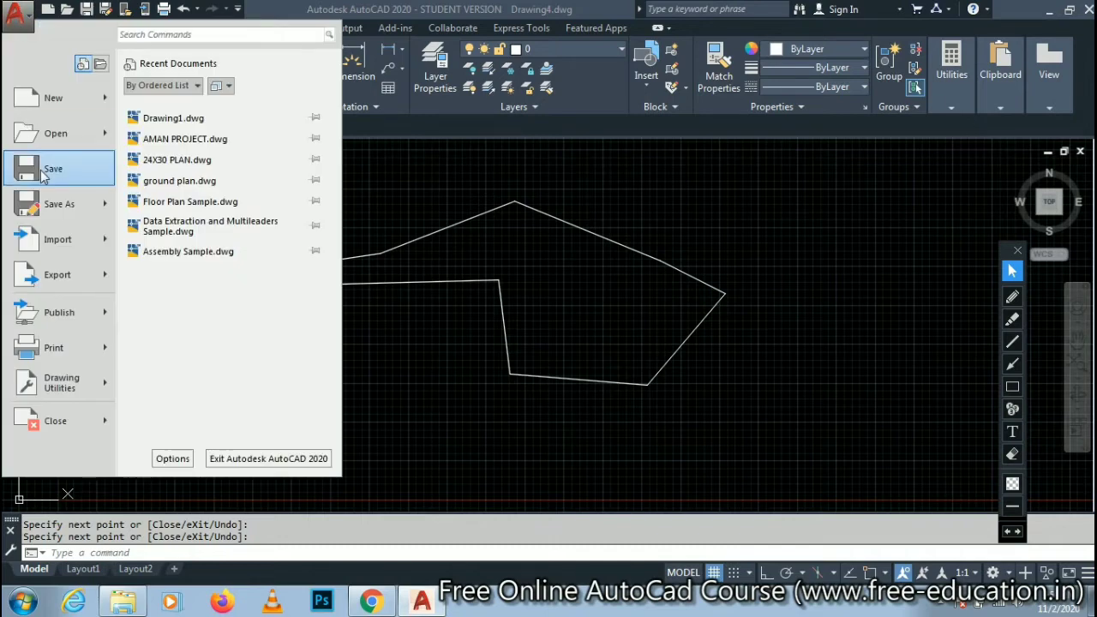
pyautogui.click(90, 172)
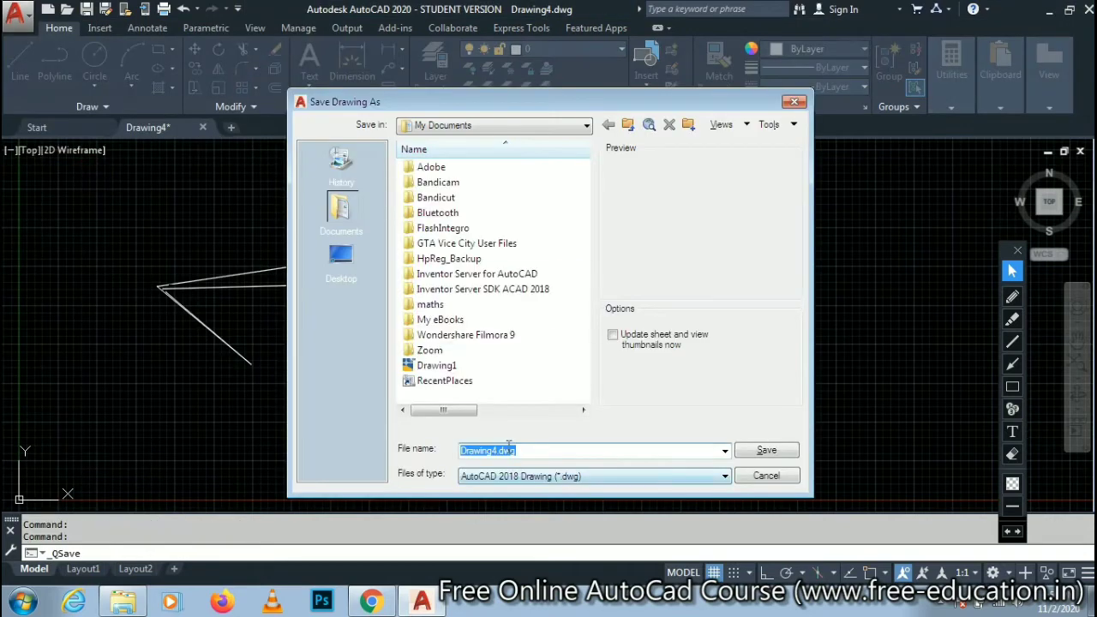
pyautogui.doubleClick(532, 448)
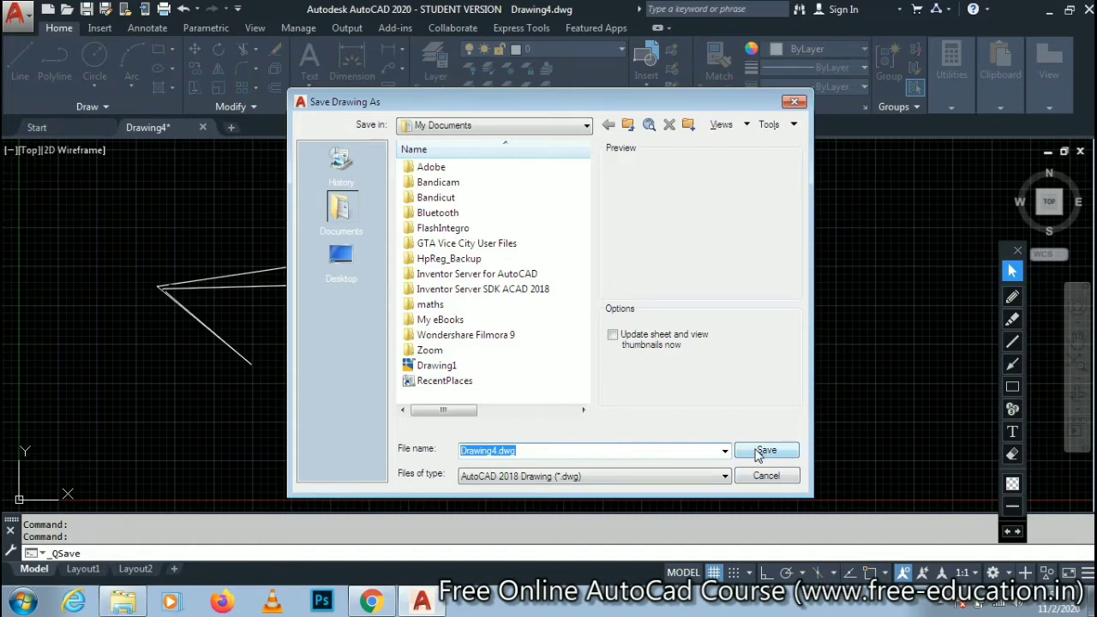
pyautogui.click(767, 477)
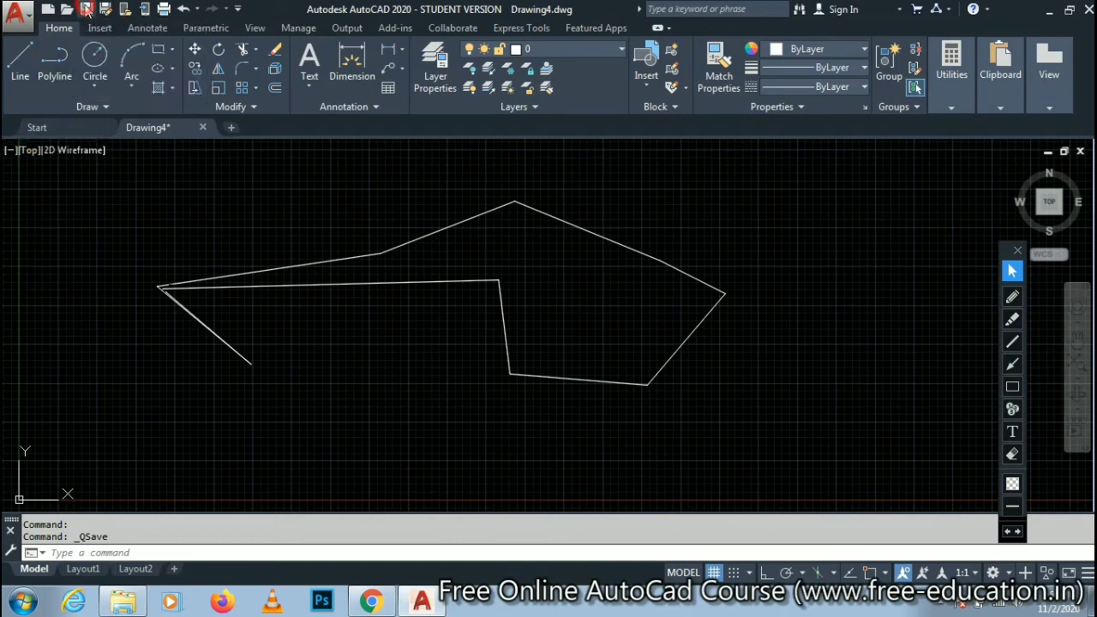
# - Bring up the Save Drawing As dialog, look through the Documents, Desktop and Computer save locations, and cancel without saving
pyautogui.click(87, 8)
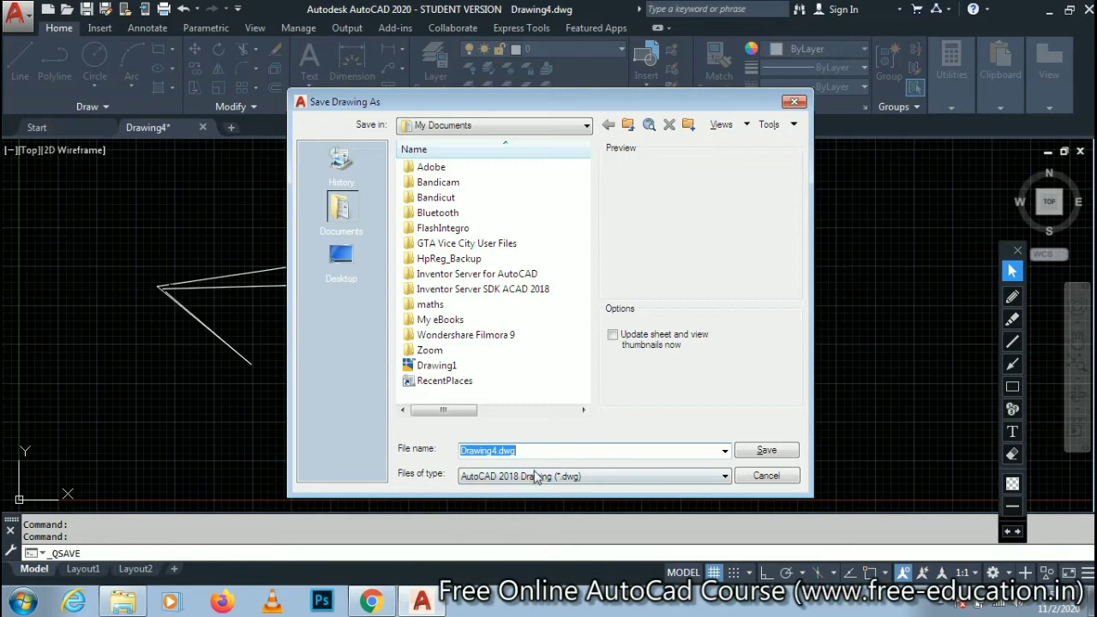
pyautogui.moveTo(527, 449); pyautogui.dragTo(458, 442)
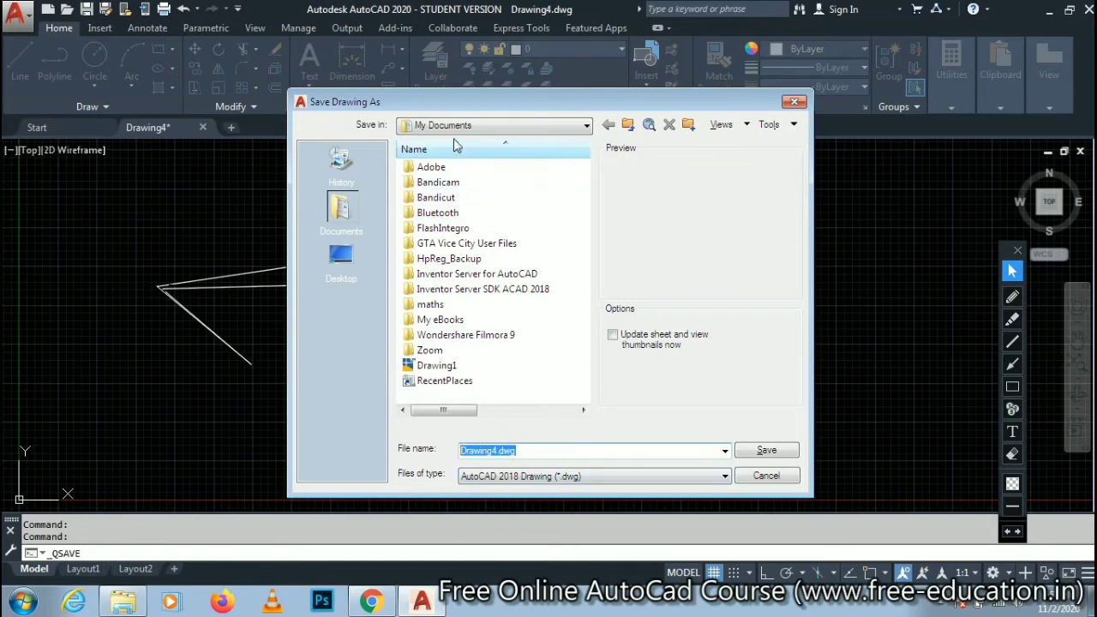
pyautogui.click(342, 259)
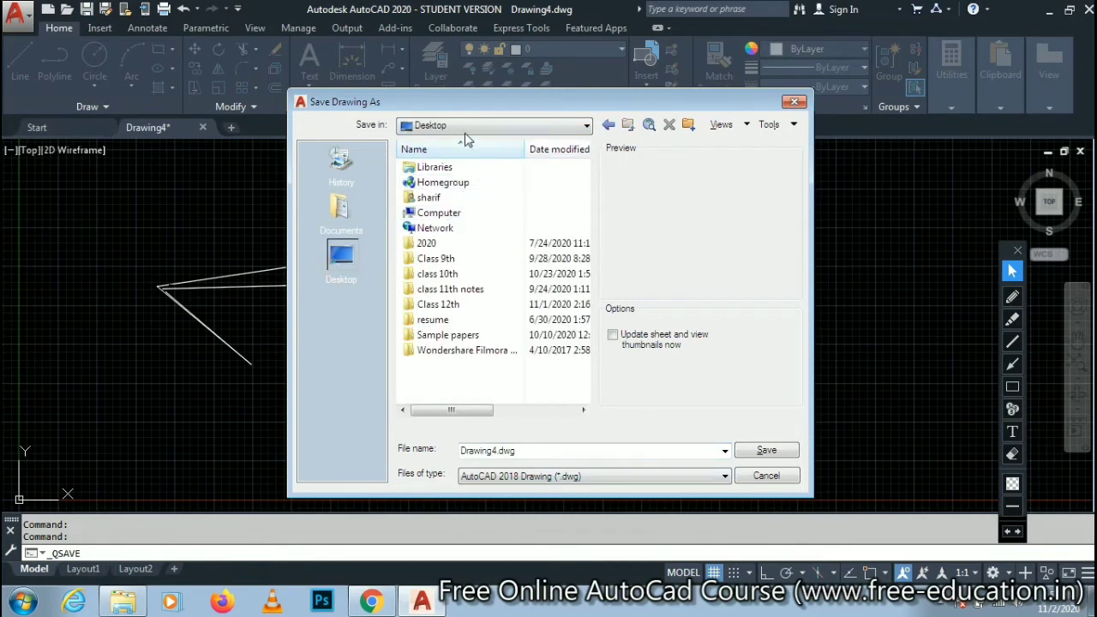
pyautogui.click(322, 220)
pyautogui.click(336, 261)
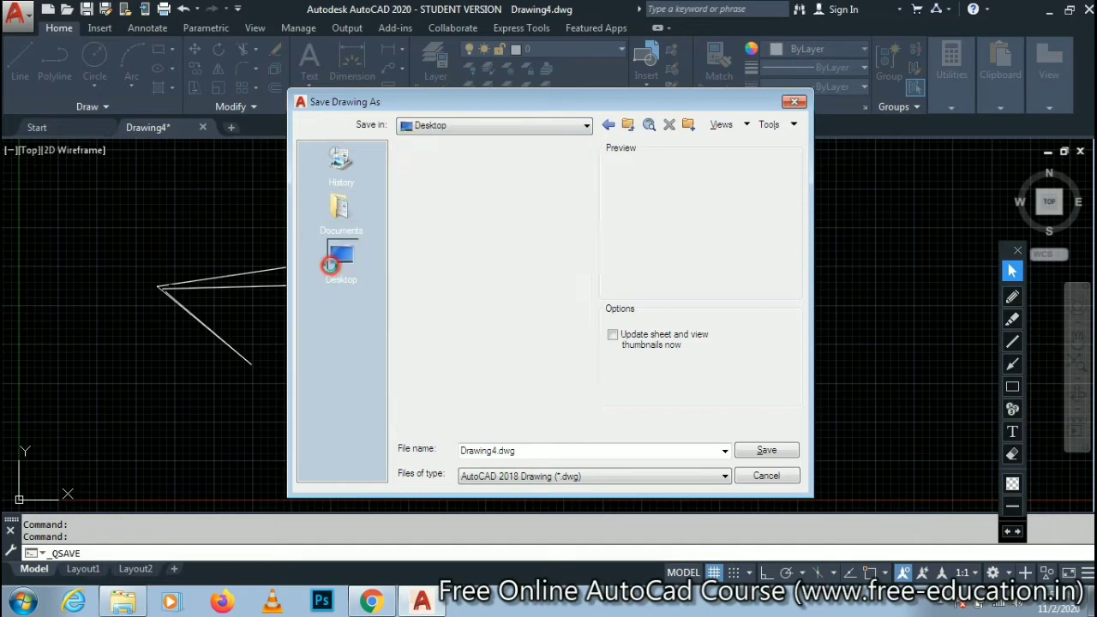
pyautogui.doubleClick(441, 214)
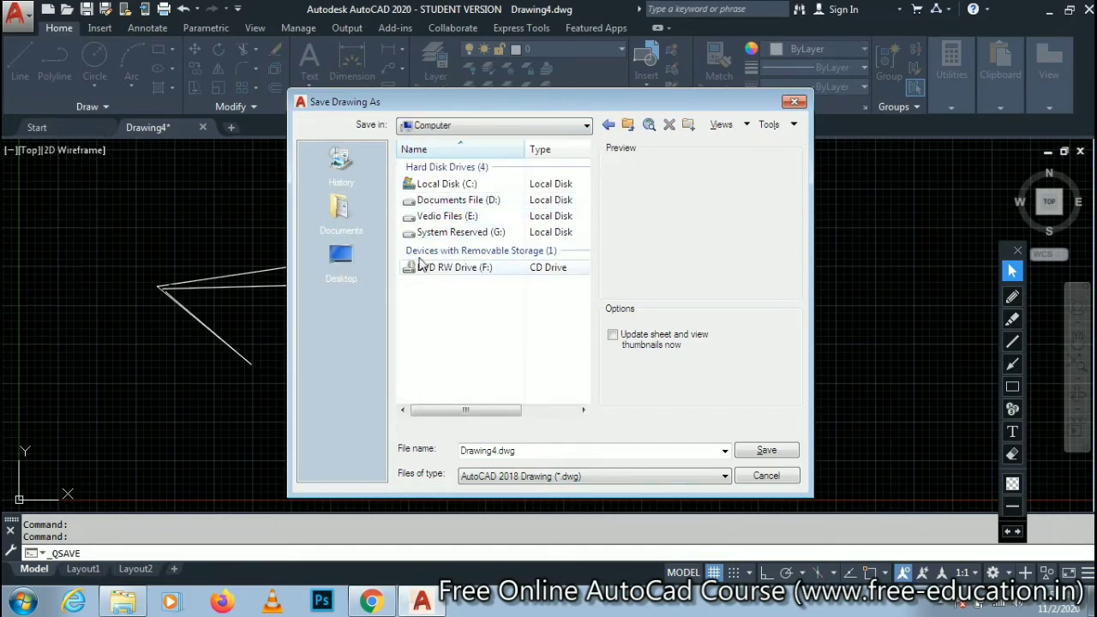
pyautogui.click(347, 262)
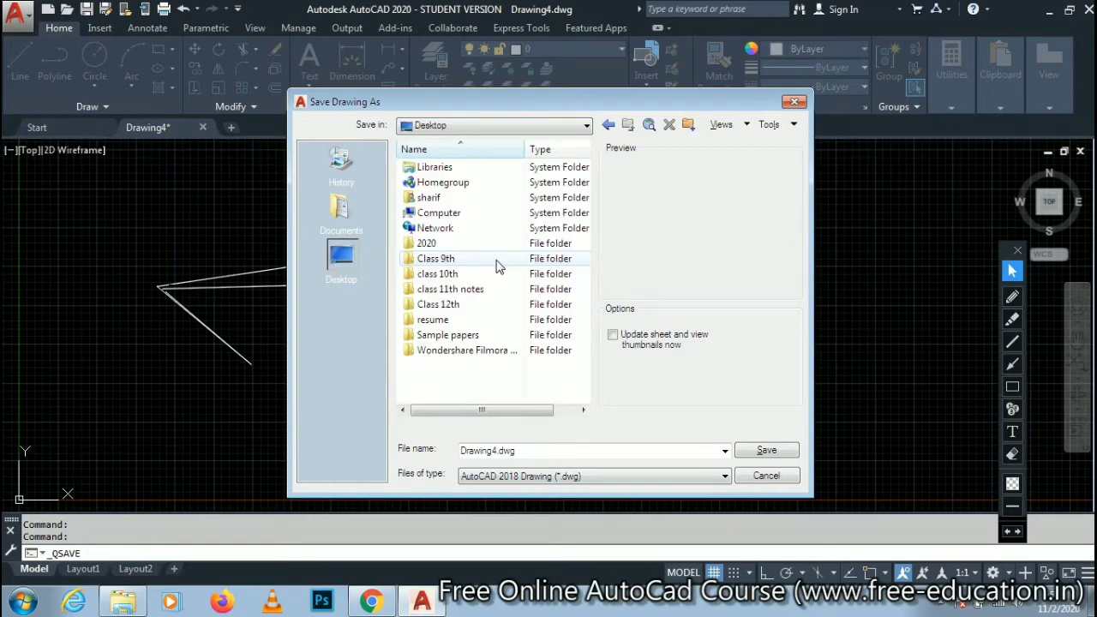
pyautogui.click(767, 476)
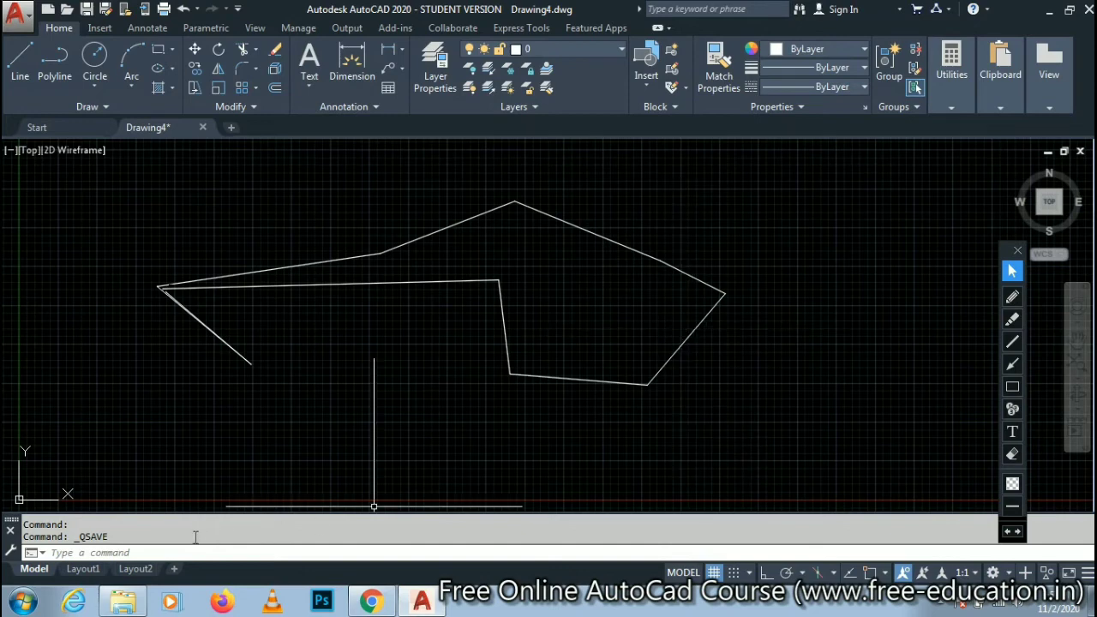
# - Save the drawing to the Desktop under the file name "free education" and dismiss the browser notification
pyautogui.click(152, 553)
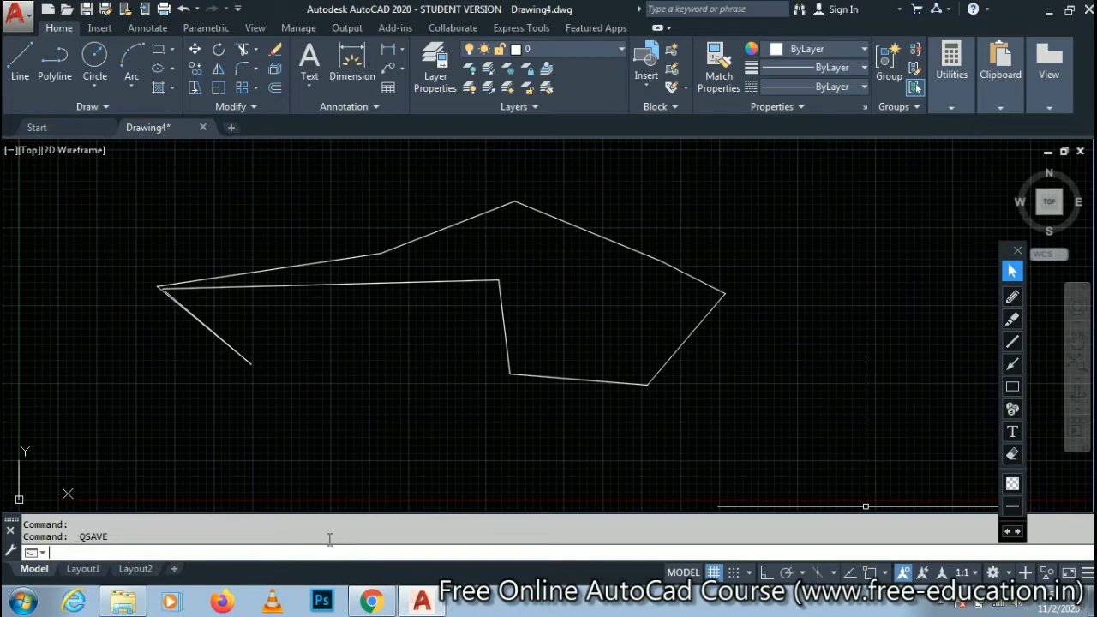
pyautogui.hotkey('ctrl', 's')
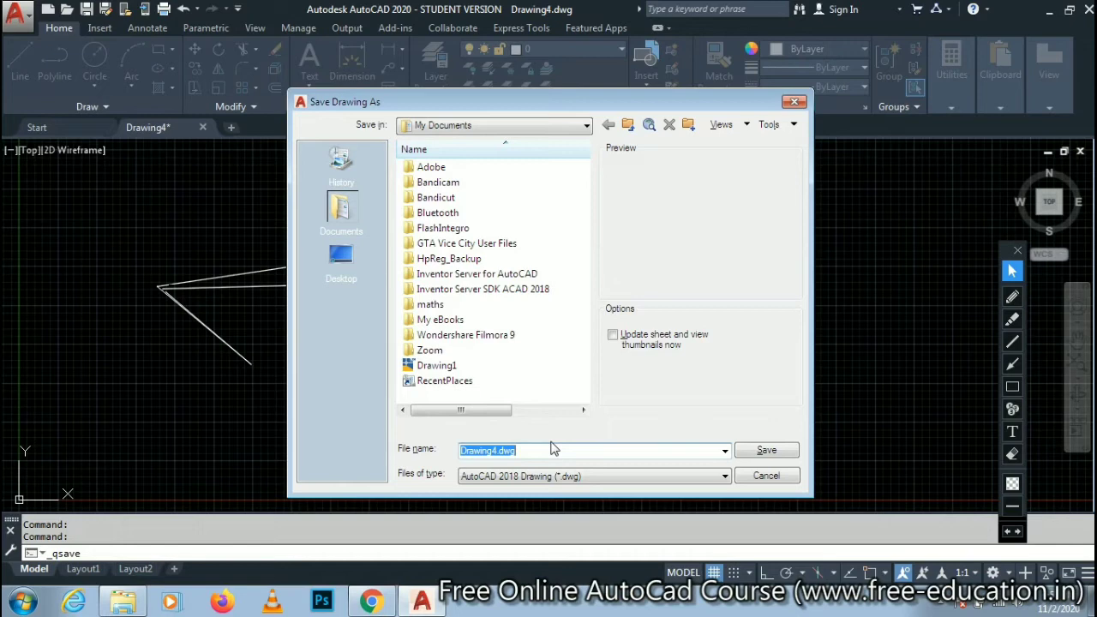
pyautogui.write('free education')
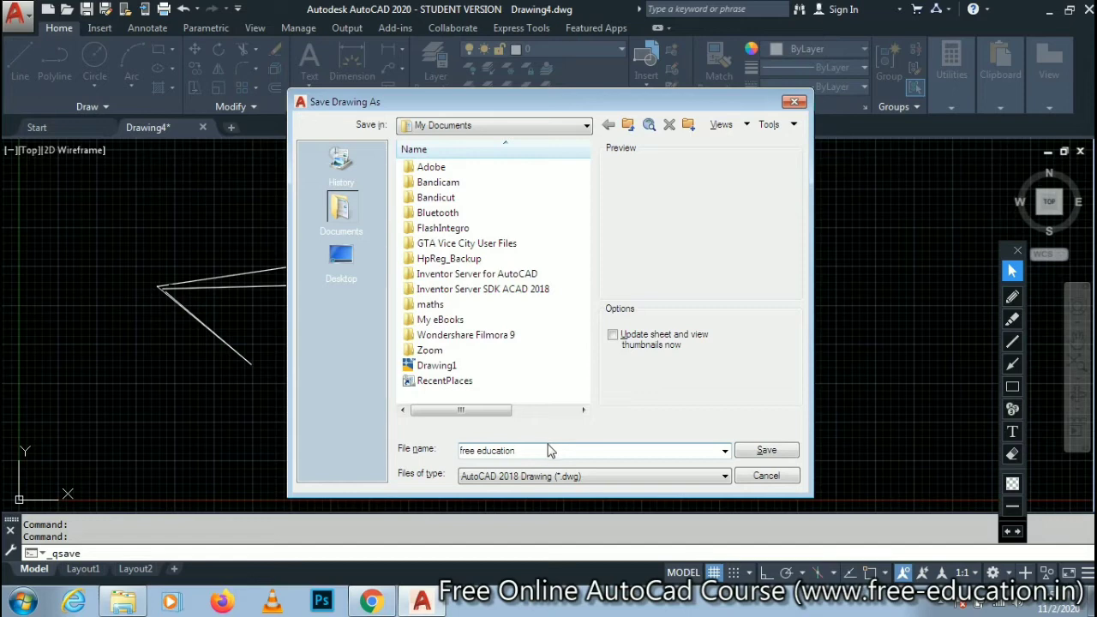
pyautogui.click(339, 257)
pyautogui.click(765, 451)
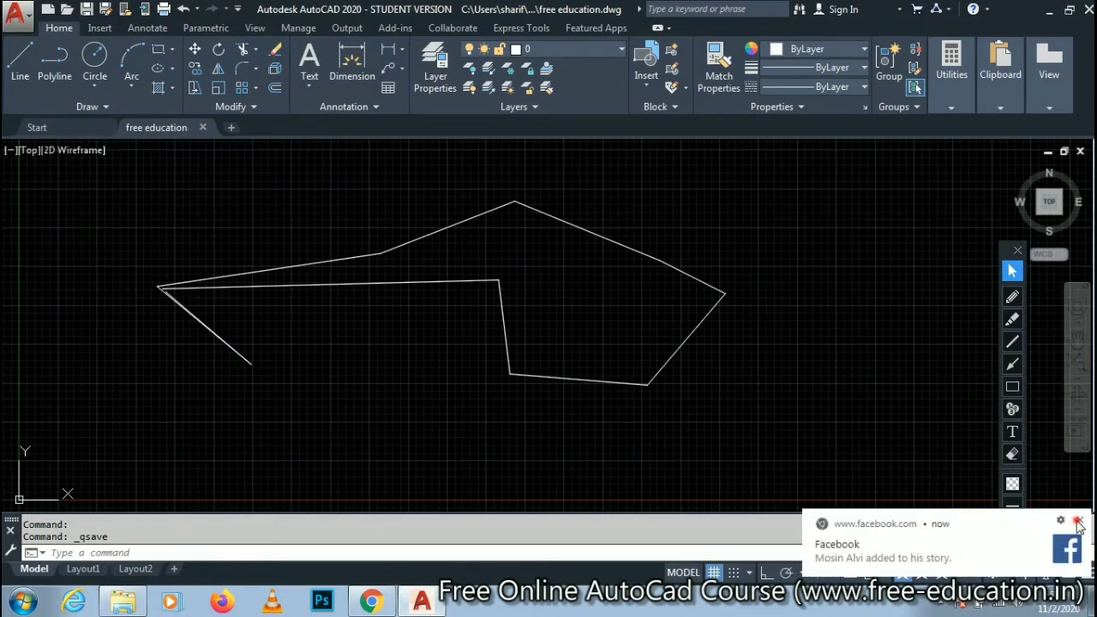
pyautogui.click(1079, 523)
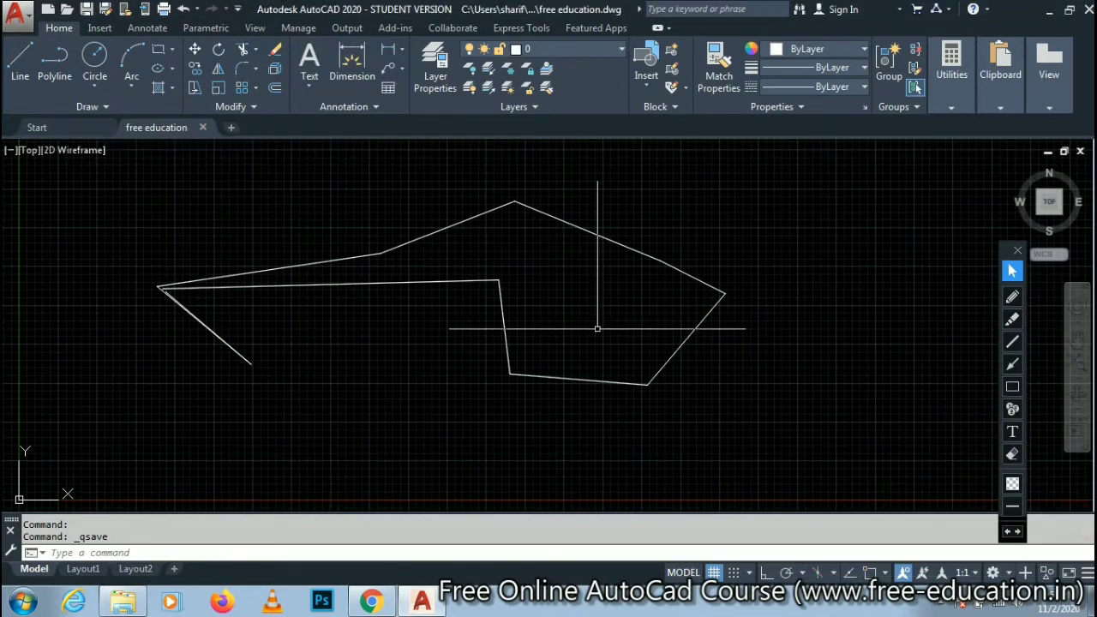
# - Close the "free education" drawing and start a new blank drawing from the Start page
pyautogui.click(204, 129)
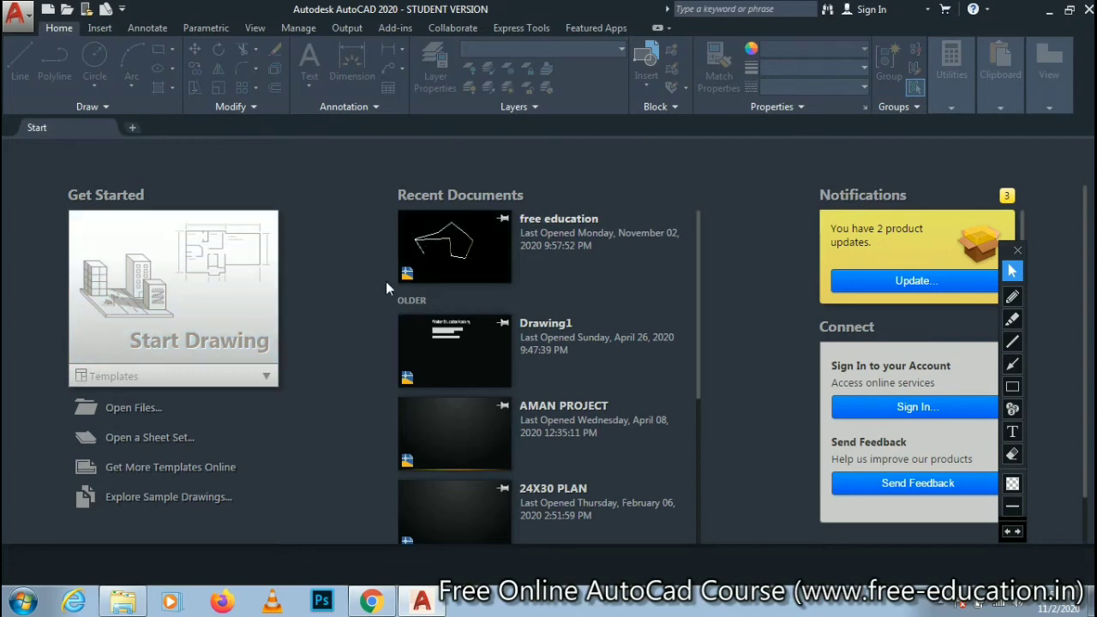
pyautogui.click(234, 294)
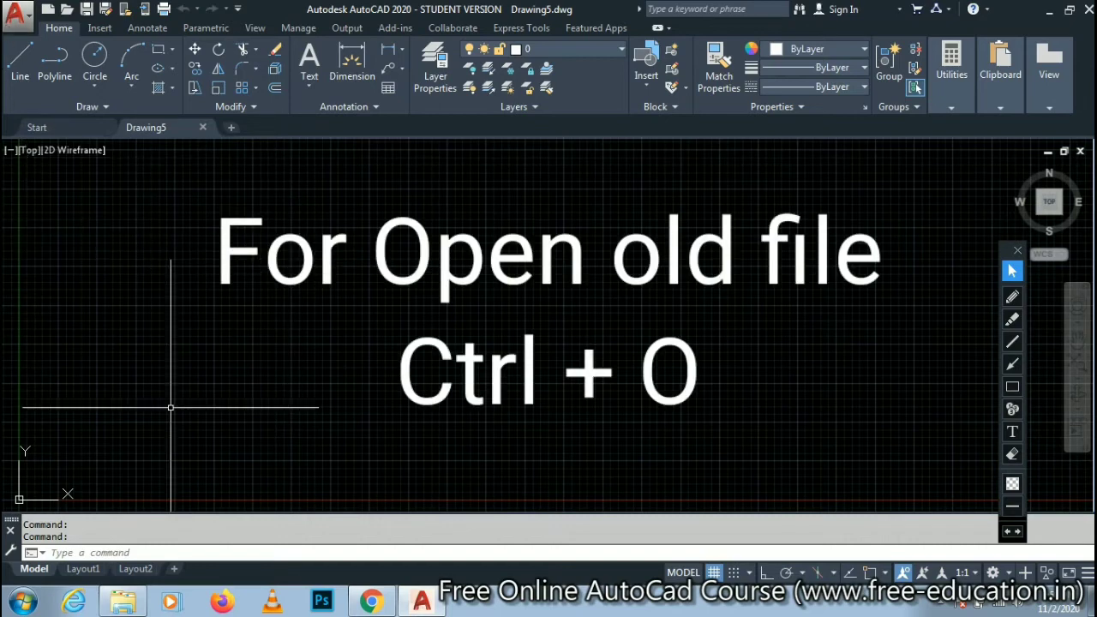
# - Open the existing "free education" drawing from the Desktop through the application's Open command
pyautogui.click(30, 14)
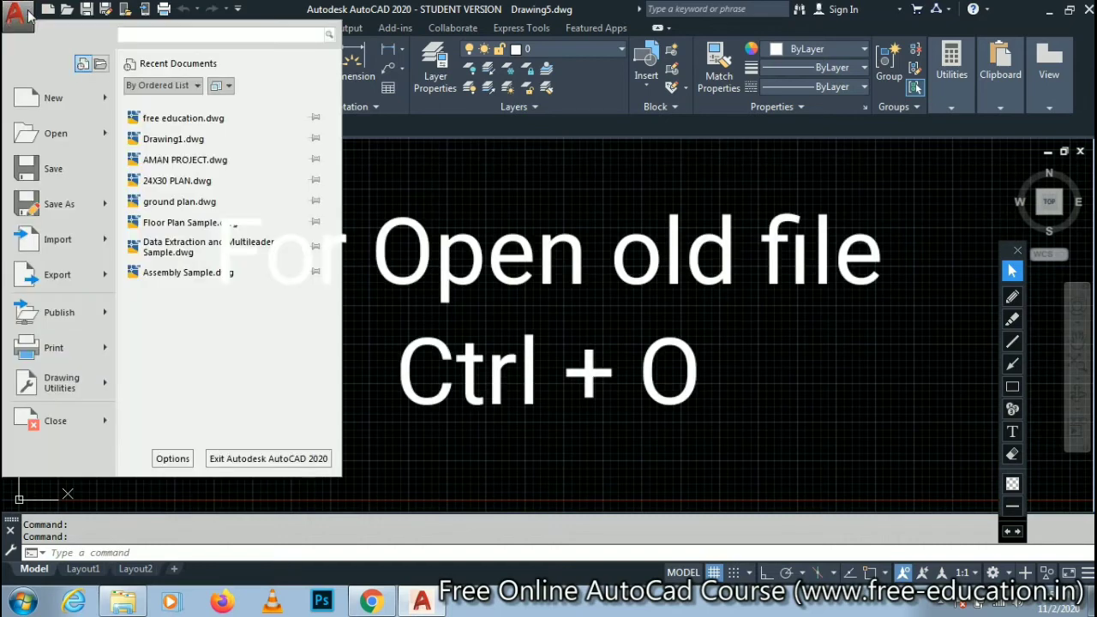
pyautogui.click(47, 134)
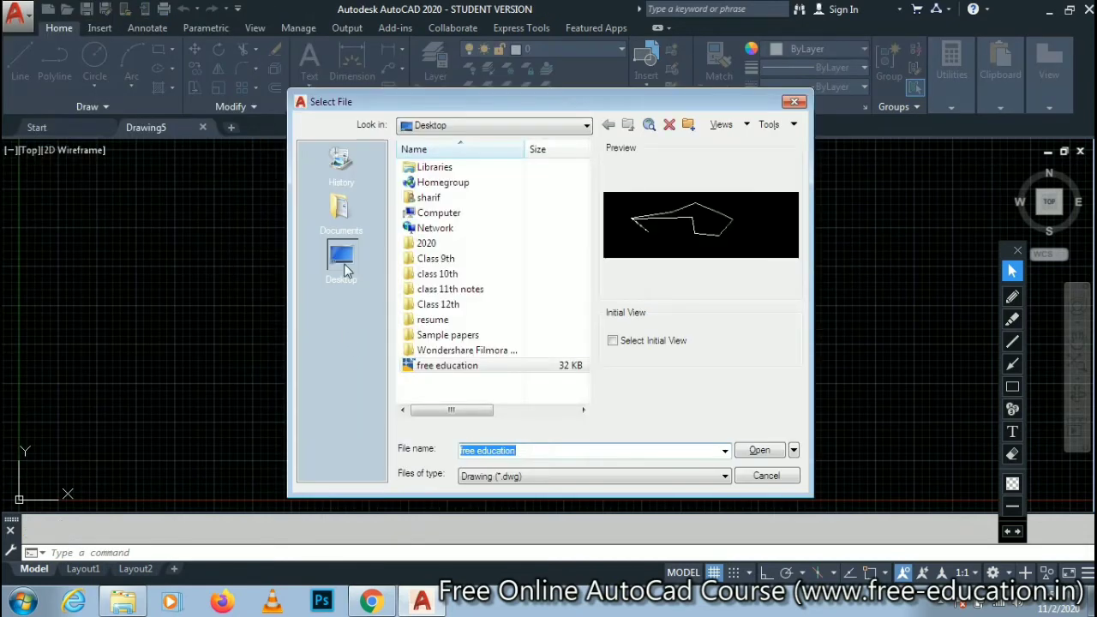
pyautogui.click(347, 271)
pyautogui.click(347, 269)
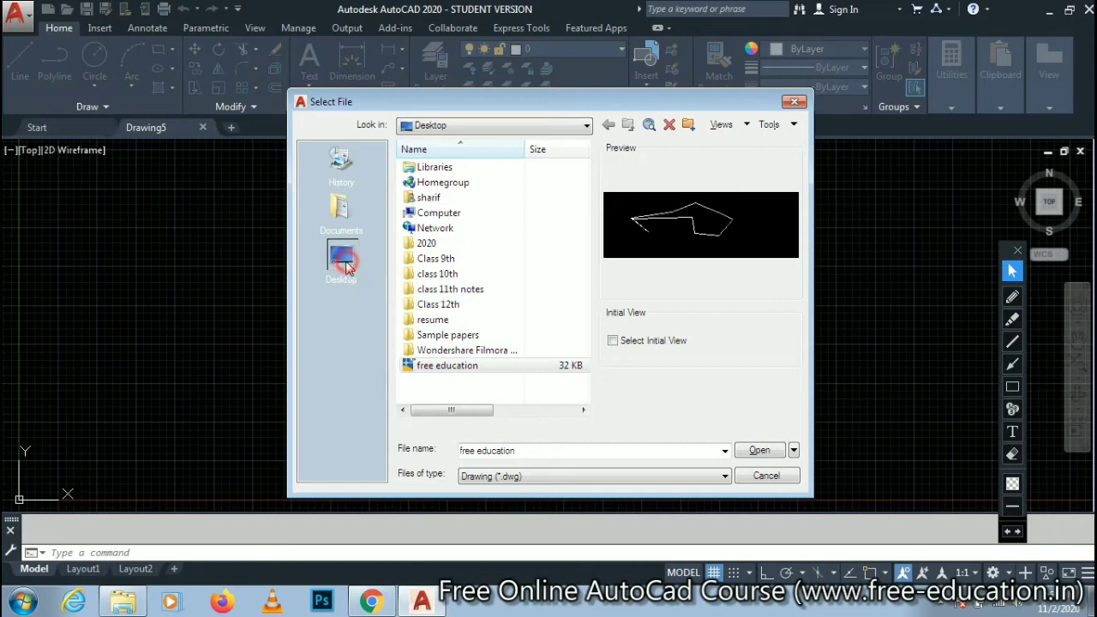
pyautogui.click(425, 369)
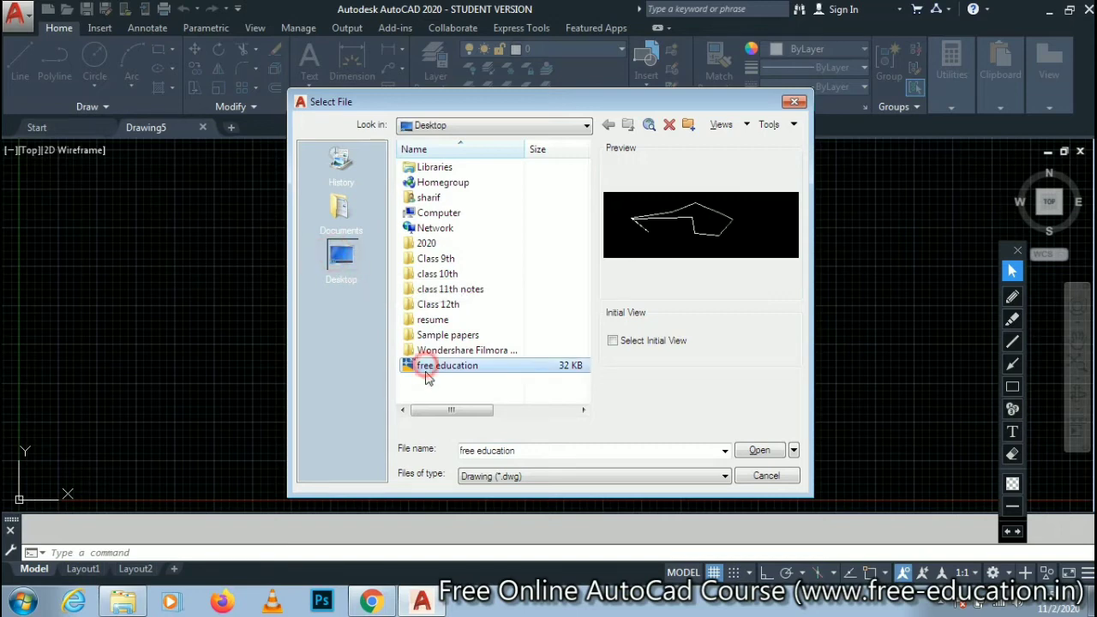
pyautogui.click(759, 451)
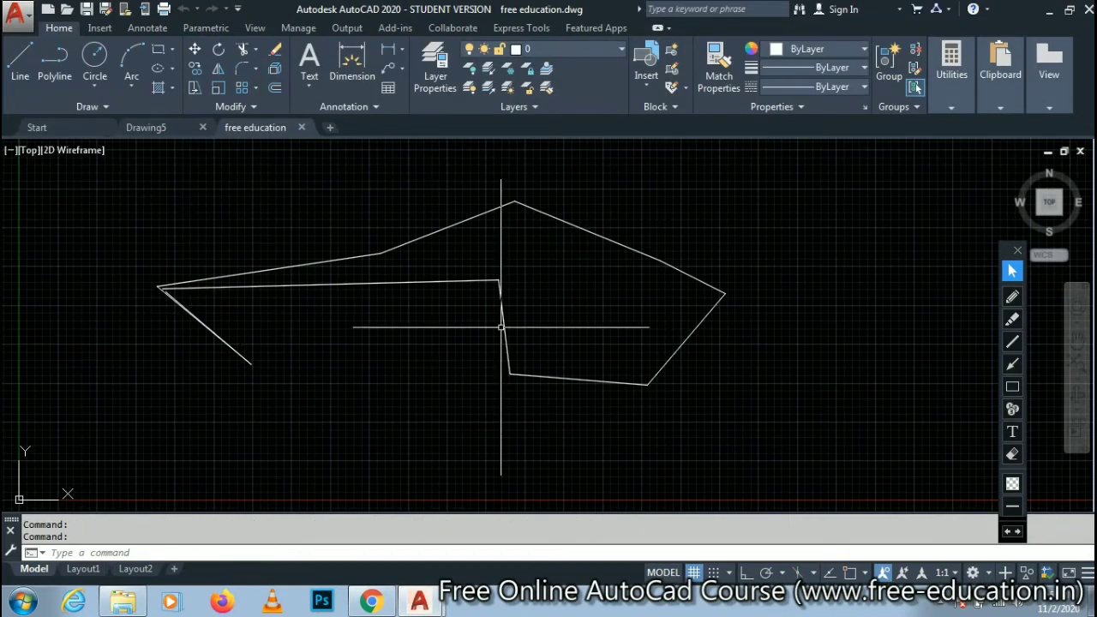
# - Close the "free education" drawing and open it again from the Desktop with the quick-access Open command
pyautogui.click(301, 128)
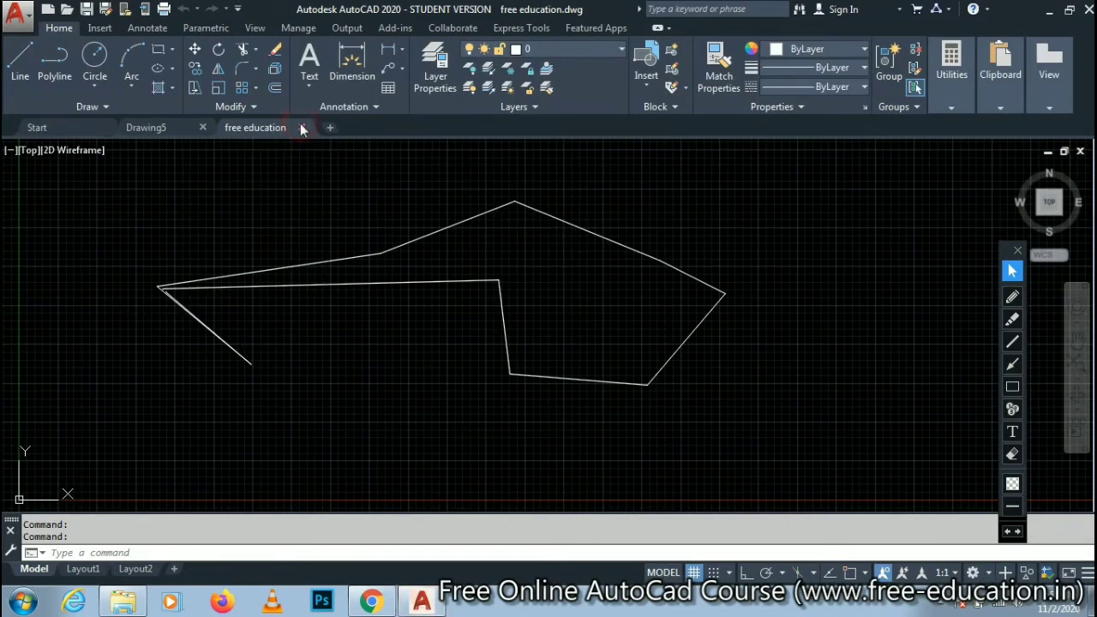
pyautogui.click(67, 12)
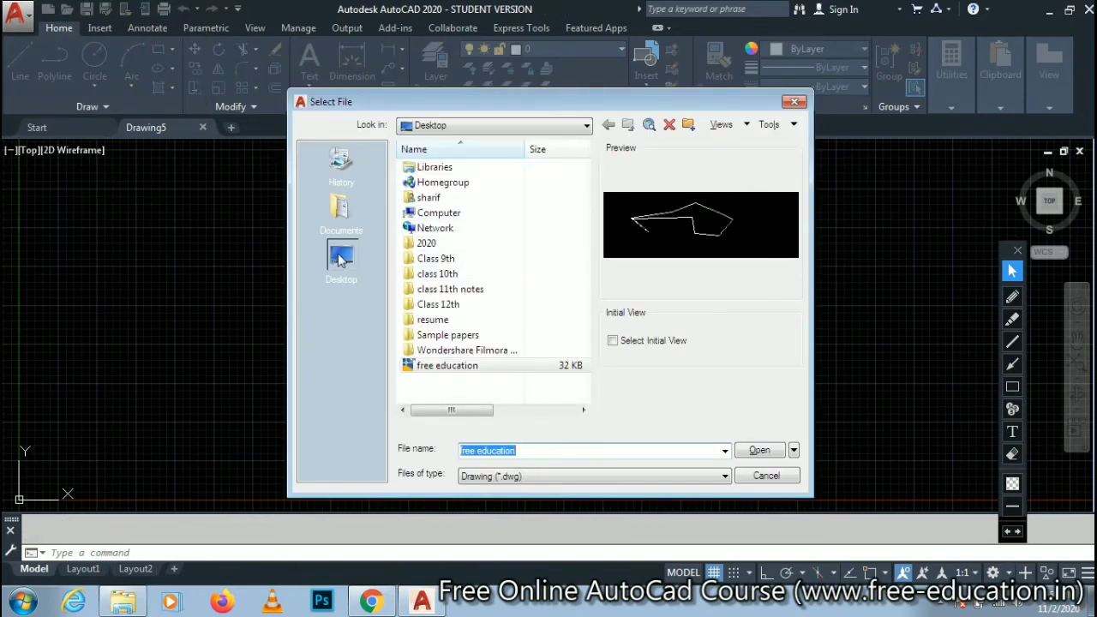
pyautogui.click(433, 370)
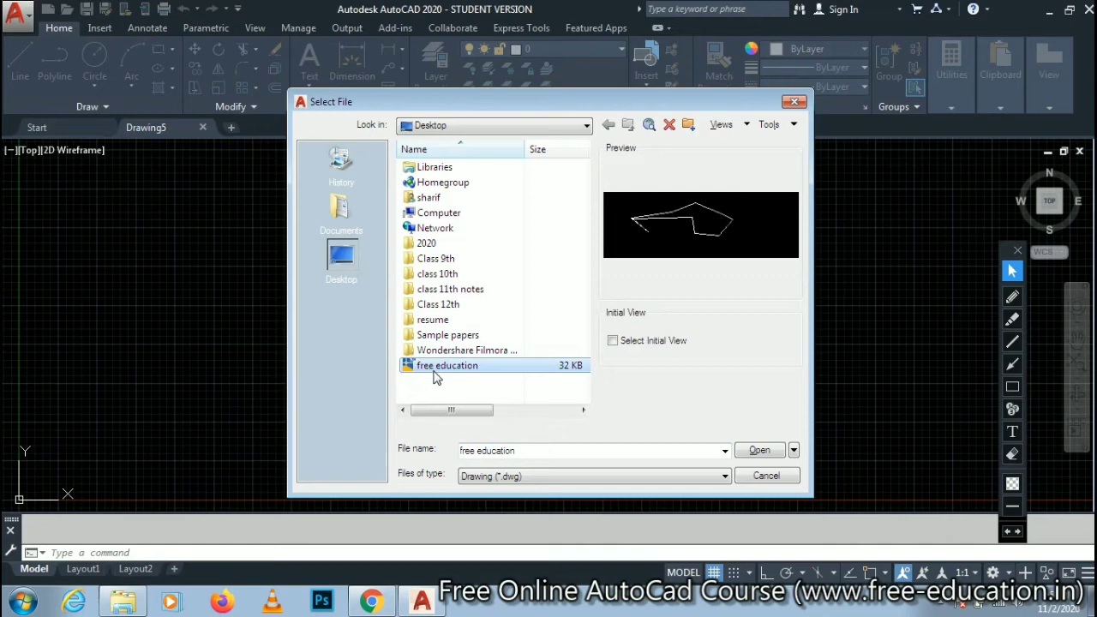
pyautogui.click(748, 451)
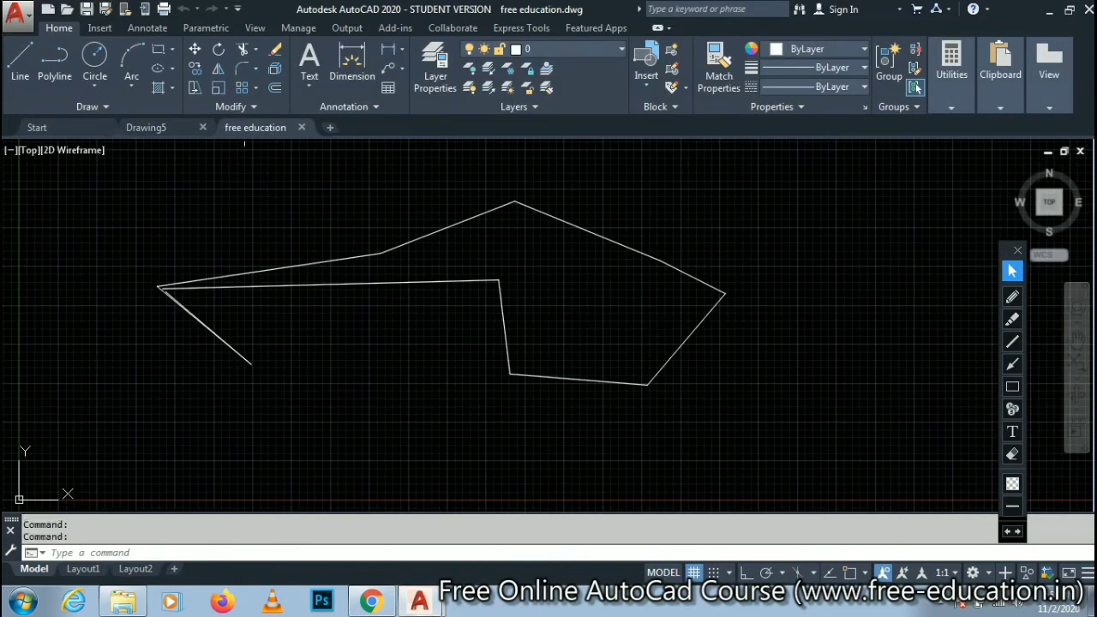
# - Close "free education" once more and reopen it from the Desktop, this time by calling the Select File dialog directly
pyautogui.click(301, 129)
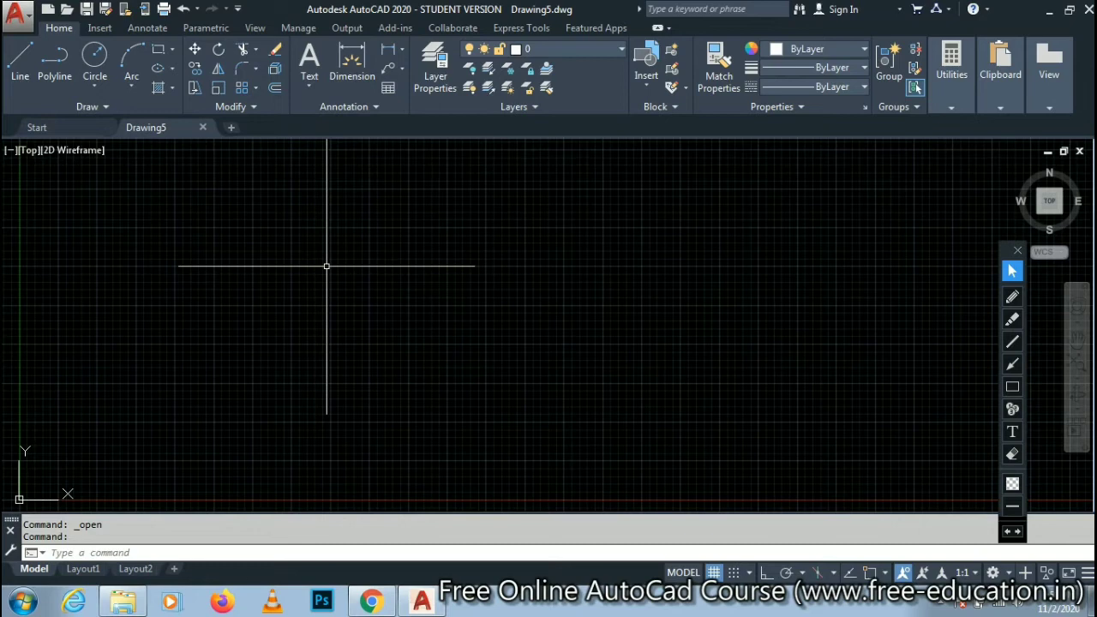
pyautogui.hotkey('ctrl', 'o')
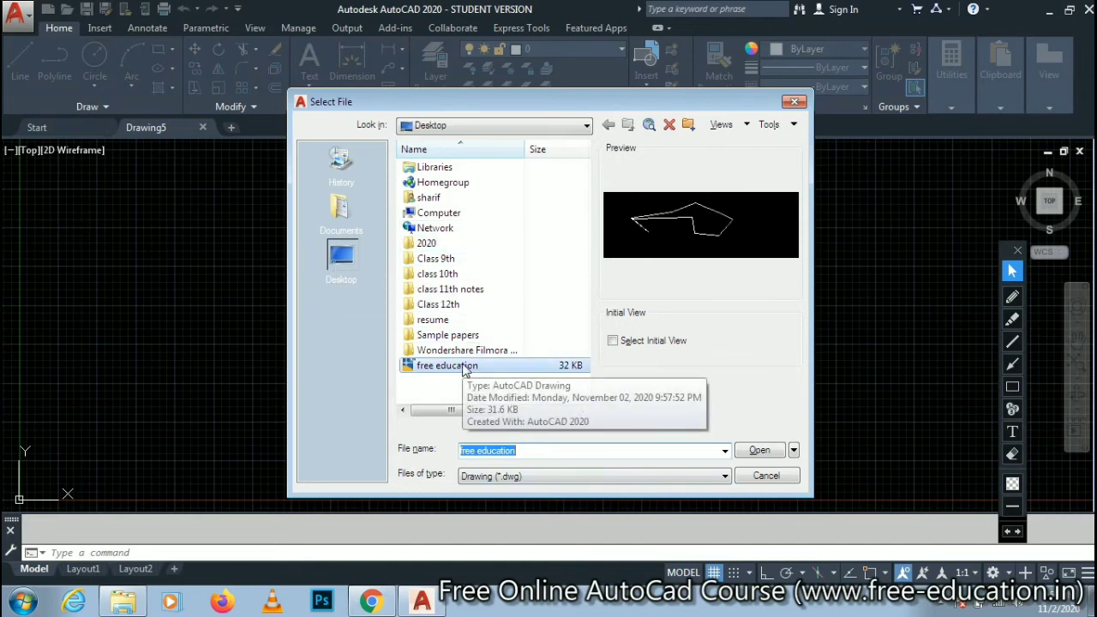
pyautogui.click(754, 452)
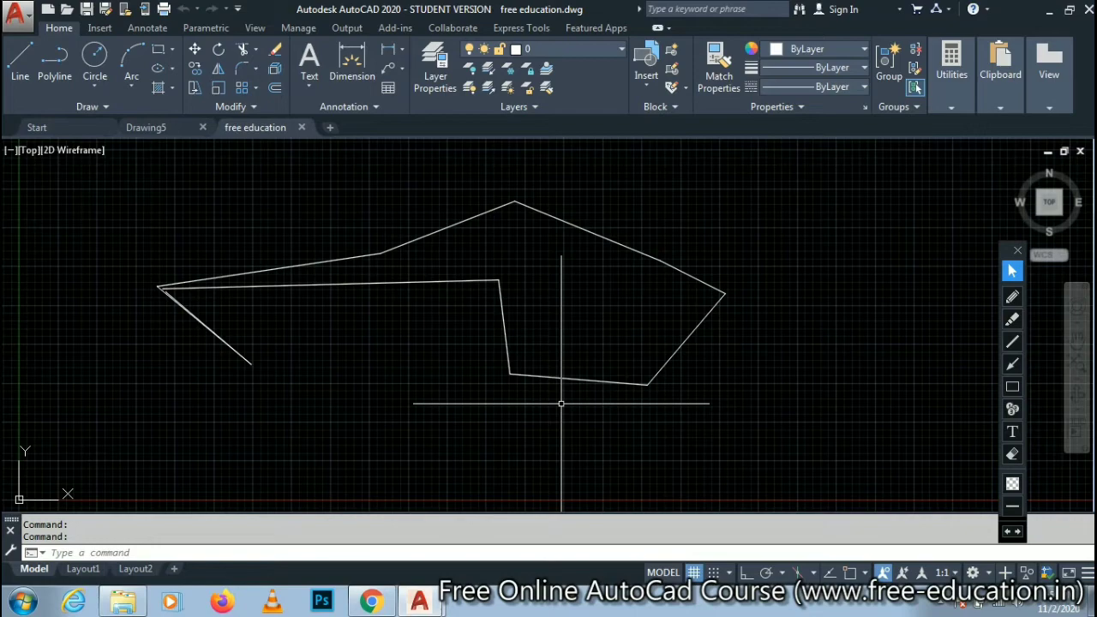
# - Switch to the AutoCAD course page in Chrome
pyautogui.click(373, 602)
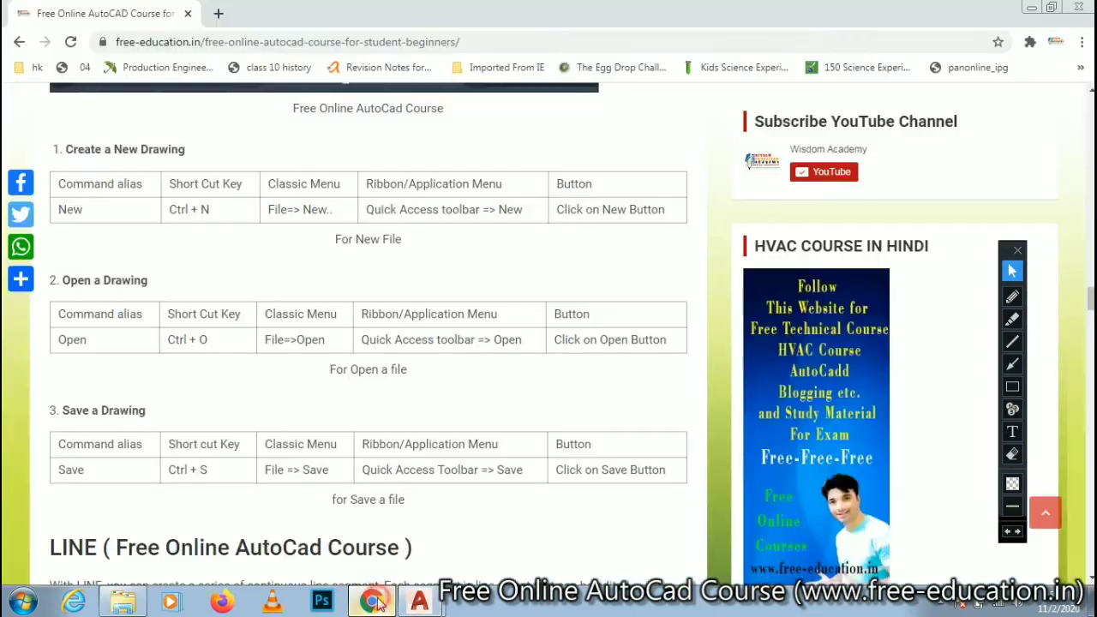
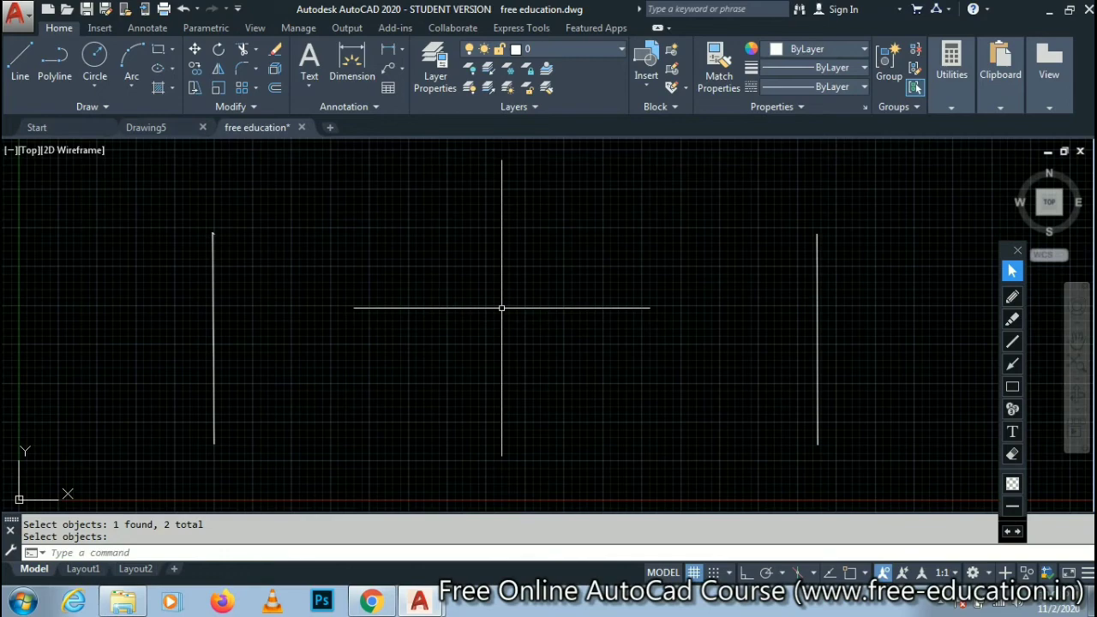
# - Switch to the course page in Chrome and read its Line, Erase and Undo command sections
pyautogui.click(370, 601)
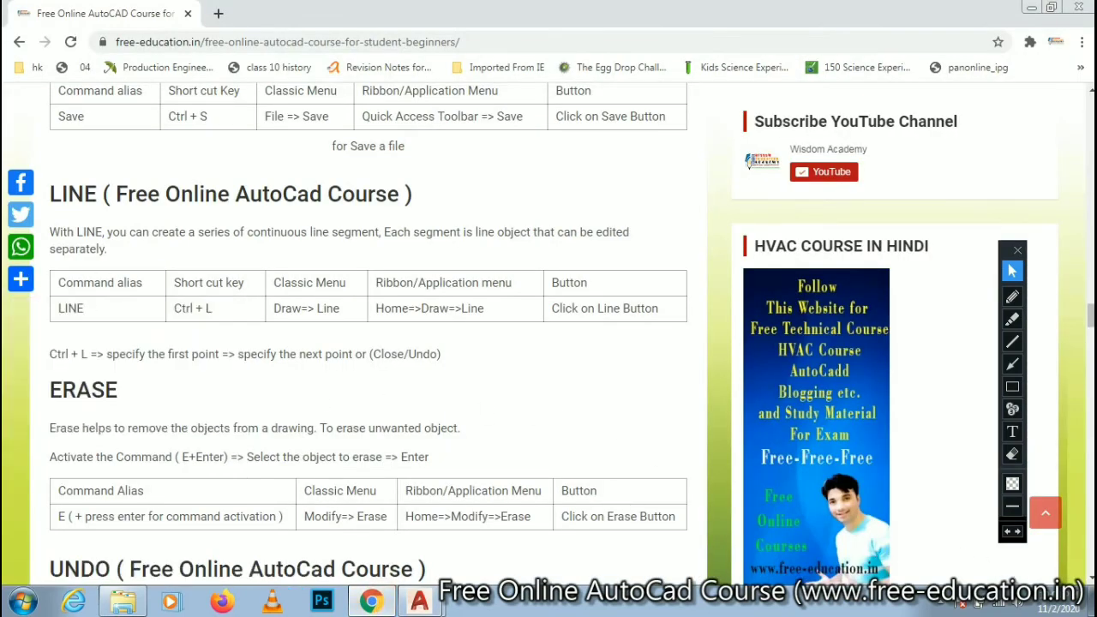
pyautogui.scroll(-2, 748, 164)
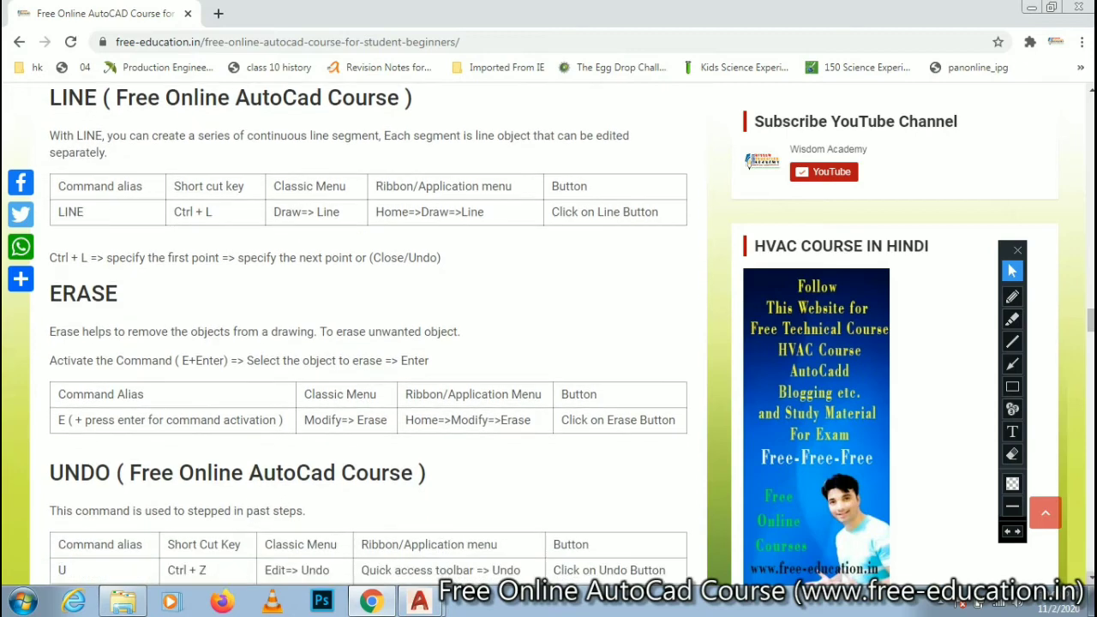
pyautogui.scroll(-1, 749, 165)
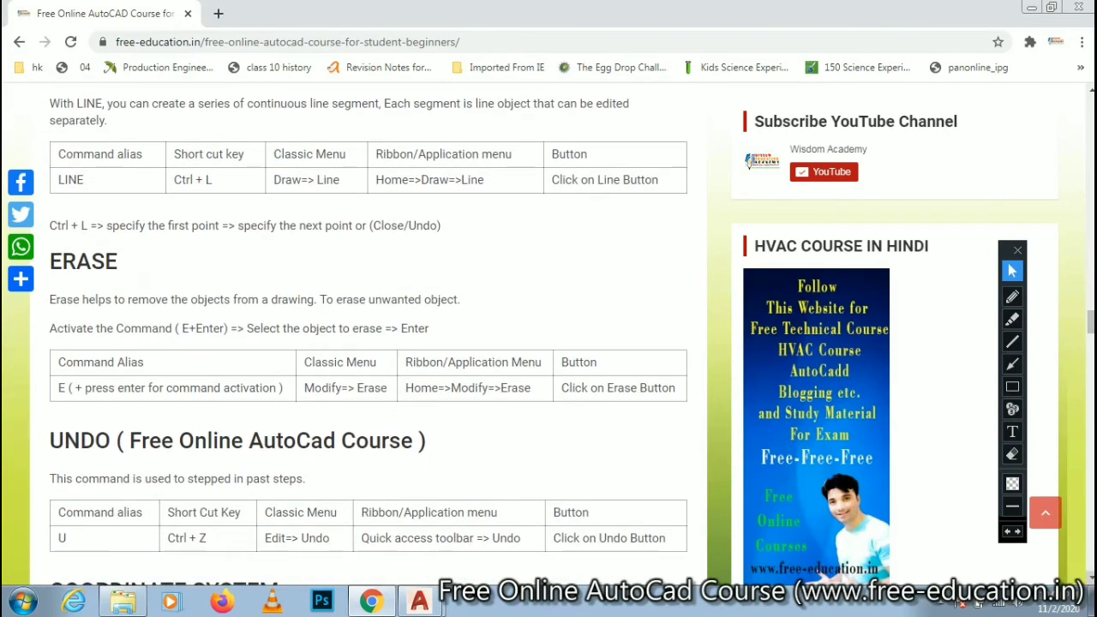
pyautogui.scroll(-2, 1090, 583)
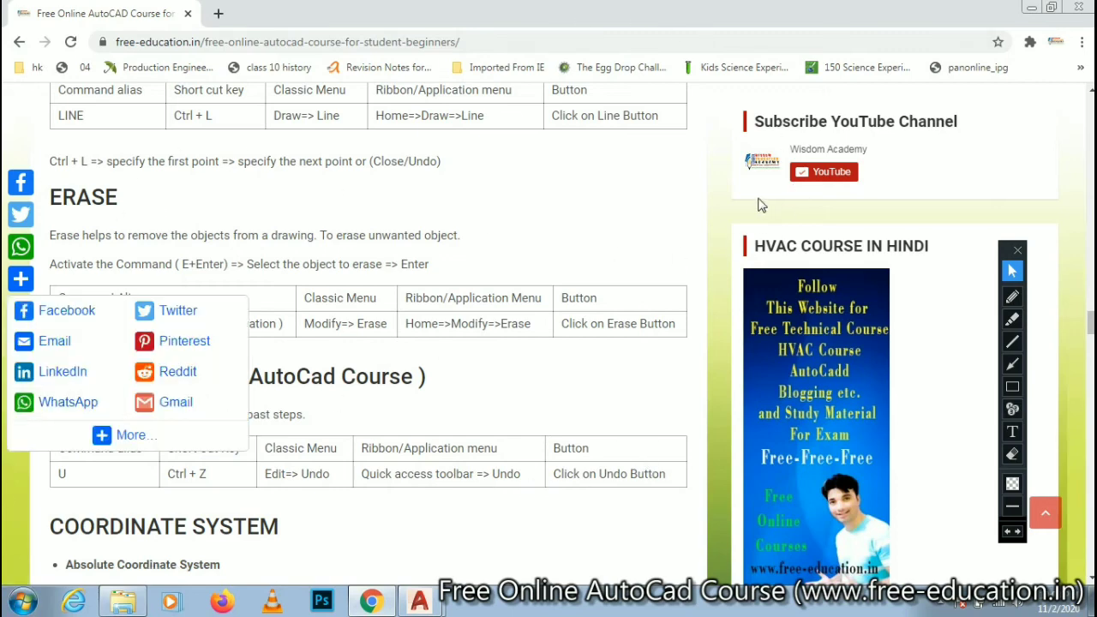
# - Return to the "free education" drawing in AutoCAD and undo the erasure of the rectangle's two horizontal sides
pyautogui.moveTo(433, 602)
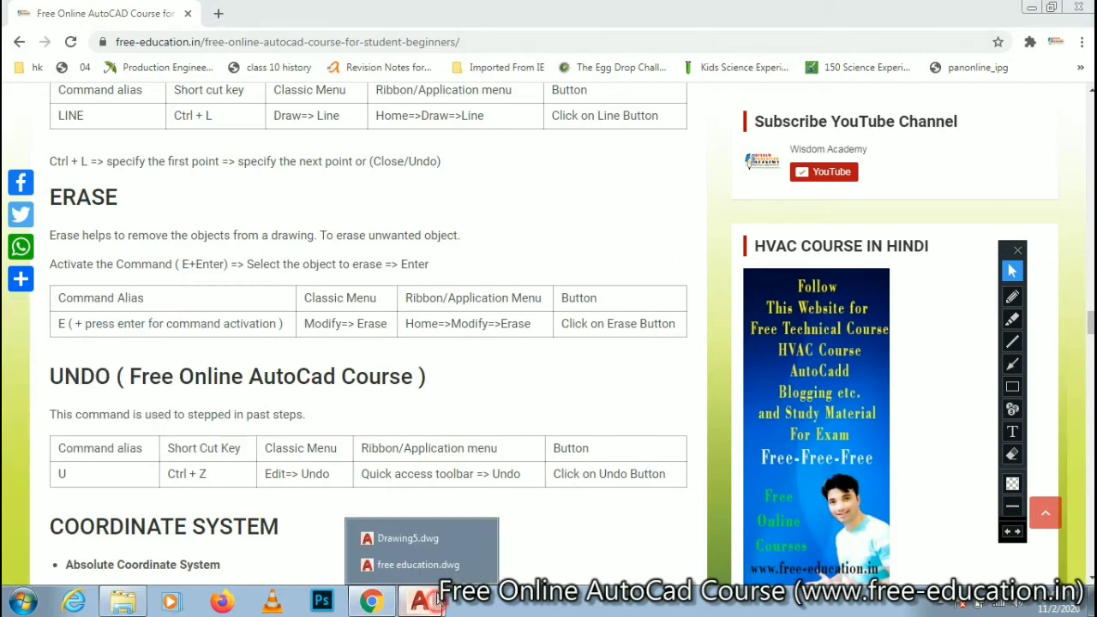
pyautogui.click(437, 568)
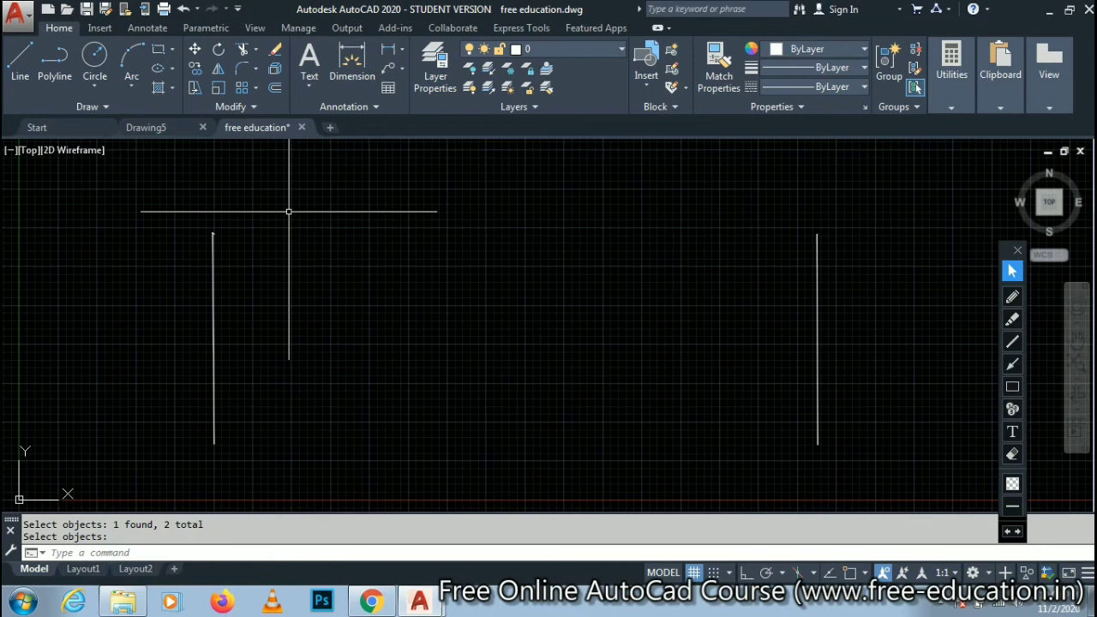
pyautogui.click(183, 10)
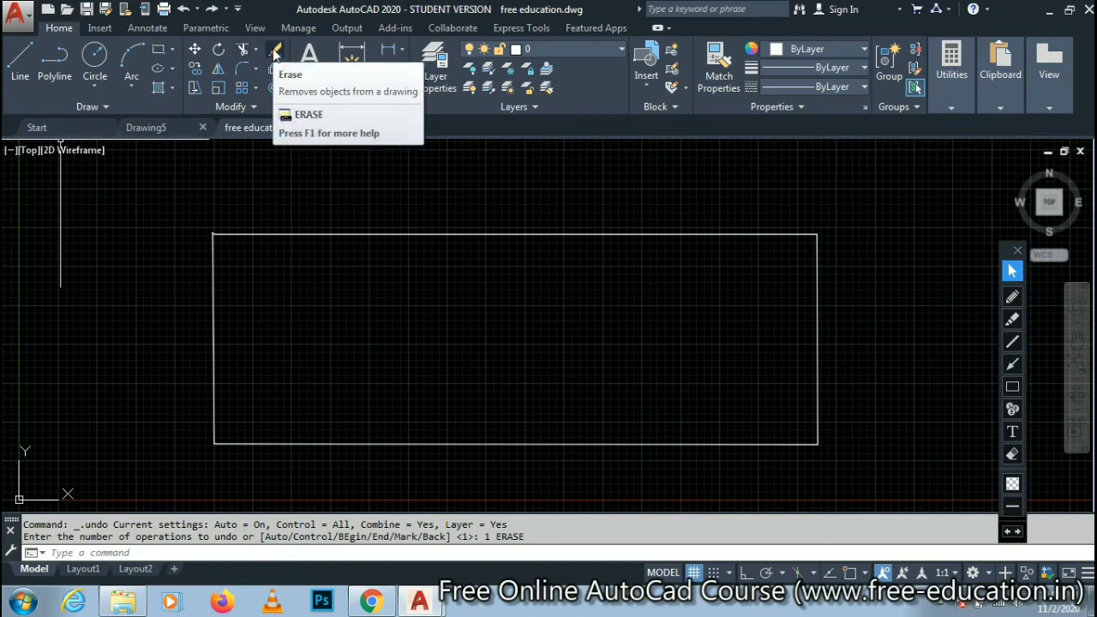
# - Erase the rectangle's two vertical sides with the Erase command and undo that erasure
pyautogui.click(274, 54)
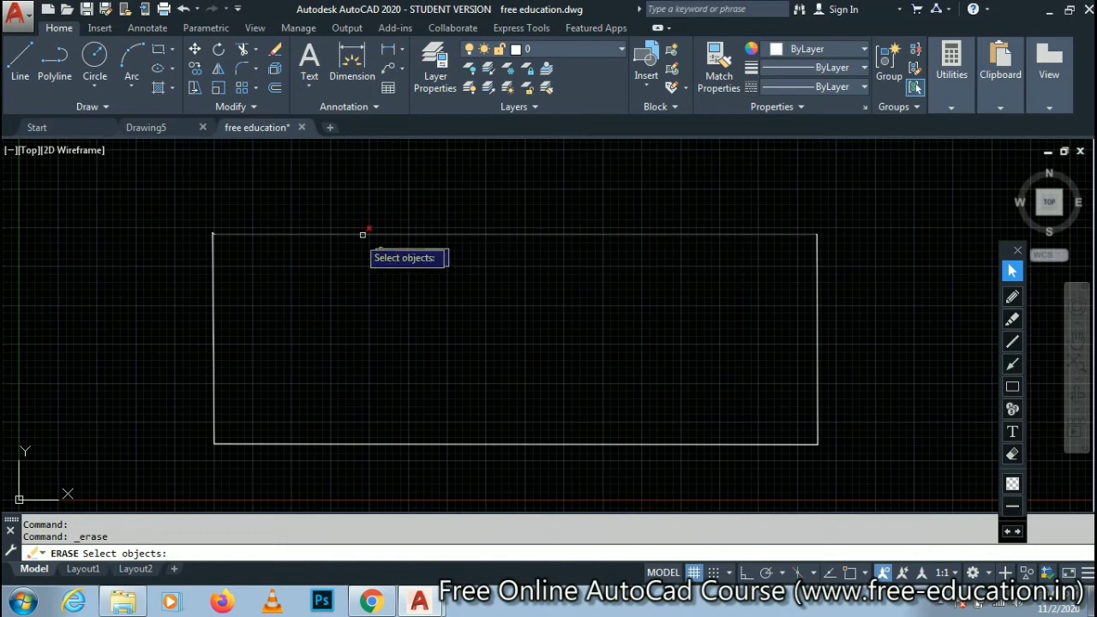
pyautogui.click(214, 308)
pyautogui.click(816, 310)
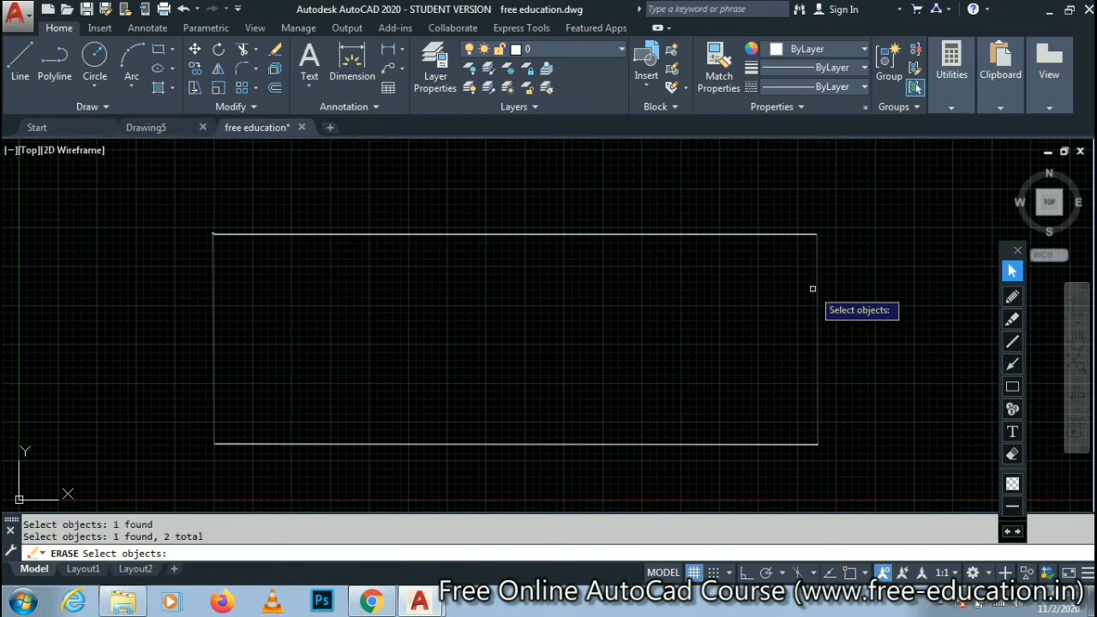
pyautogui.press('Return')
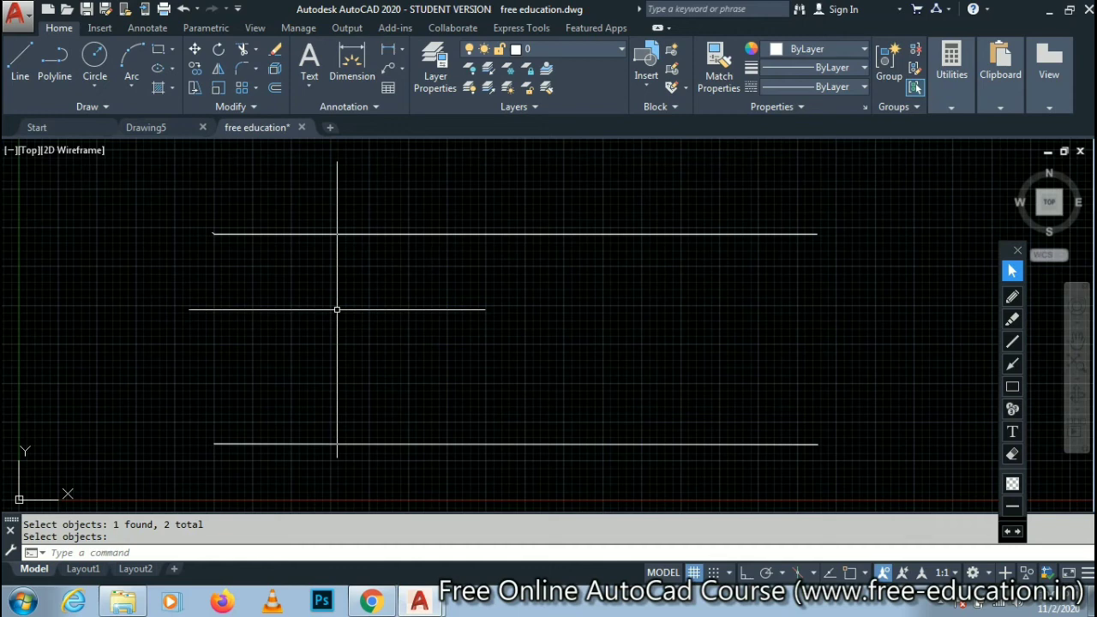
pyautogui.hotkey('ctrl', 'z')
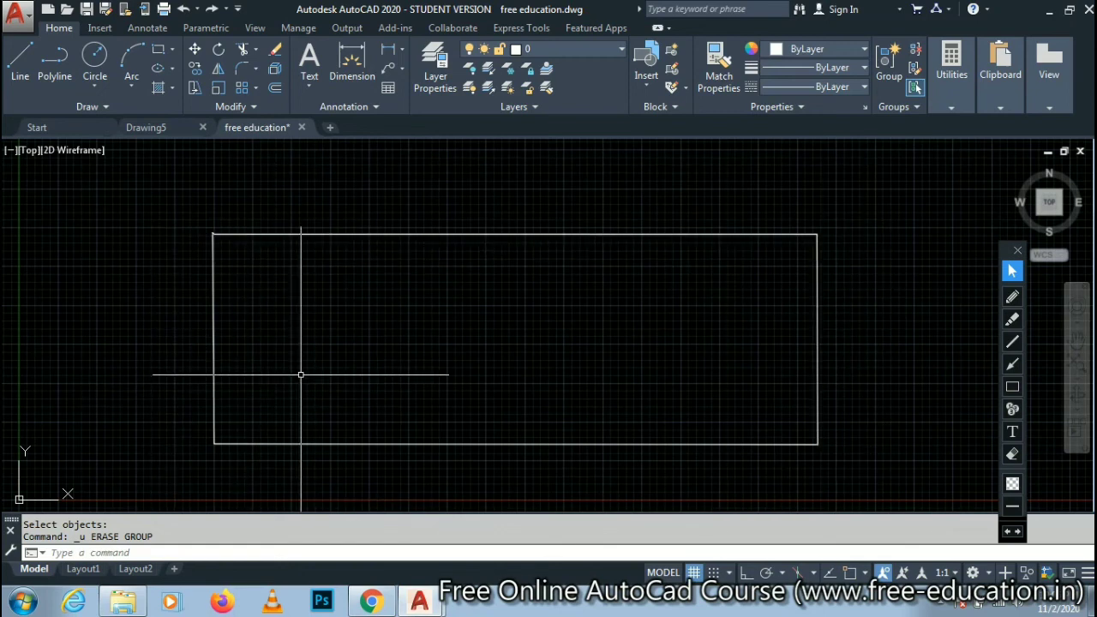
# - Erase both vertical sides of the rectangle once more and restore them with the U command
pyautogui.click(275, 49)
pyautogui.click(216, 351)
pyautogui.click(210, 349)
pyautogui.click(818, 348)
pyautogui.click(218, 375)
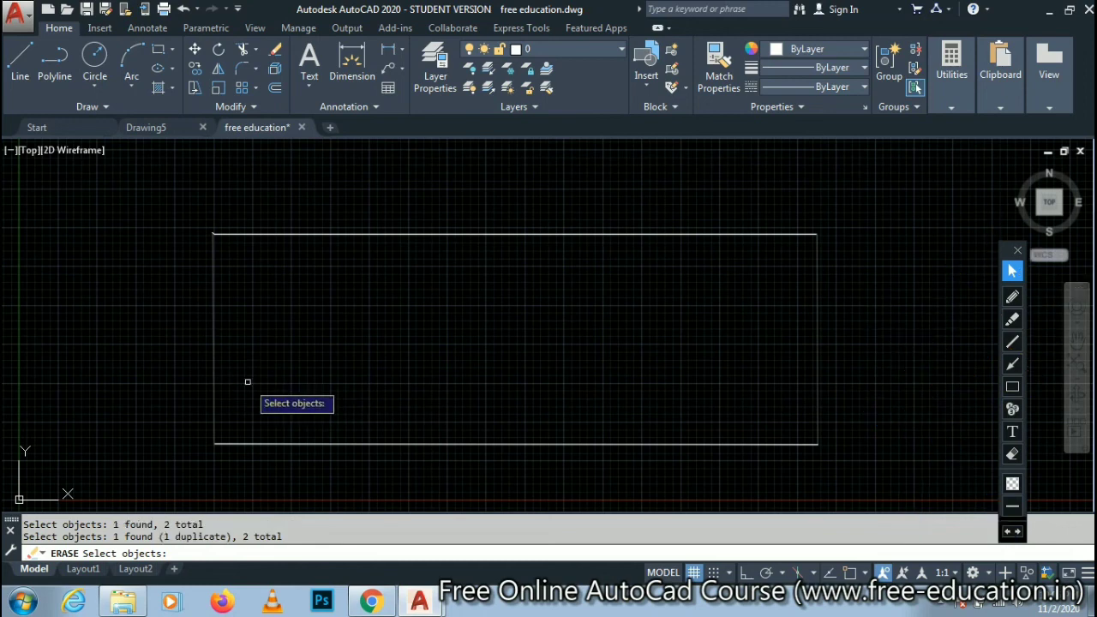
pyautogui.press('Return')
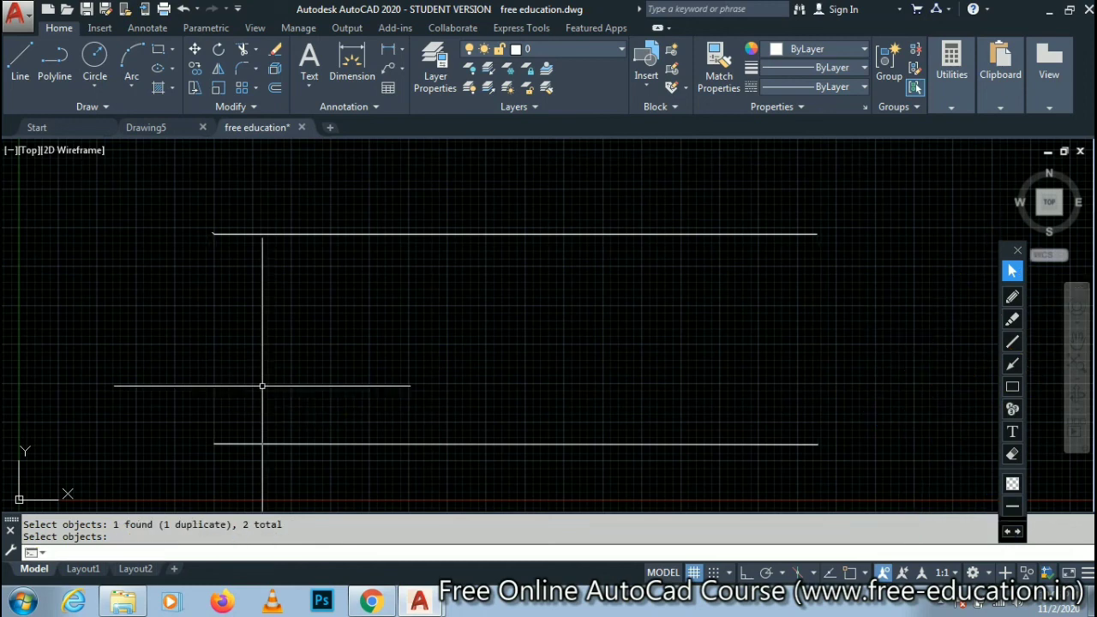
pyautogui.click(188, 553)
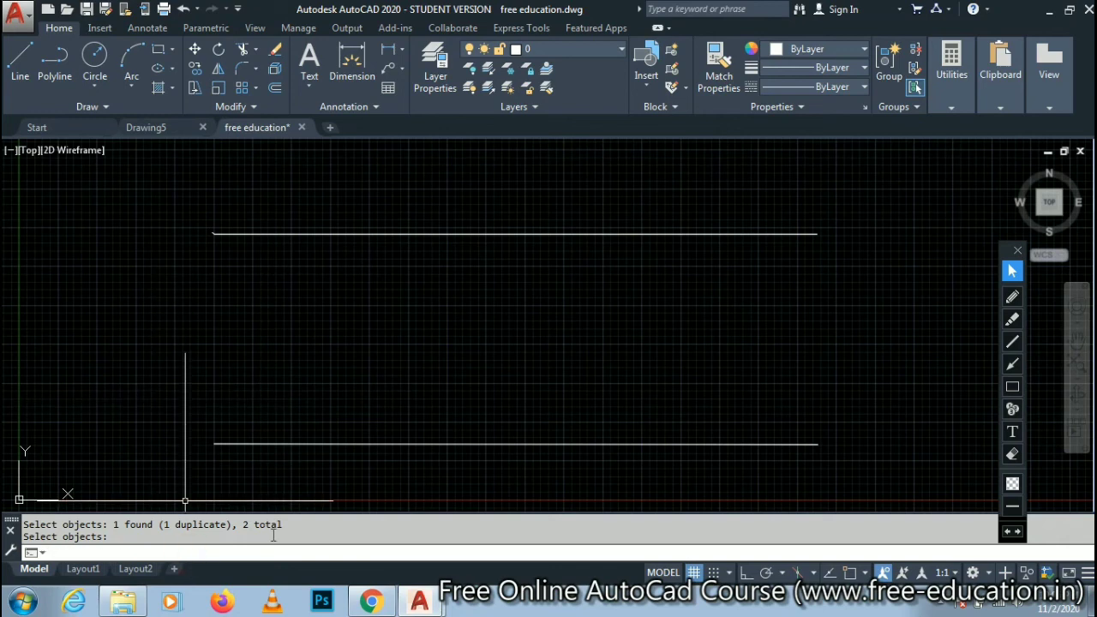
pyautogui.press('Return')
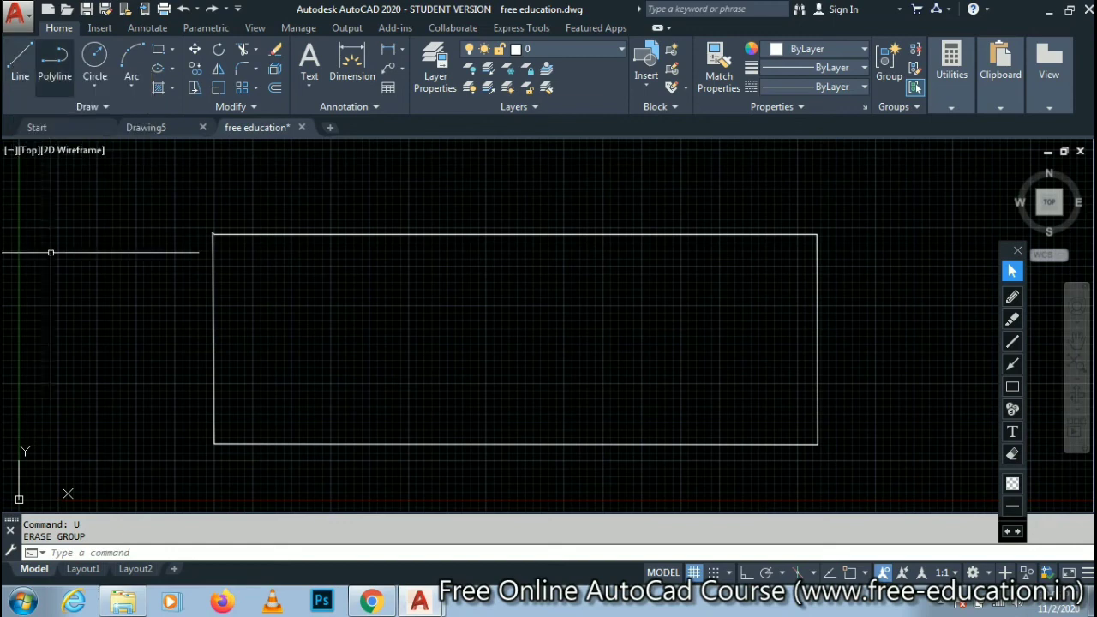
# - Draw a diagonal line from the rectangle's upper-left corner to its lower-right corner using the L (LINE) command
pyautogui.click(134, 552)
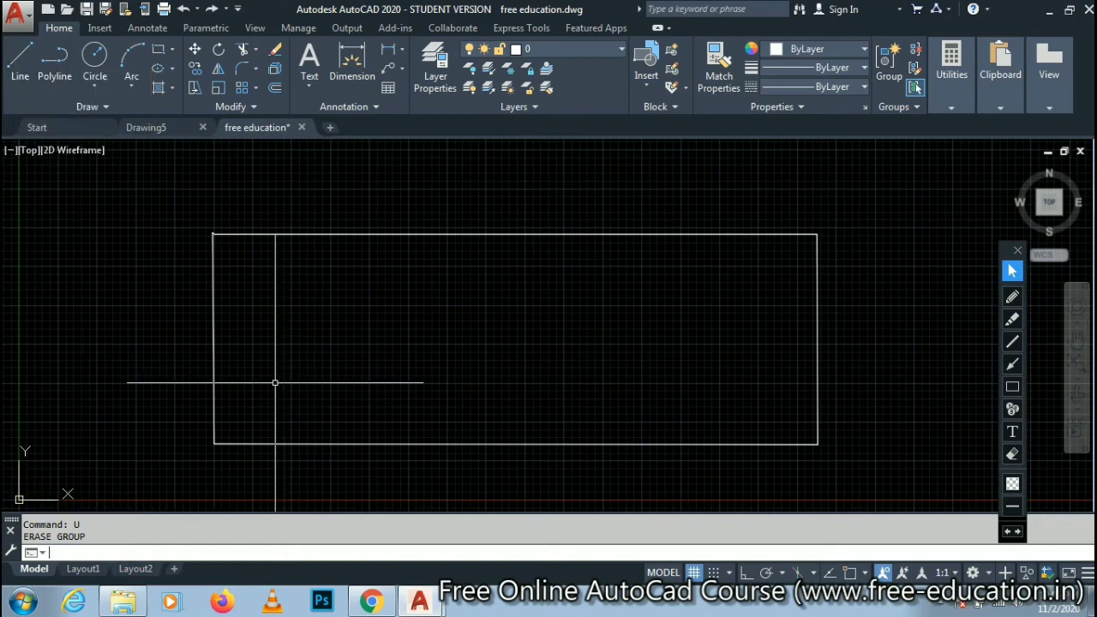
pyautogui.write('L')
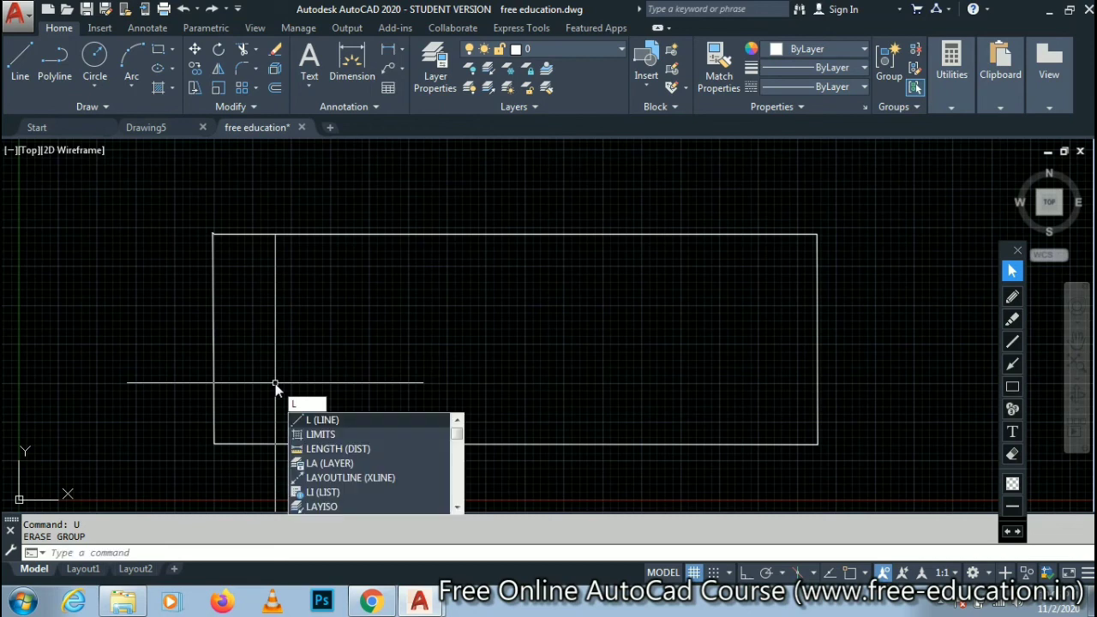
pyautogui.click(321, 421)
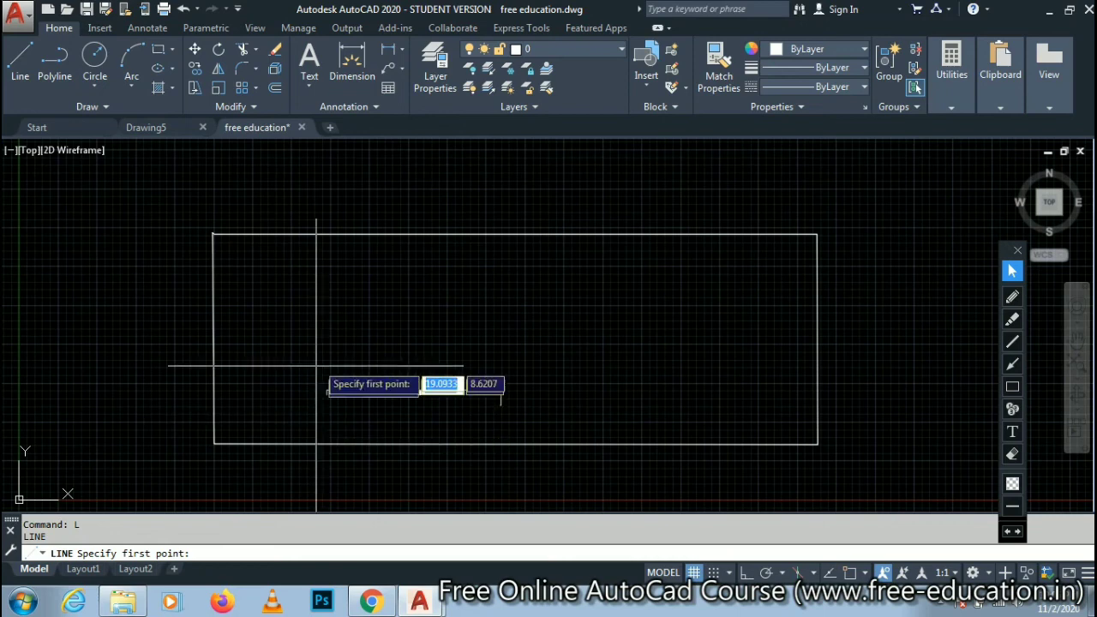
pyautogui.click(213, 233)
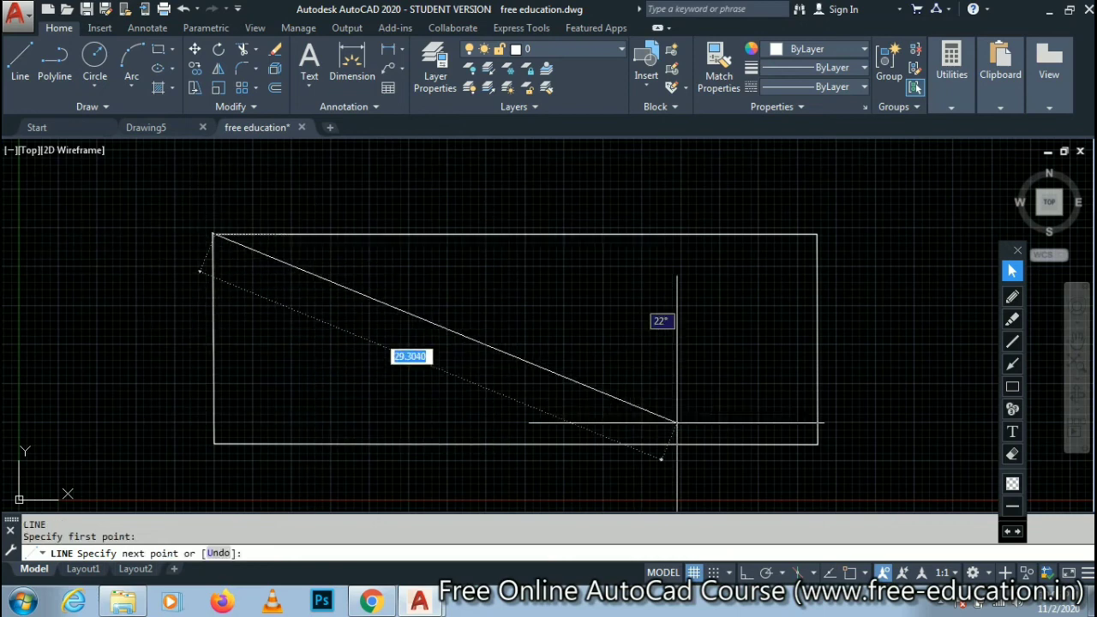
pyautogui.click(815, 442)
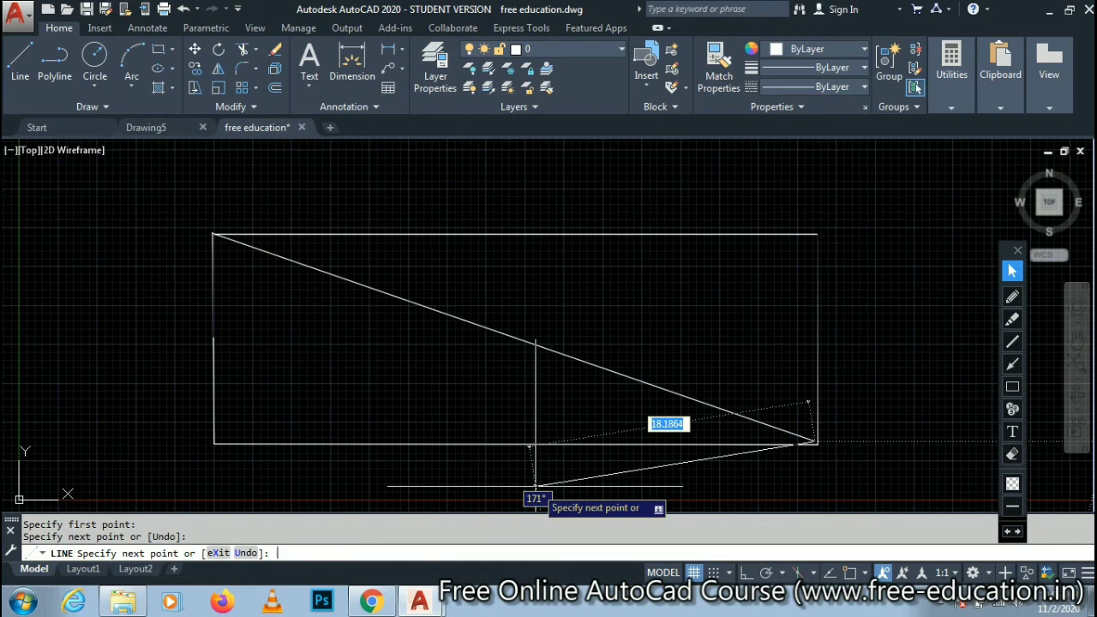
pyautogui.press('Return')
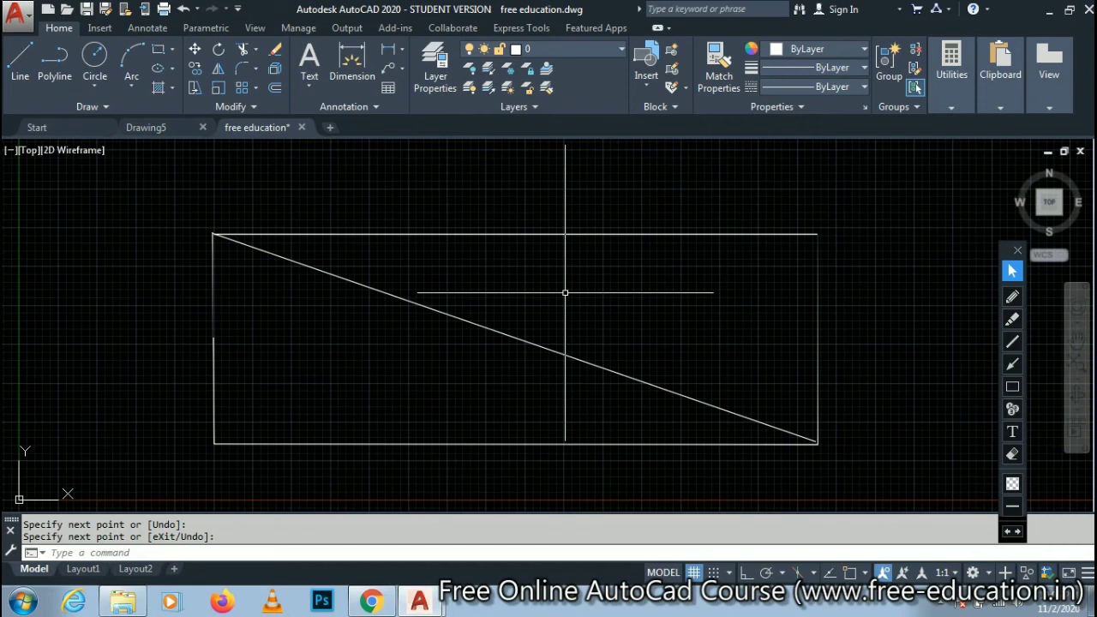
# - Repeat the Line command to draw the other diagonal, from the rectangle's upper-right corner to its lower-left corner
pyautogui.press('Return')
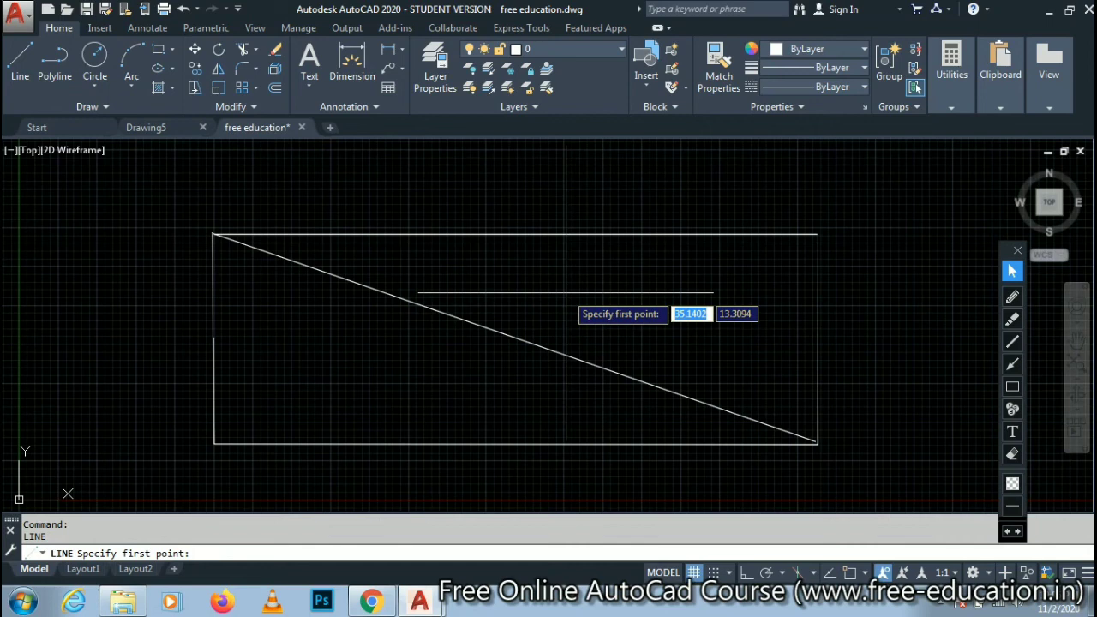
pyautogui.click(817, 233)
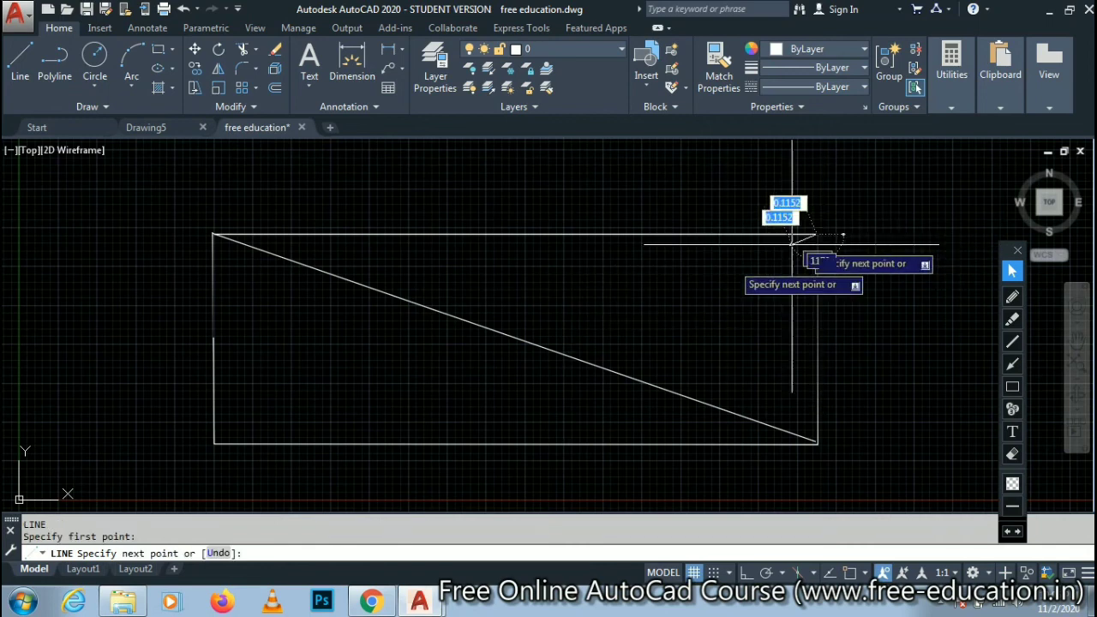
pyautogui.click(214, 440)
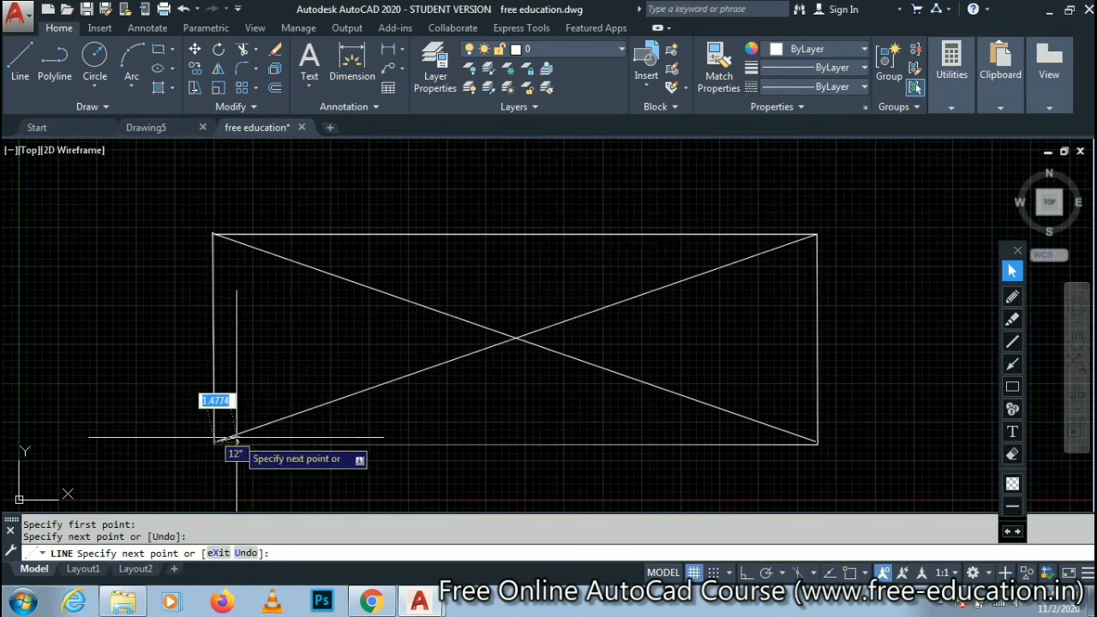
pyautogui.press('Return')
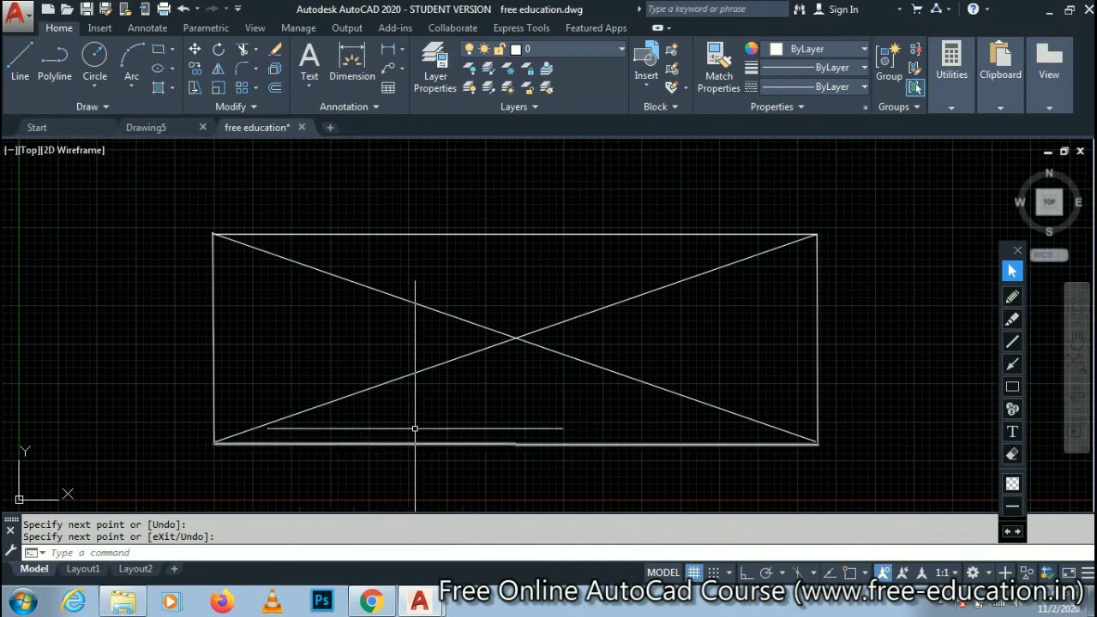
# - Switch to the course page in Chrome and review Chapter 1 from the introduction through the GUI, file management, Line, Erase and Undo sections
pyautogui.moveTo(419, 602)
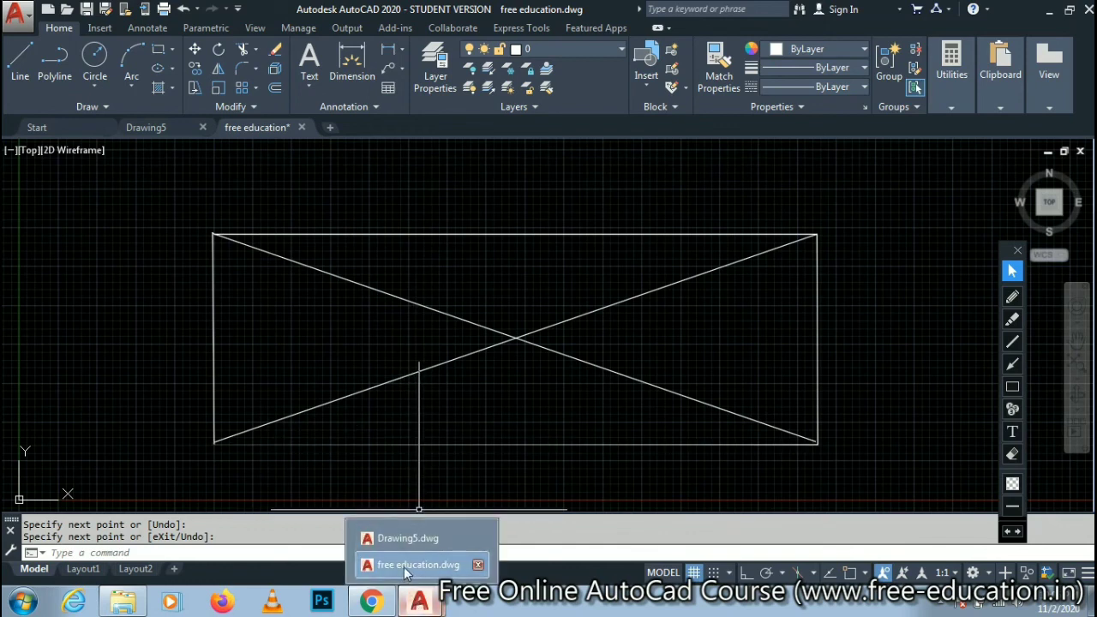
pyautogui.moveTo(371, 602)
pyautogui.click(373, 558)
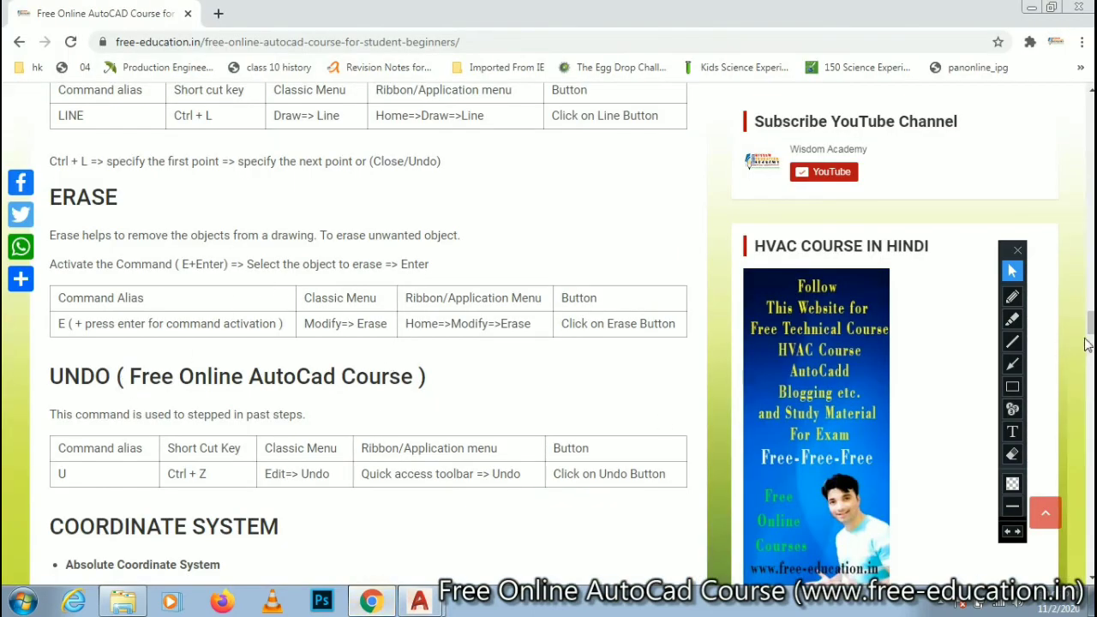
pyautogui.moveTo(1091, 322); pyautogui.dragTo(1091, 233)
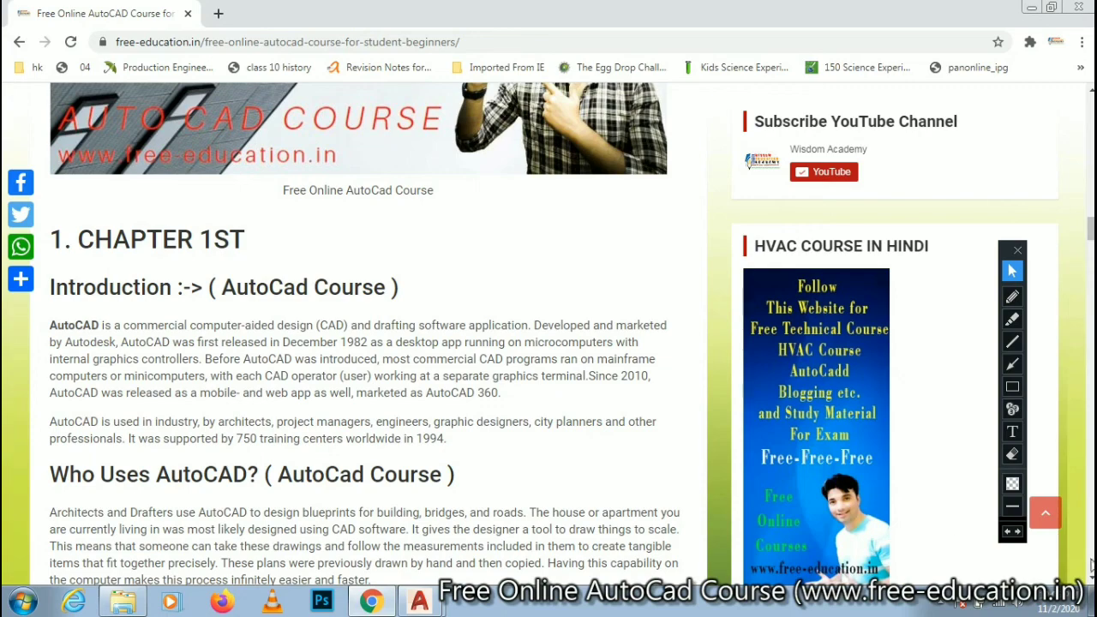
pyautogui.scroll(-3, 1091, 577)
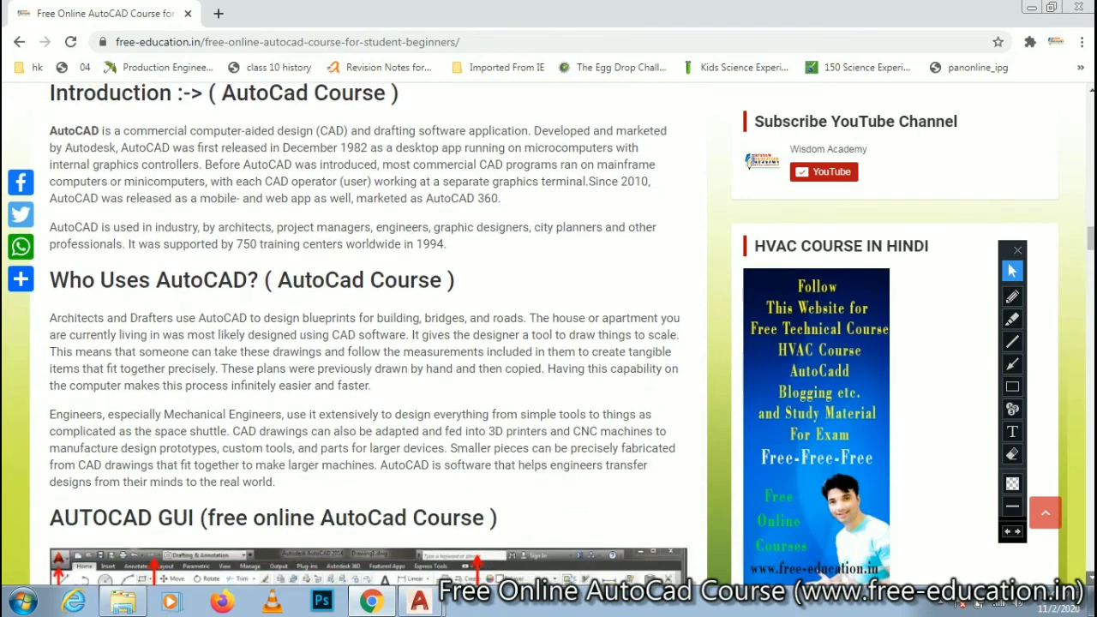
pyautogui.scroll(-2, 1090, 577)
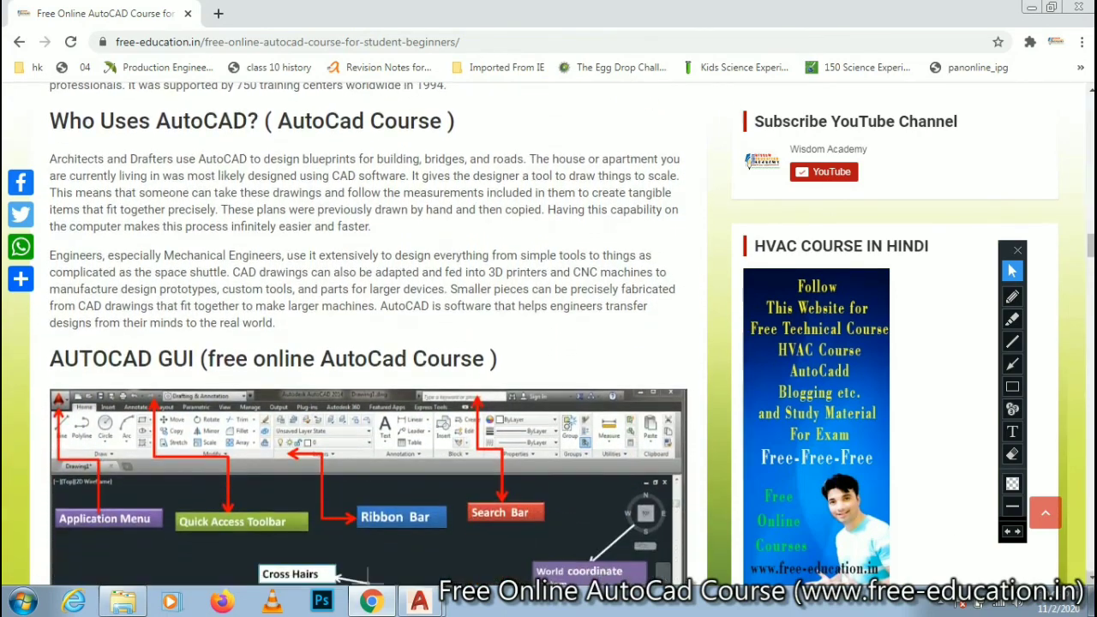
pyautogui.scroll(-3, 1090, 577)
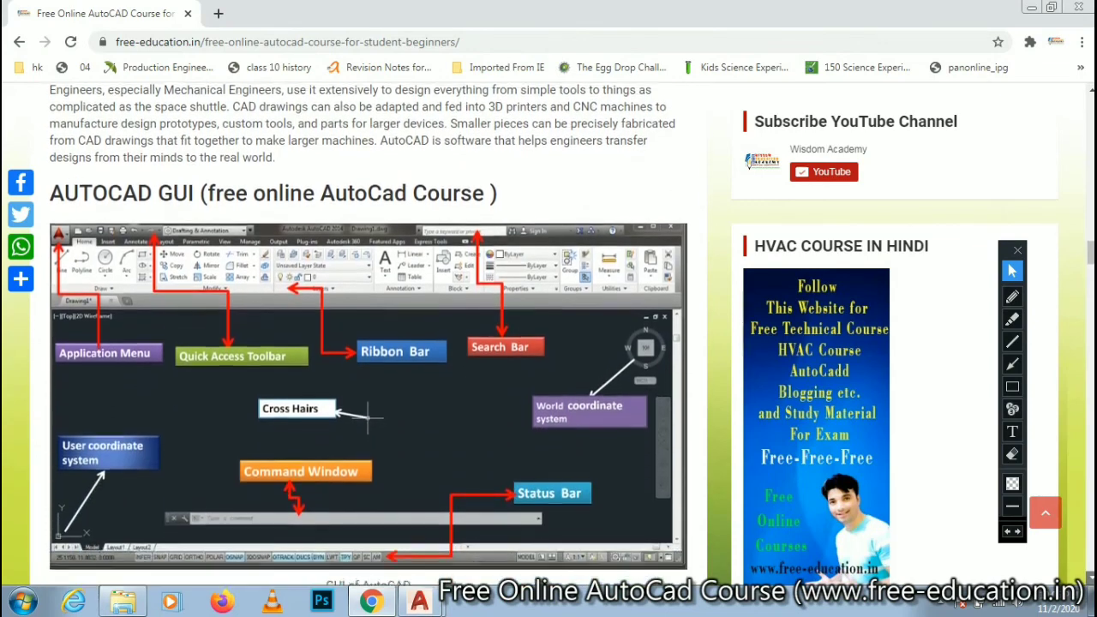
pyautogui.scroll(-2, 1091, 577)
pyautogui.scroll(-2, 321, 351)
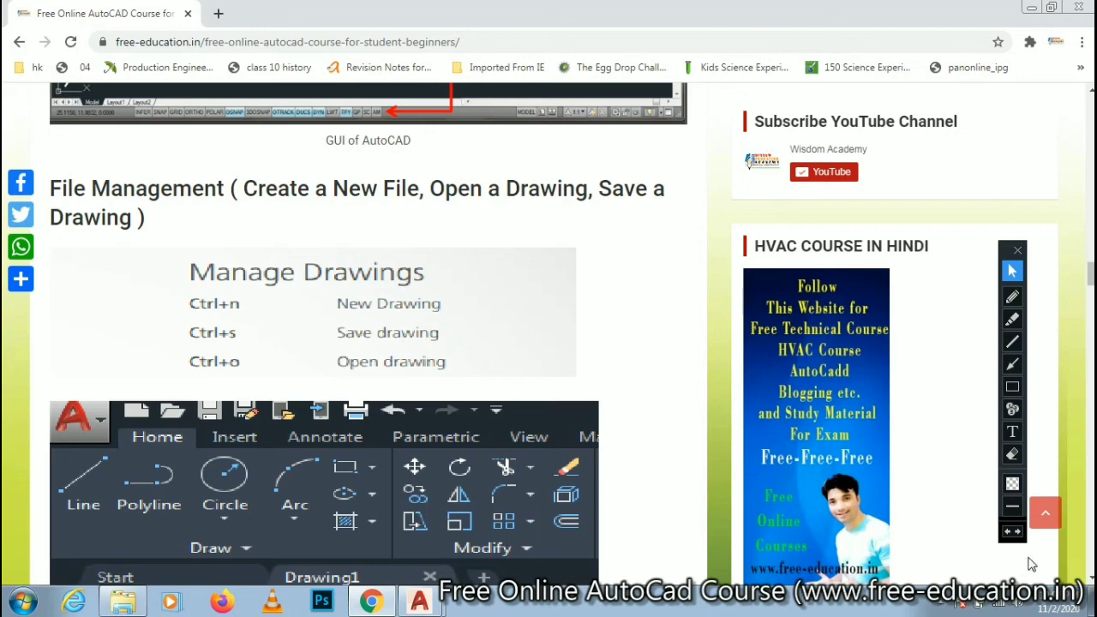
pyautogui.scroll(-2, 1084, 576)
pyautogui.scroll(-5, 338, 380)
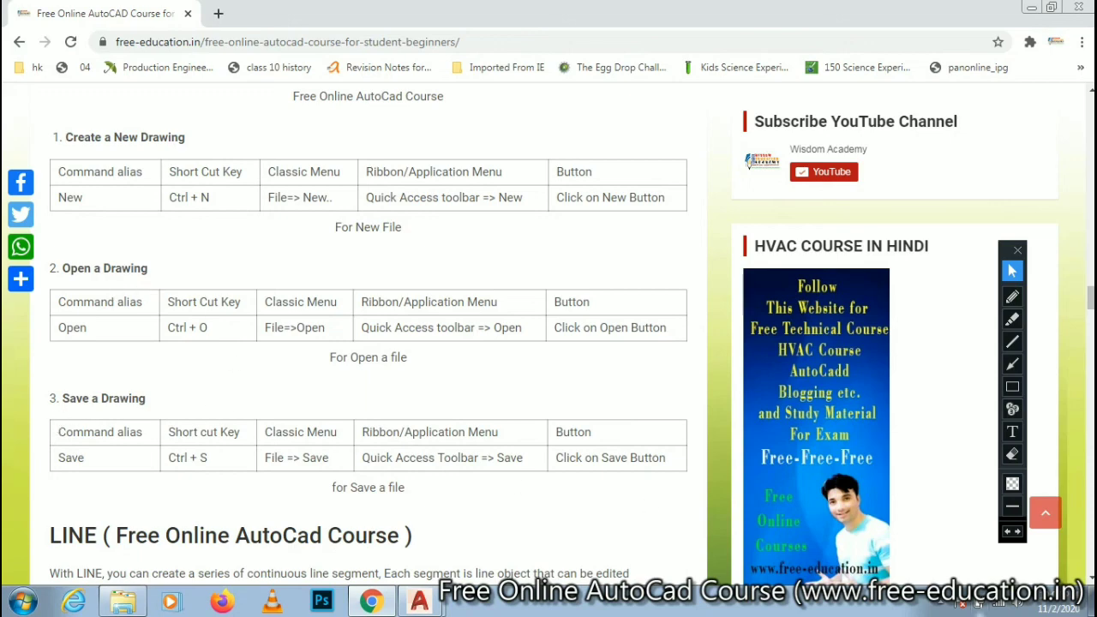
pyautogui.scroll(-1, 1090, 579)
pyautogui.scroll(-3, 1091, 579)
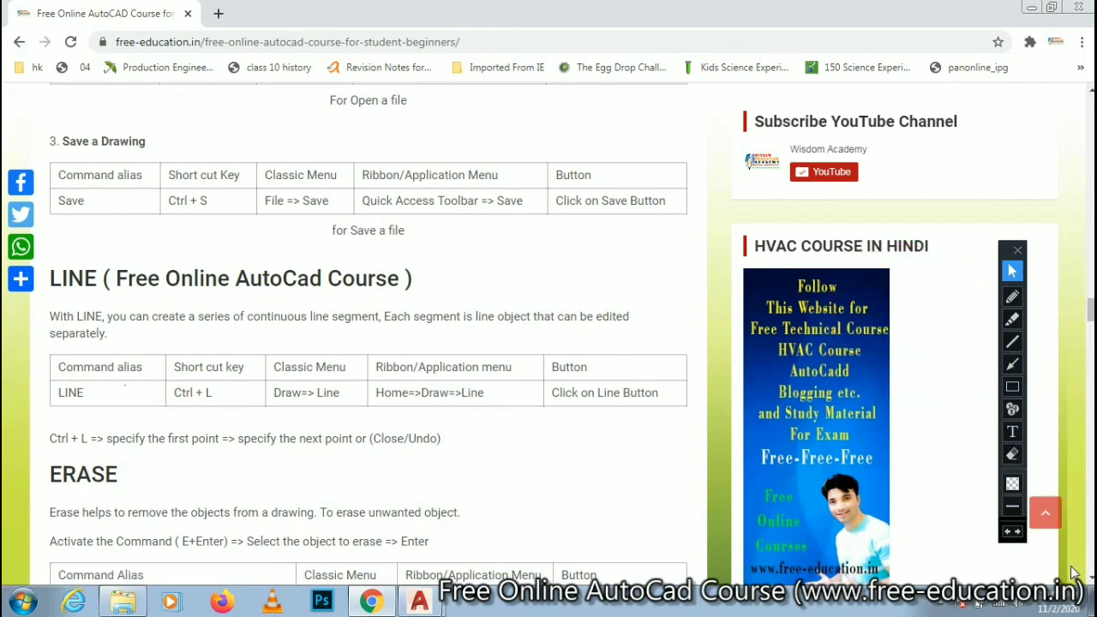
pyautogui.scroll(-3, 548, 335)
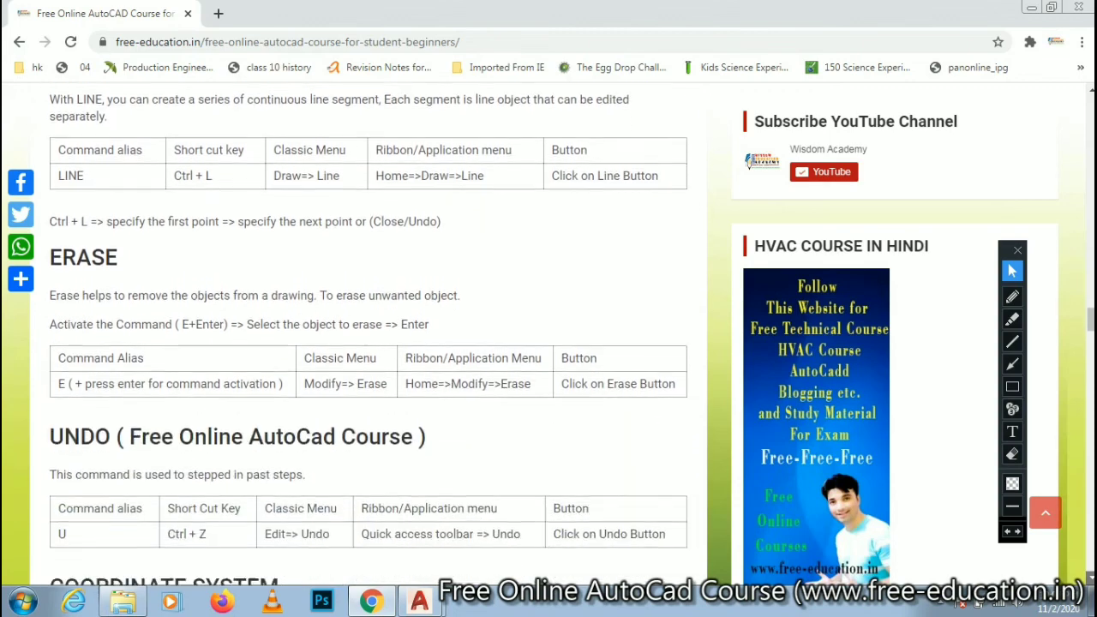